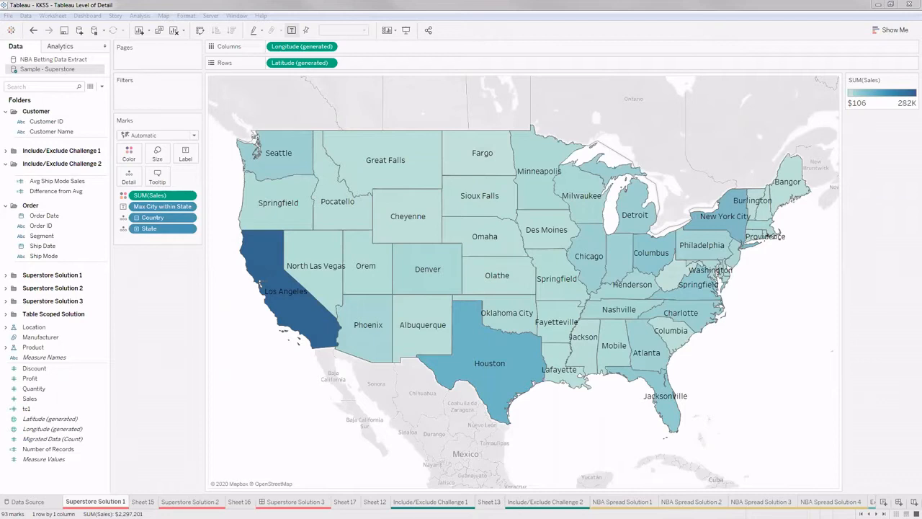
- Switch to the PDF slides in Adobe Acrobat Reader, enlarge them to read the Nested Level of Detail question, and return to Tableau
key(alt+Tab)
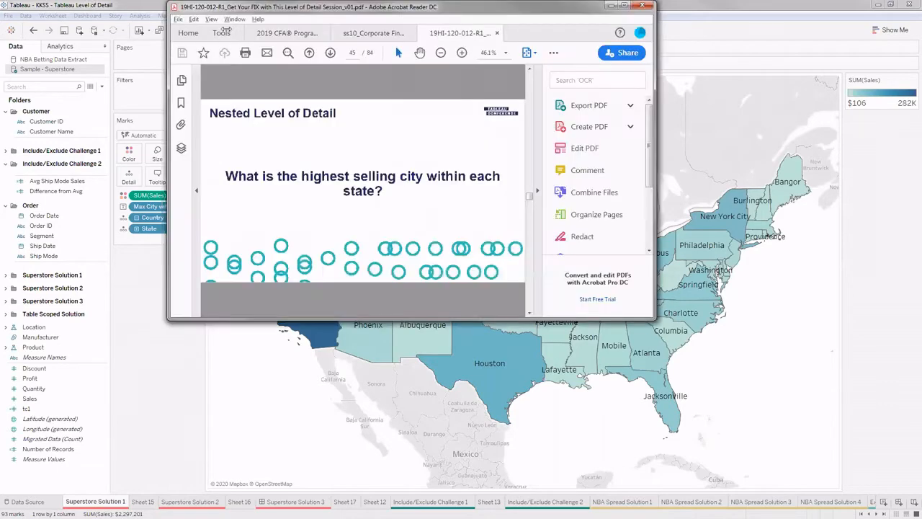
click(625, 6)
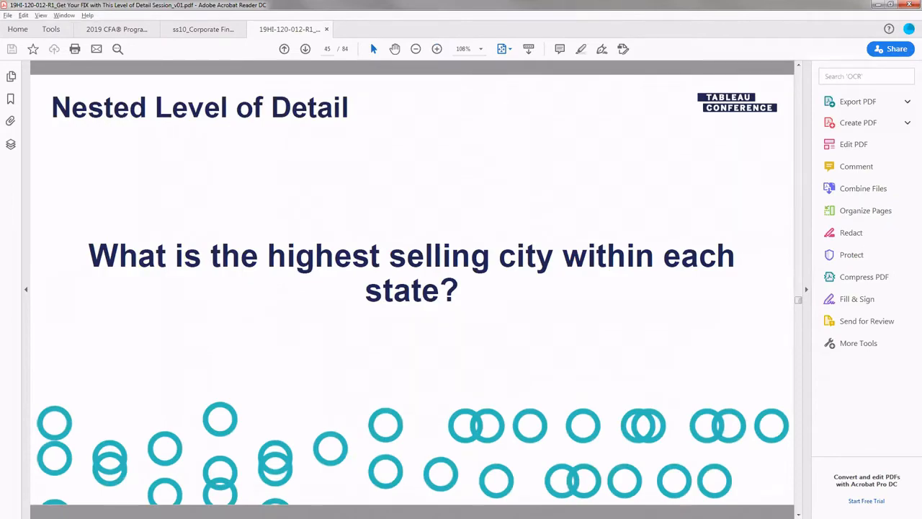
key(alt+Tab)
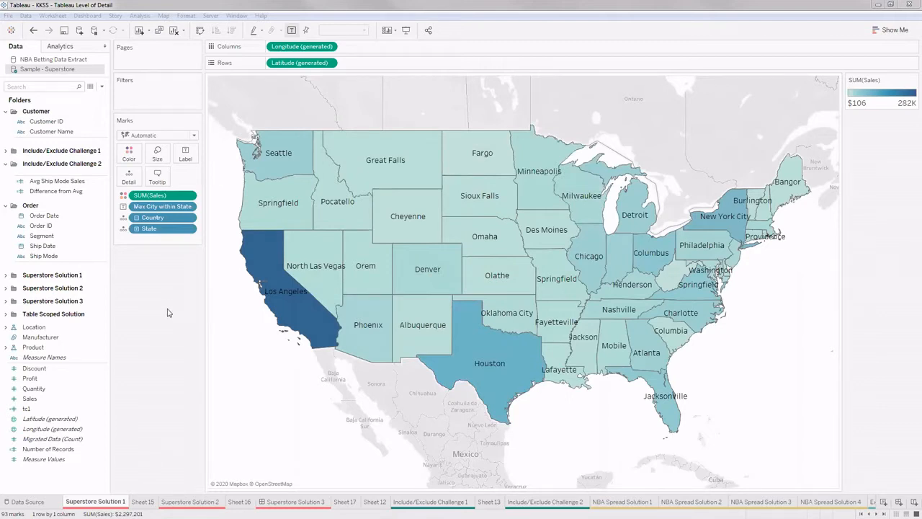
- On the blank Sheet 15, find the State field in the Superstore data and plot it as a map
click(143, 502)
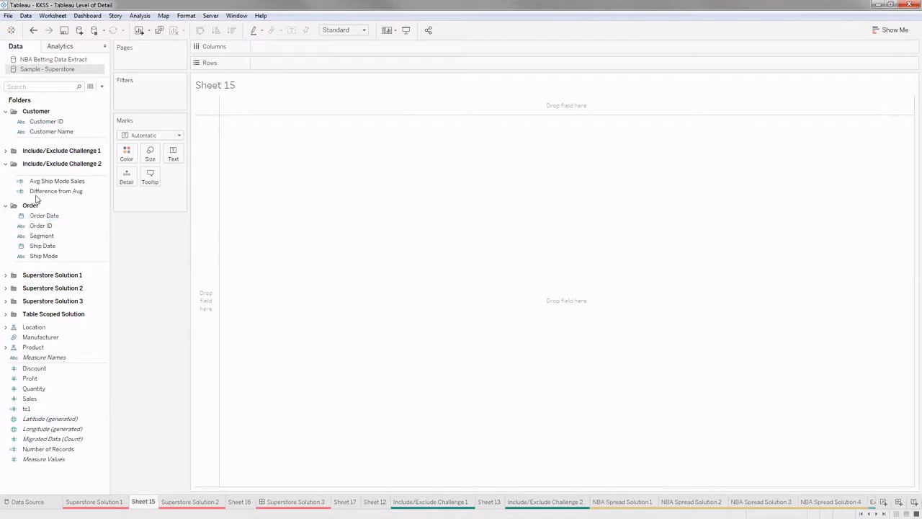
click(39, 86)
text(Stat)
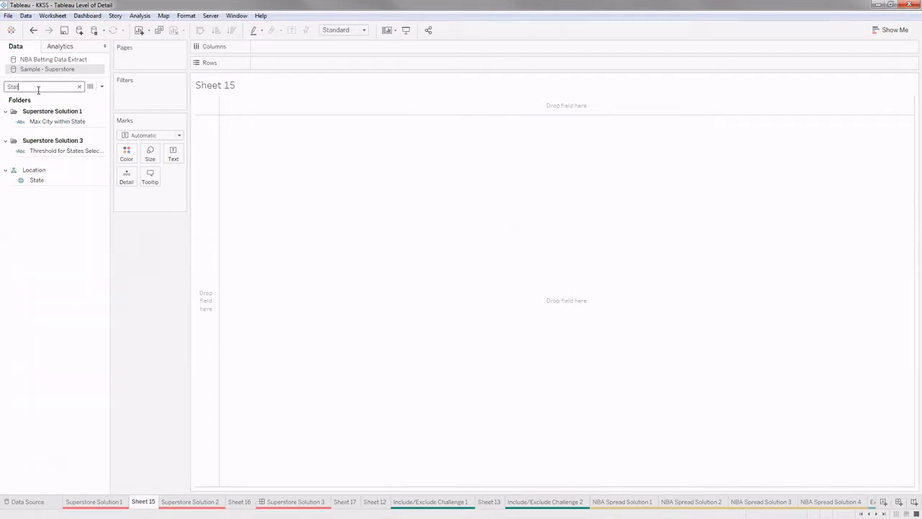
click(32, 181)
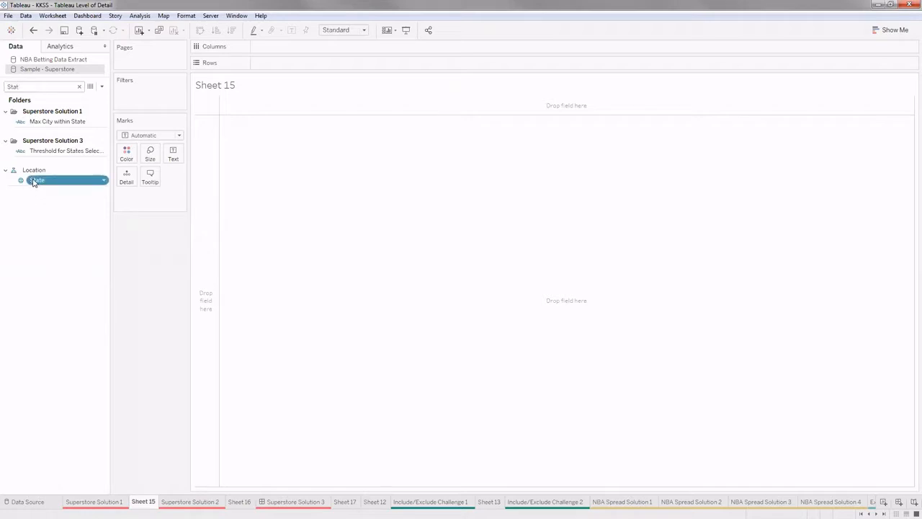
double_click(51, 182)
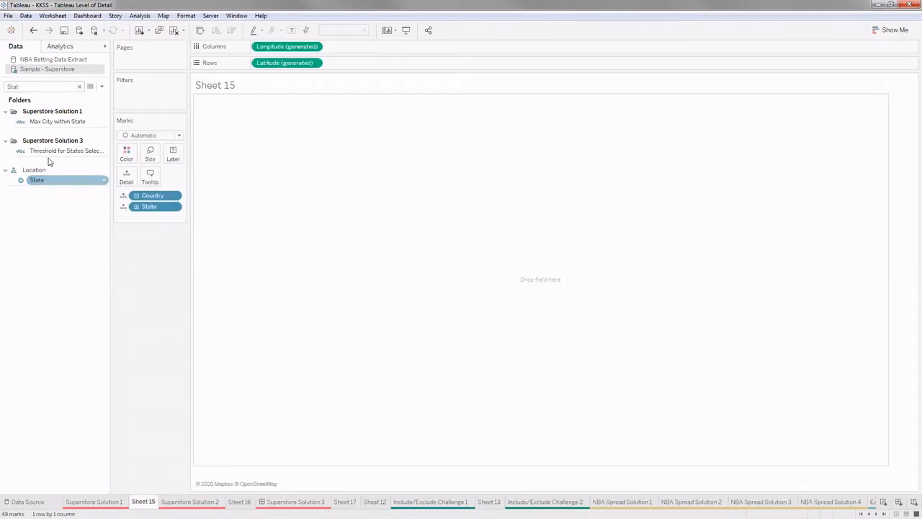
click(12, 95)
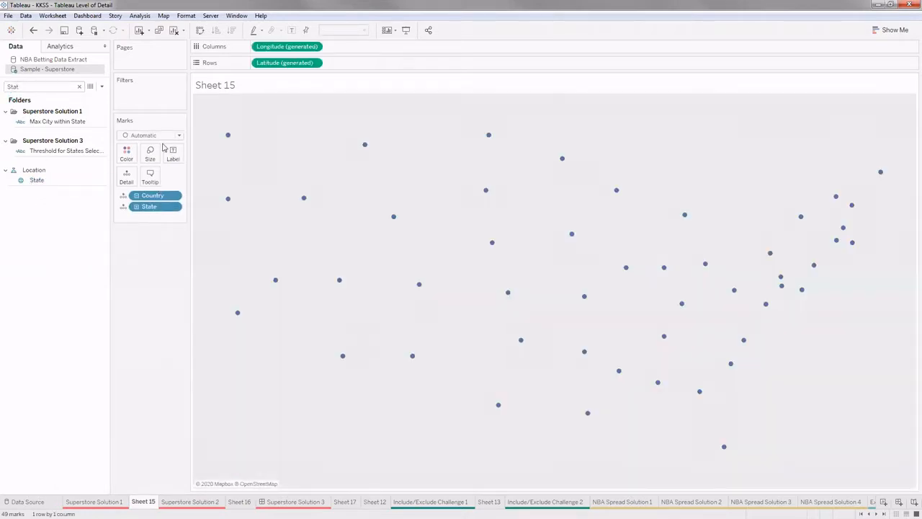
- Change the mark type to Map and colour the states by Sales
click(178, 136)
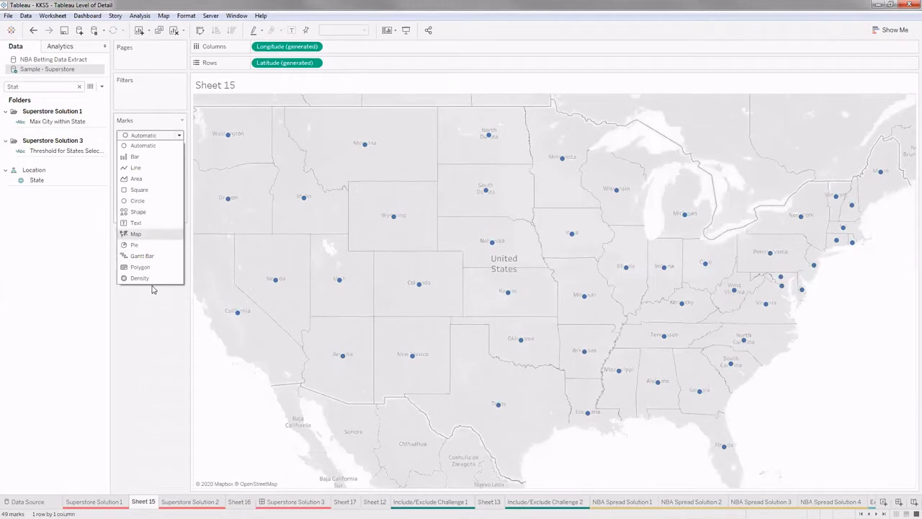
click(134, 235)
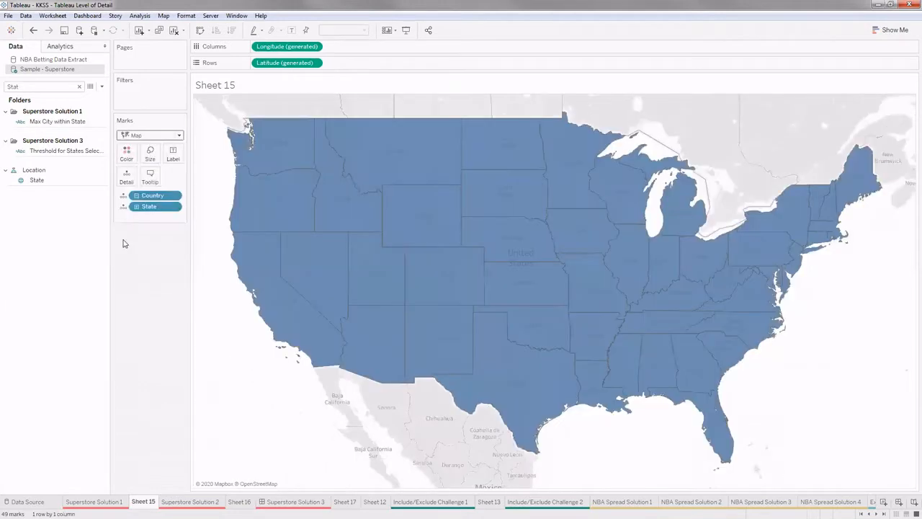
click(79, 86)
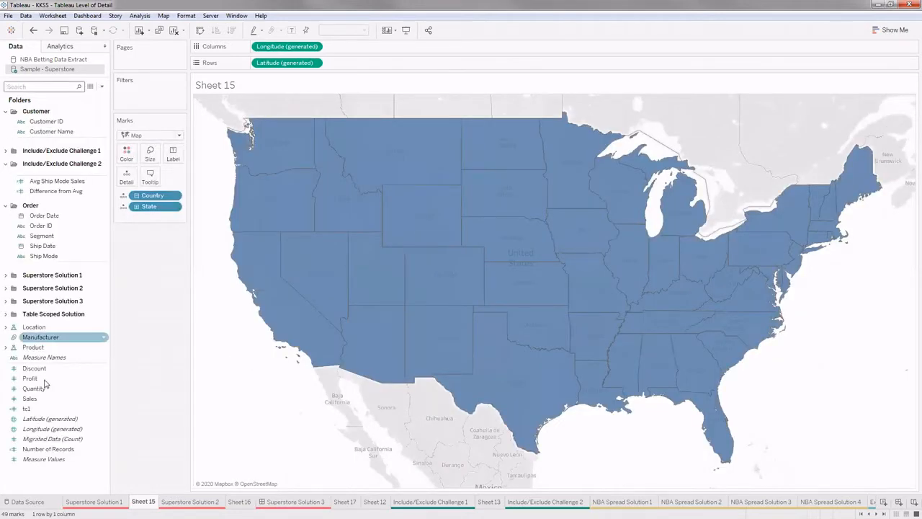
drag(29, 398, 154, 281)
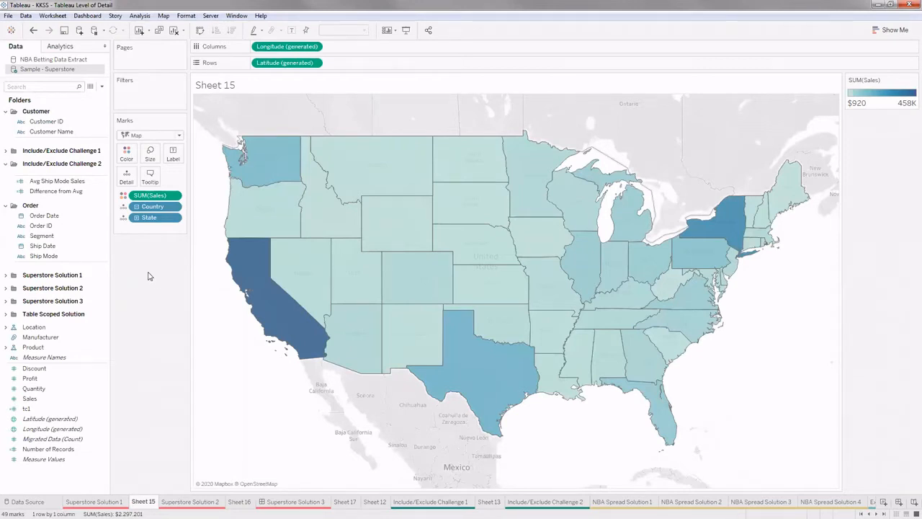
- Create a calculated field named TC2 and begin its formula with { FIXED State
click(102, 87)
click(78, 99)
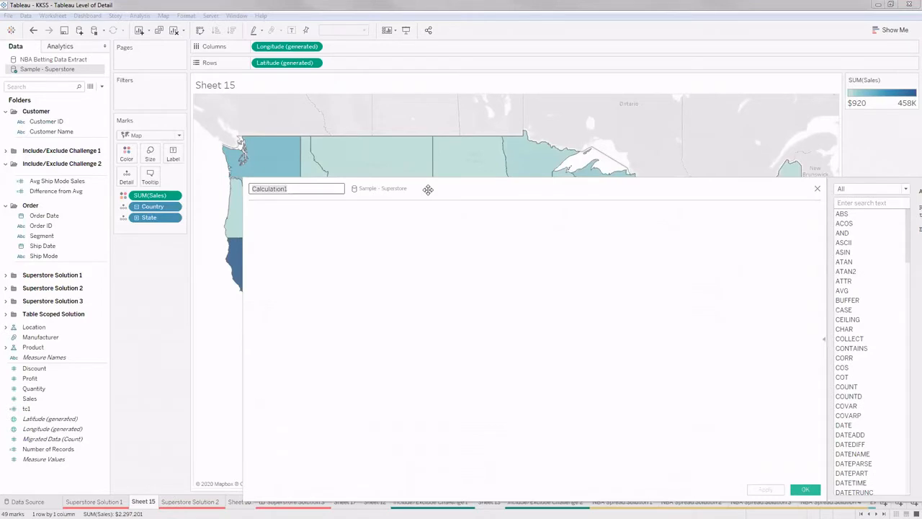
text(TC2)
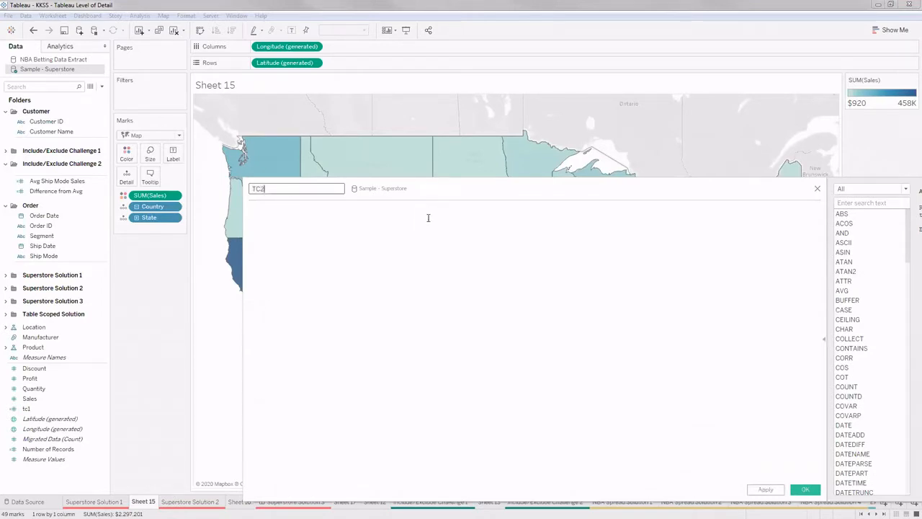
click(427, 217)
text(Fixed)
key(BackSpace)
text(d)
key(Return)
text(St)
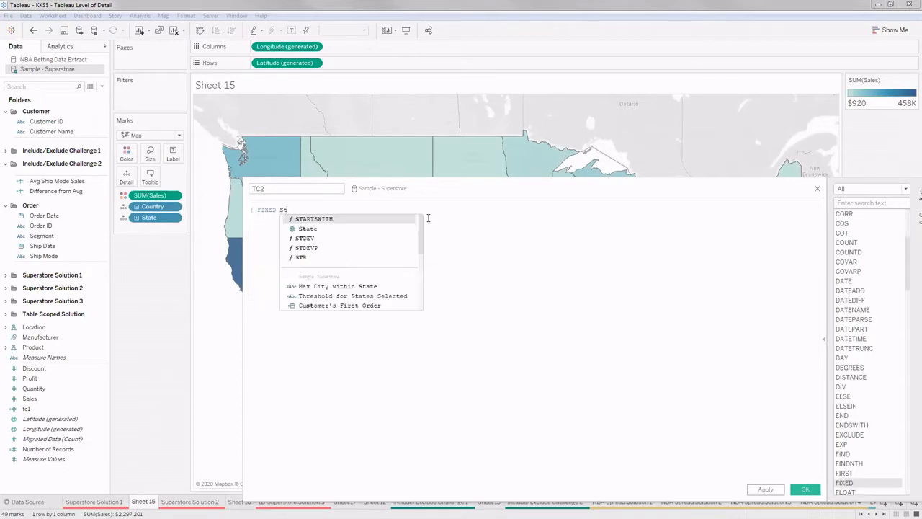
text(ate)
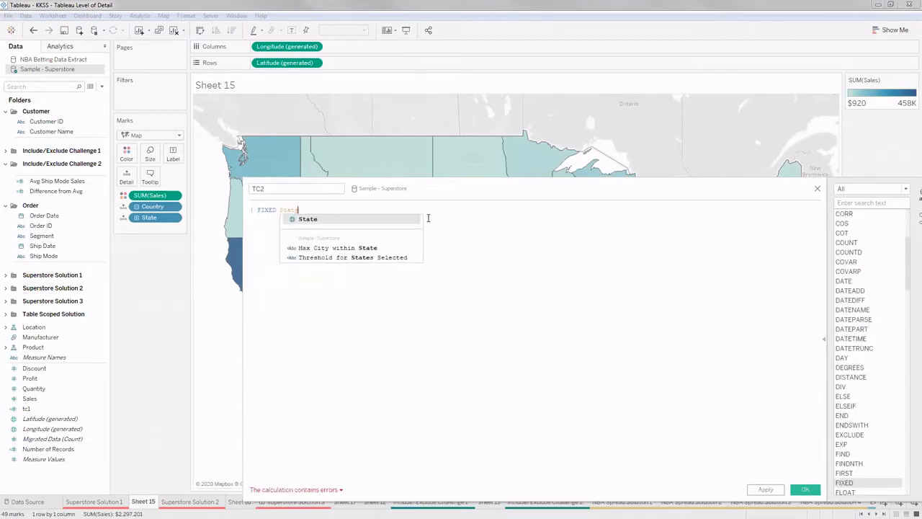
- Add City as a second dimension and complete the formula as { FIXED State, City : SUM([Sales])}
text( :)
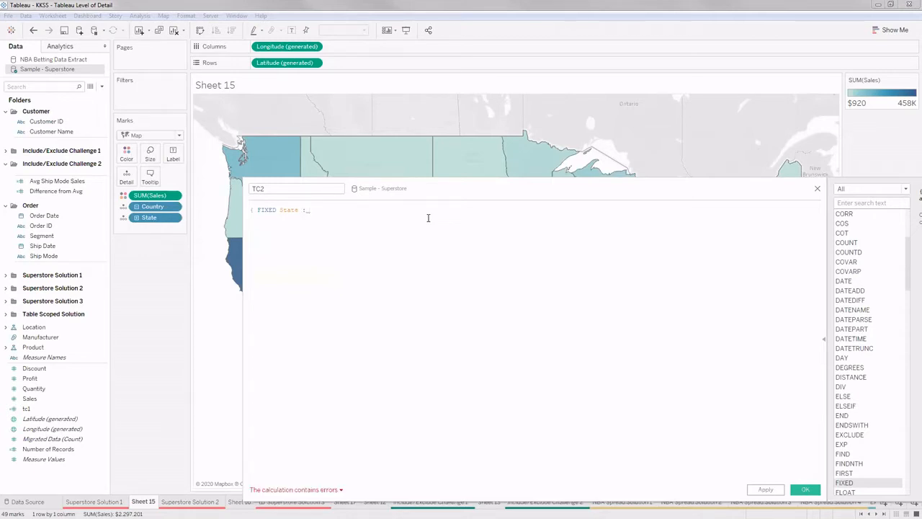
key(BackSpace)
key(BackSpace)
key(BackSpace)
text(, Ci)
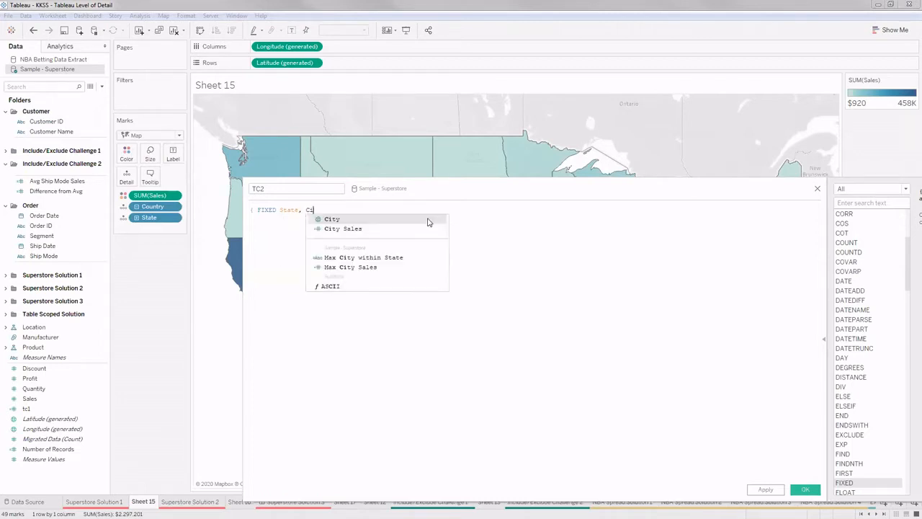
text(ty)
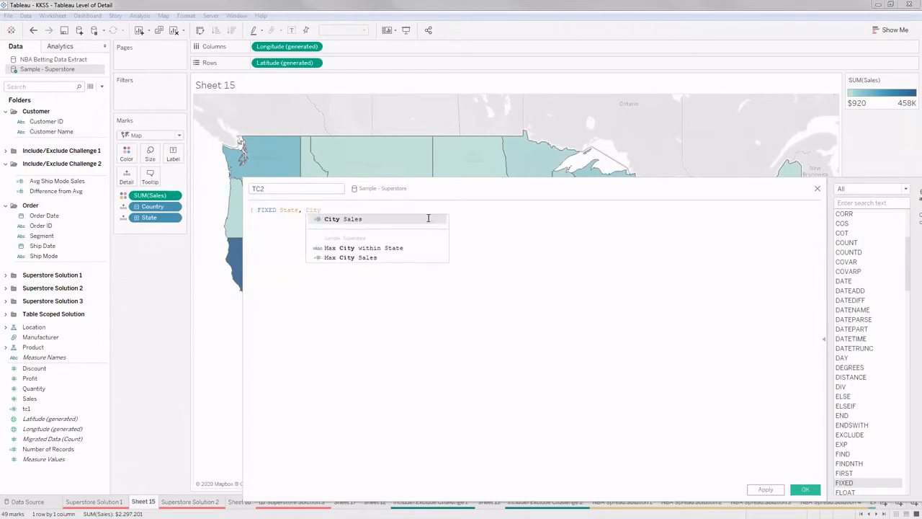
text( : SU)
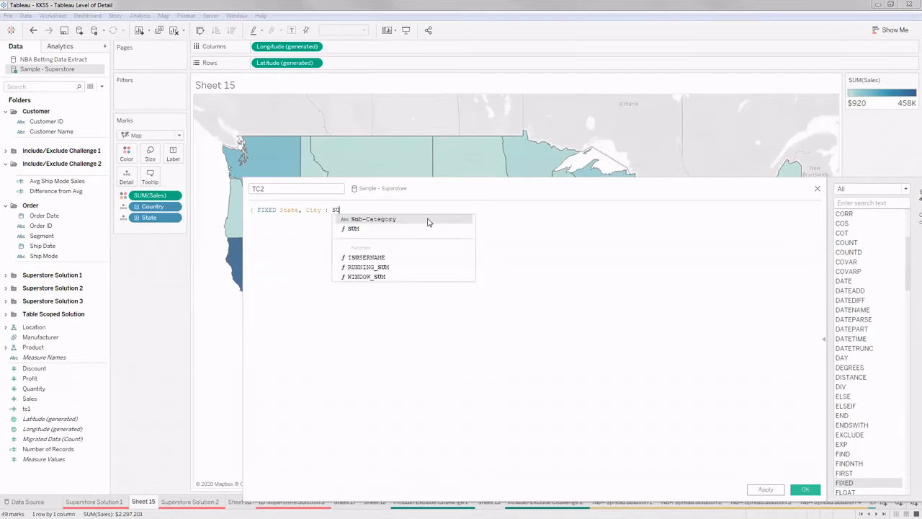
text(M([Sales)
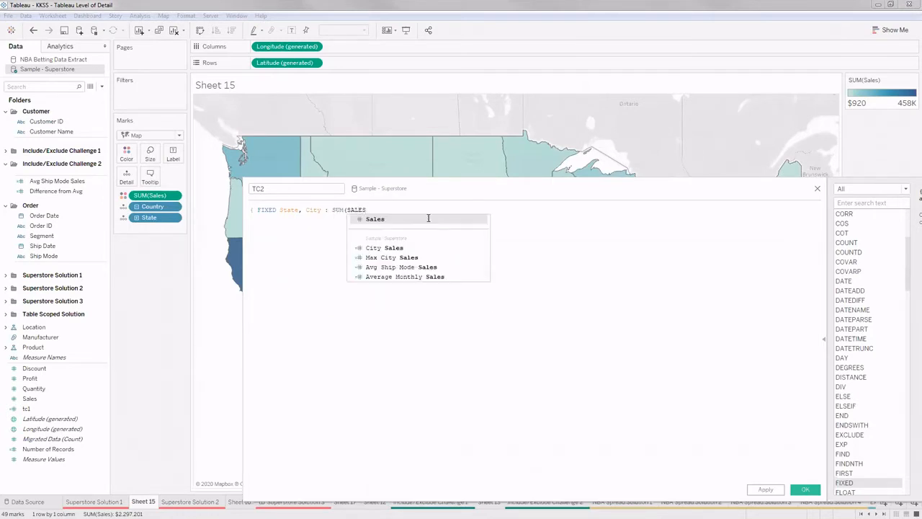
key(Return)
text())
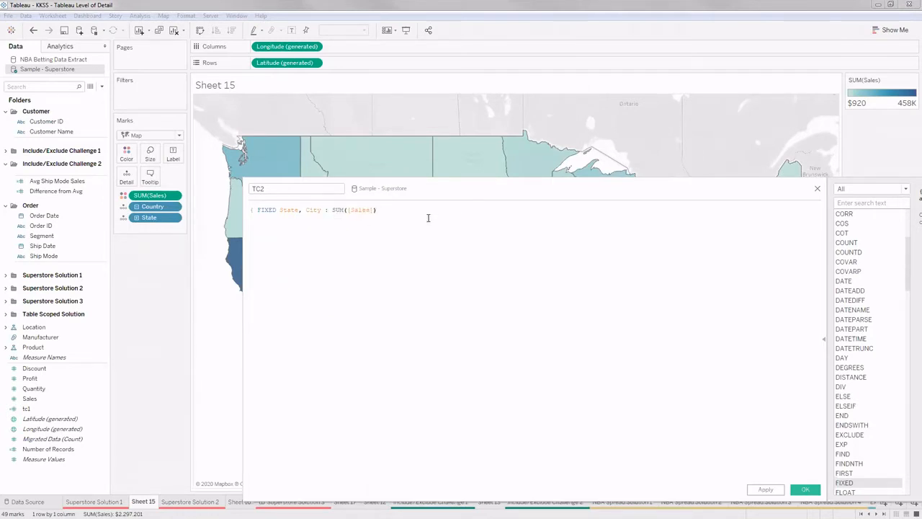
text(})
- Rename the calculation as City Level Sales and save it
click(313, 187)
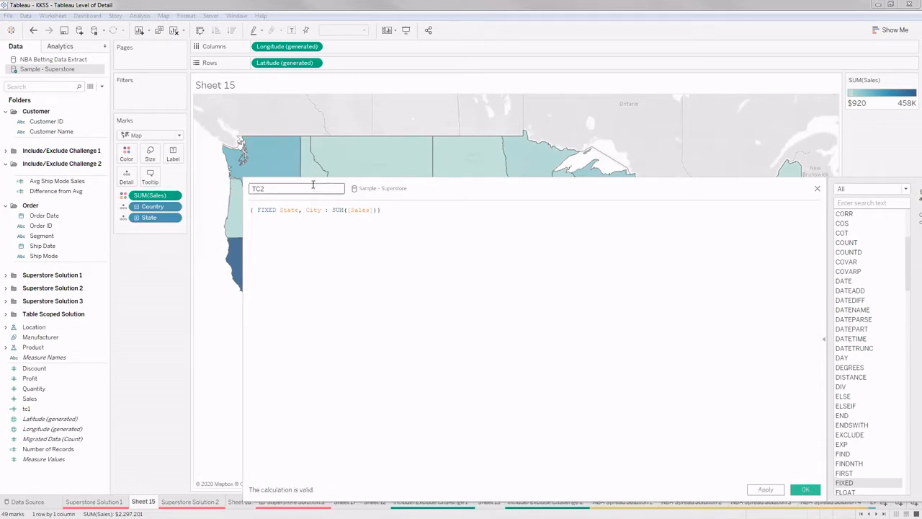
key(BackSpace)
key(BackSpace)
key(BackSpace)
text(City Level Sales)
click(805, 489)
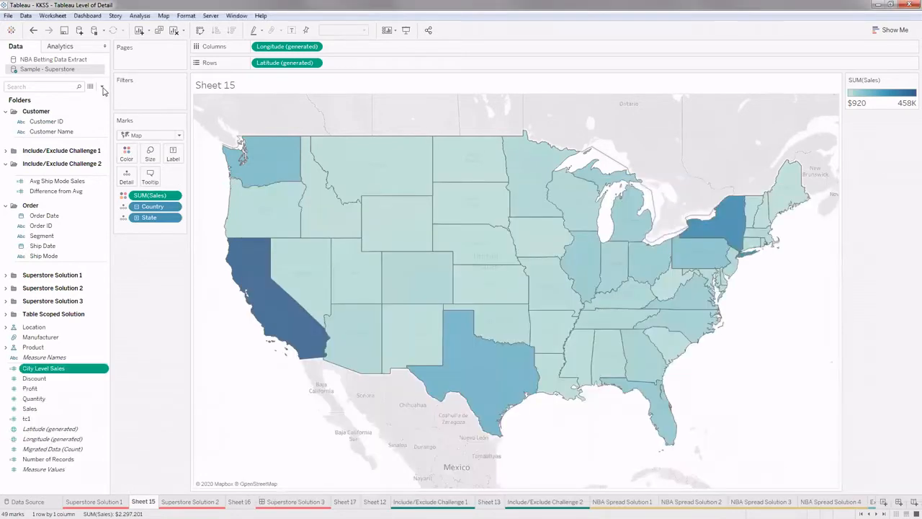
- Create another calculated field and name it Max City Sales
click(102, 86)
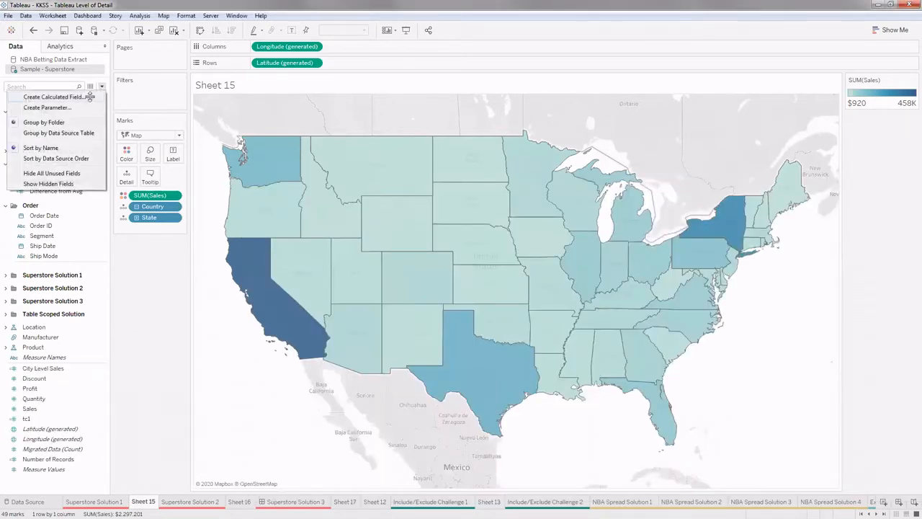
click(86, 95)
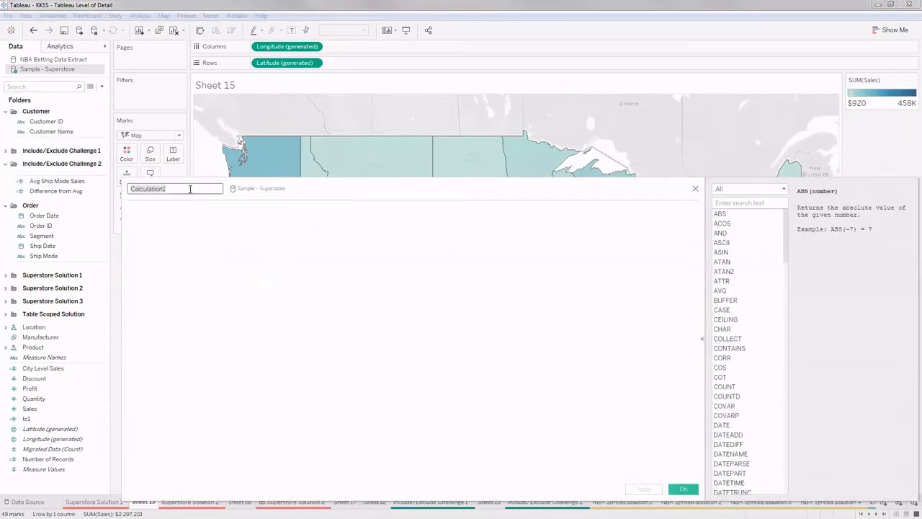
key(BackSpace)
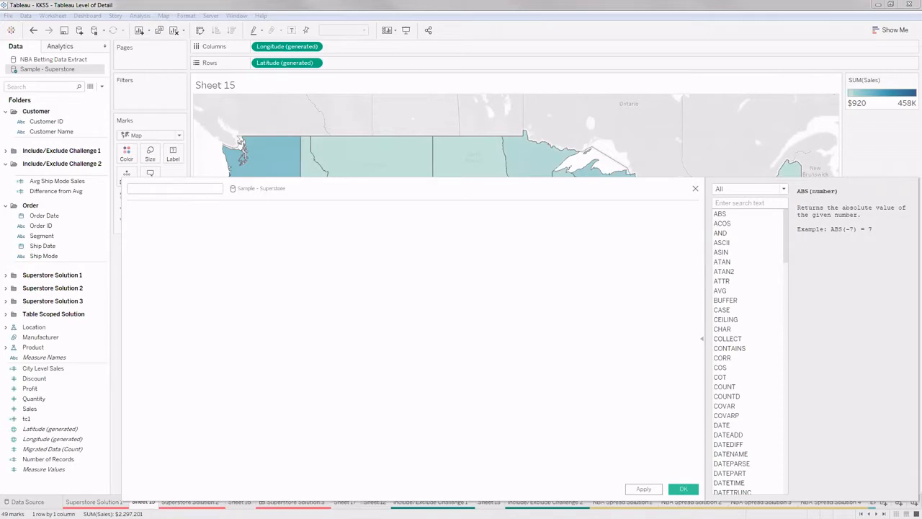
click(158, 188)
text(Max City Sales)
- Begin the Max City Sales formula with { FIXED [State] : MAX(
click(175, 209)
text(Fixe)
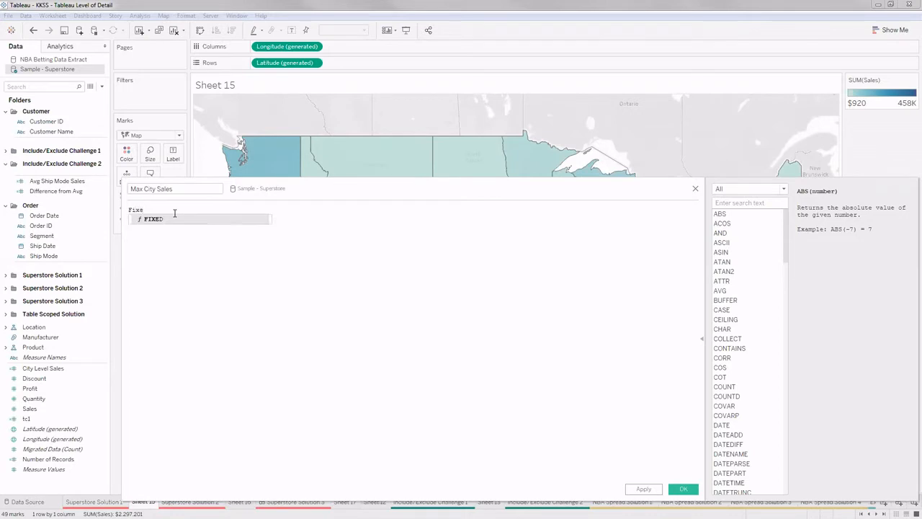
key(Return)
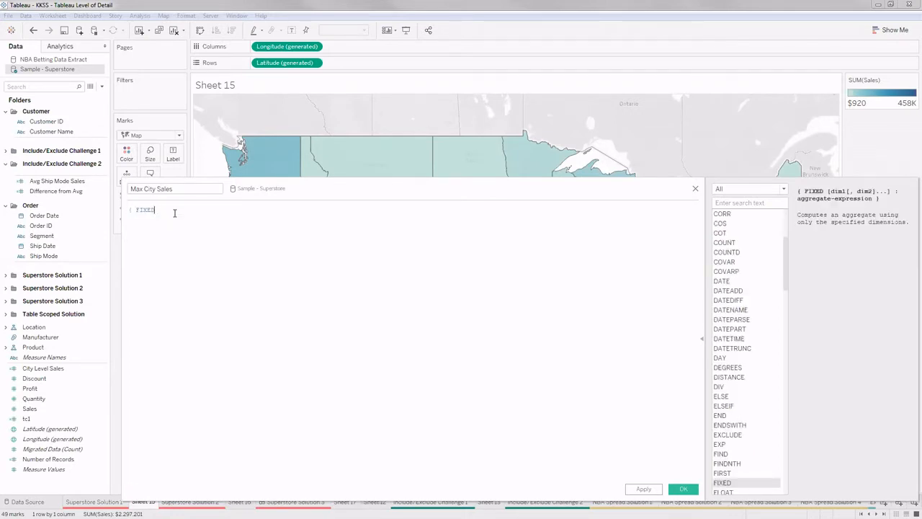
text([State])
text( MA)
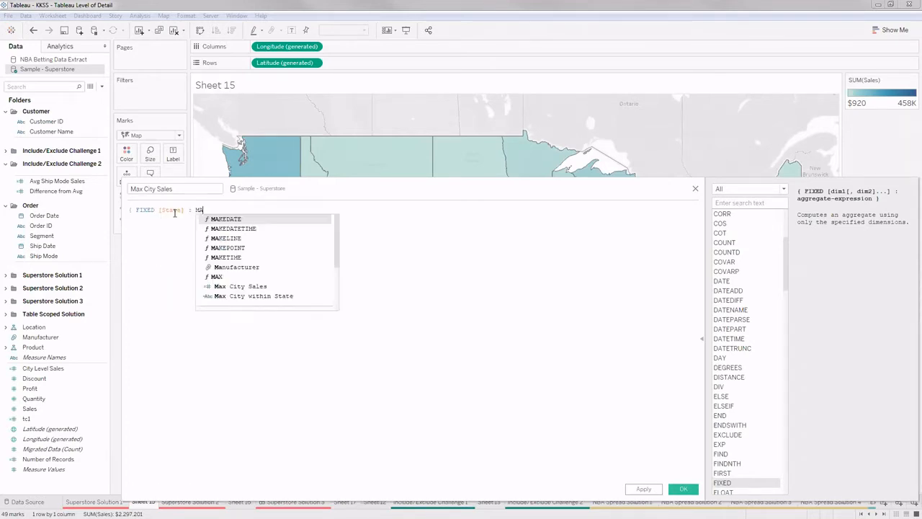
text(X ()
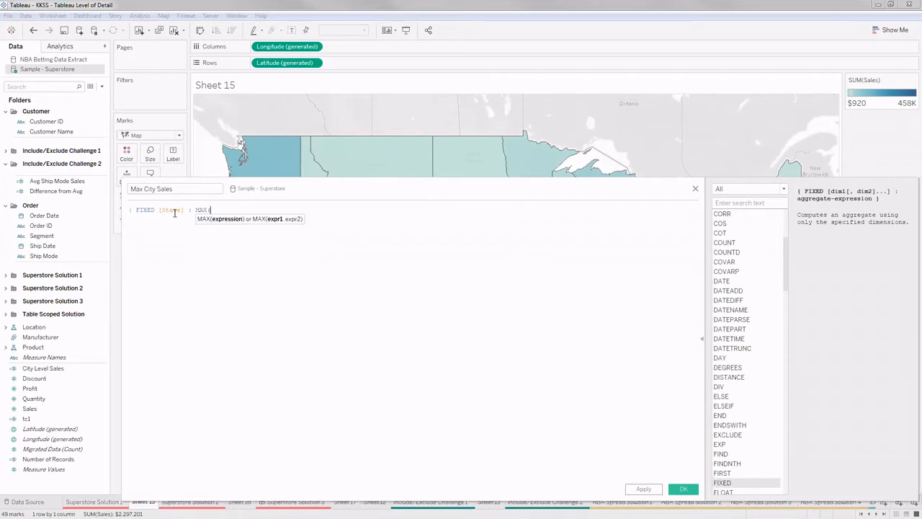
- Complete the formula as { FIXED [State] : MAX([City Level Sales])}
text(City L)
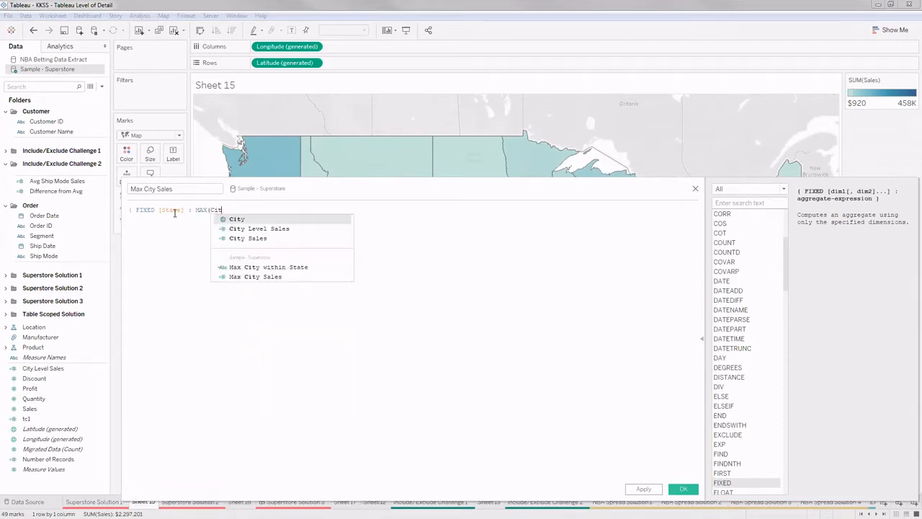
key(BackSpace)
key(BackSpace)
key(BackSpace)
click(261, 229)
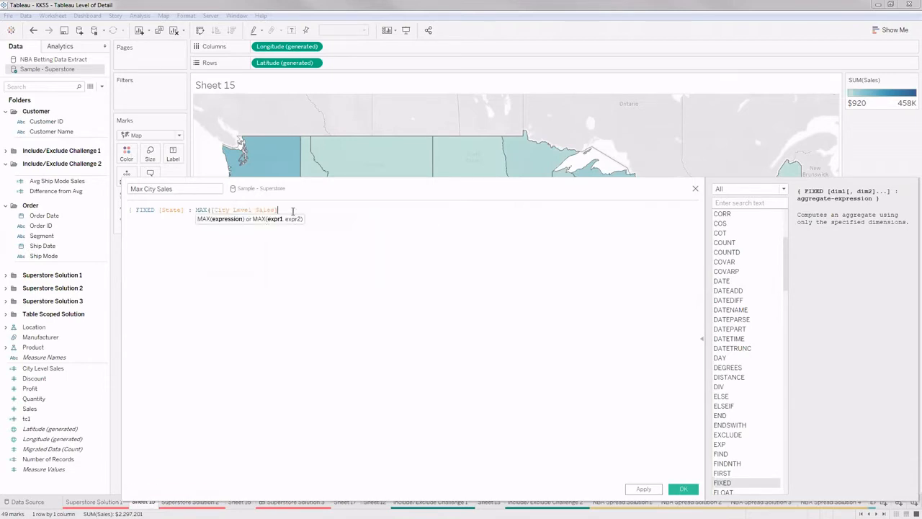
text())
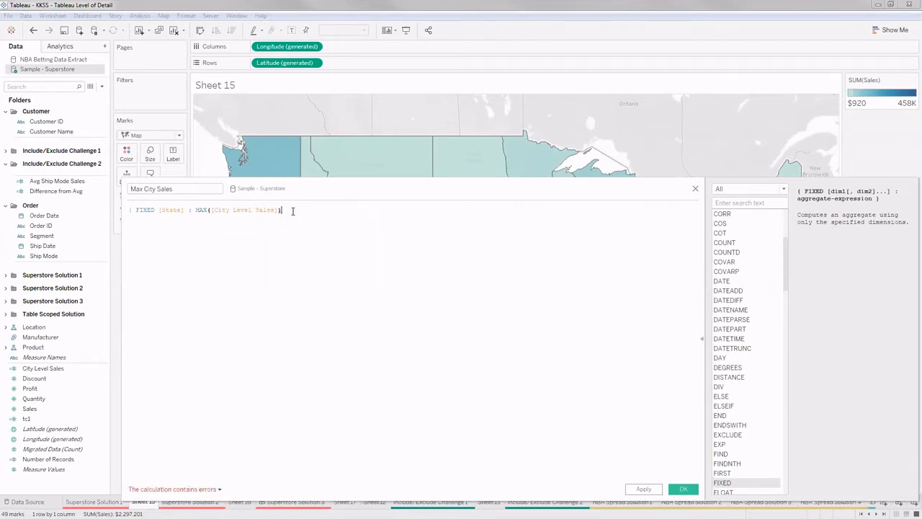
text(})
key(BackSpace)
click(279, 209)
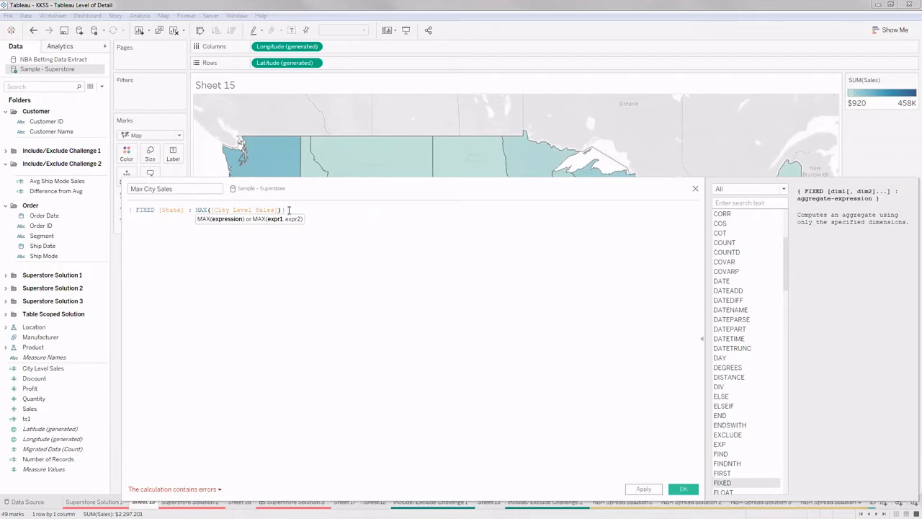
click(291, 210)
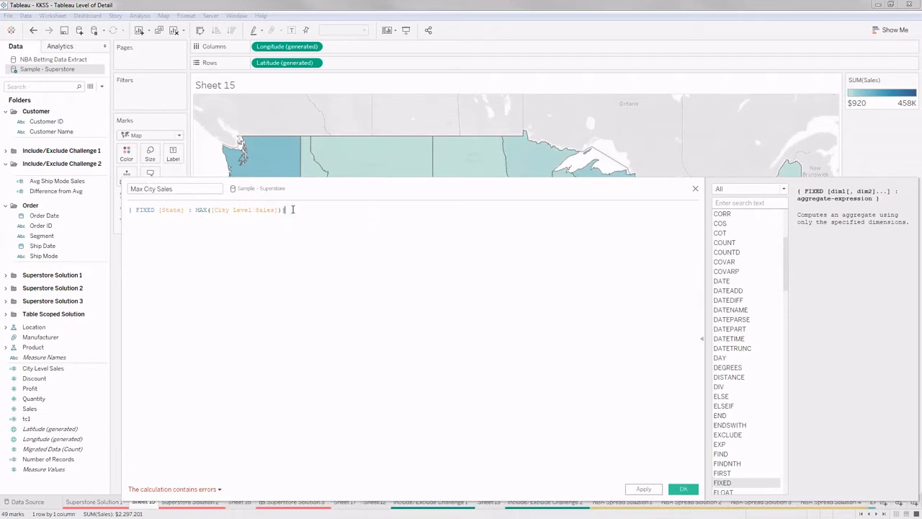
key(BackSpace)
- Check the calculation error, rename the field Max City Sales 1 and save it
click(166, 490)
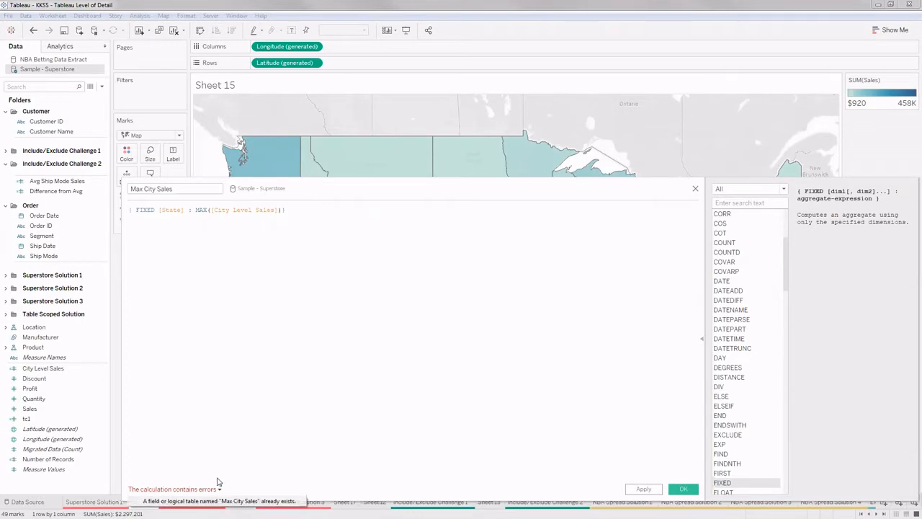
click(180, 190)
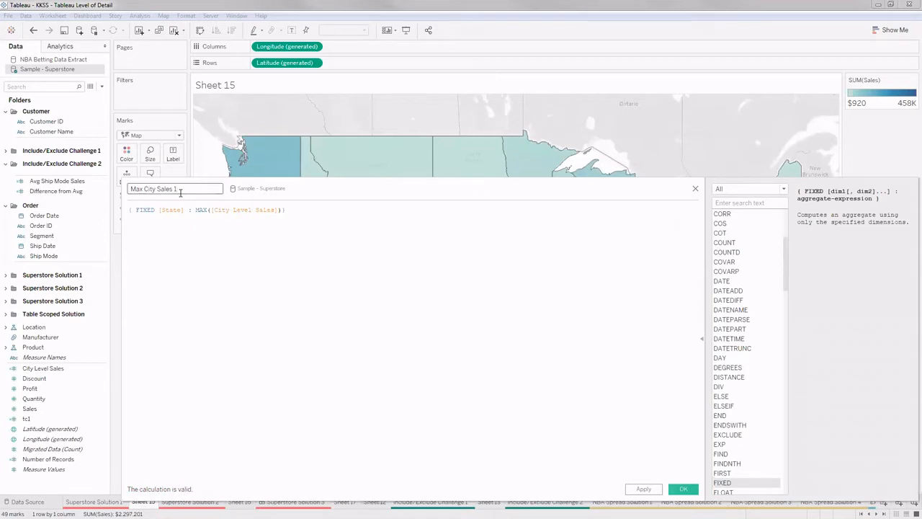
click(683, 489)
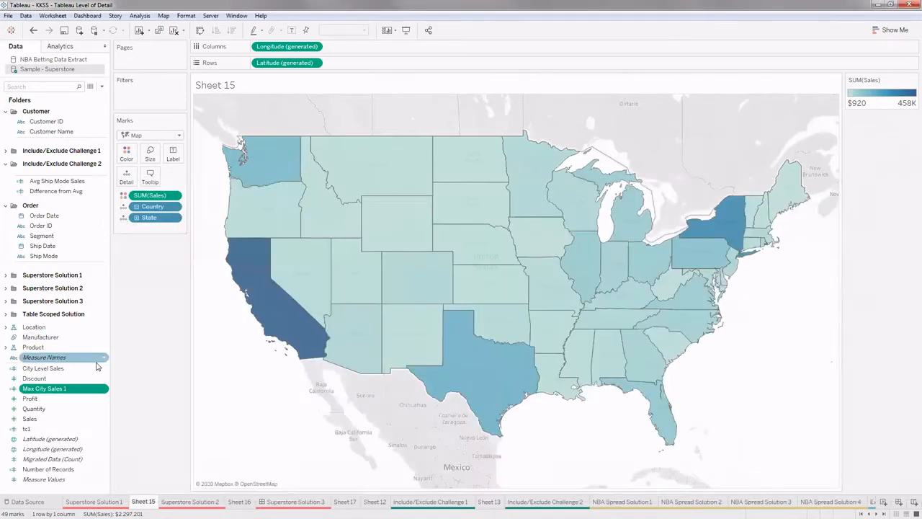
click(60, 390)
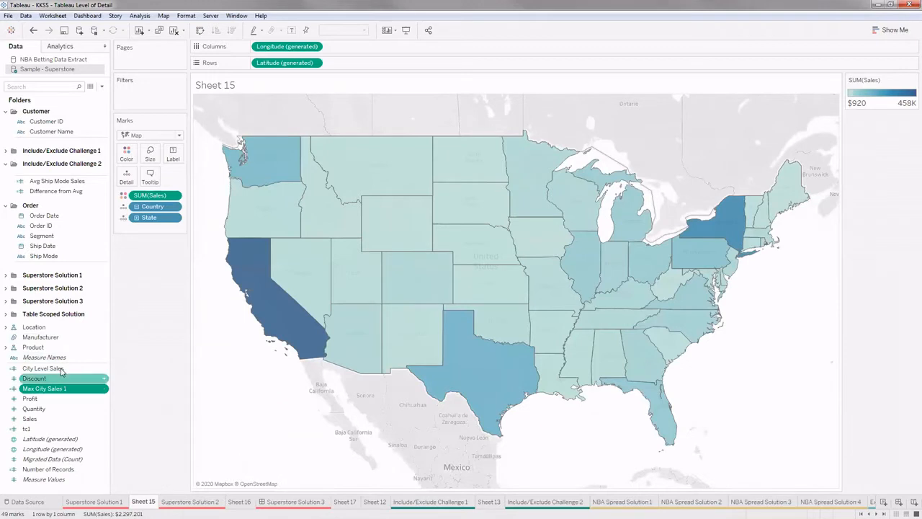
click(57, 390)
right_click(57, 393)
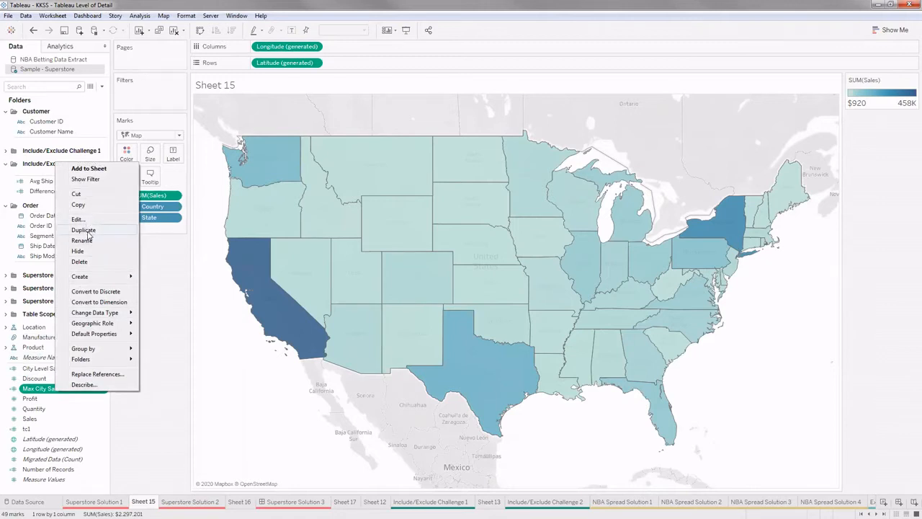
click(179, 315)
- Create a new calculated field and name it Max City Label
click(101, 87)
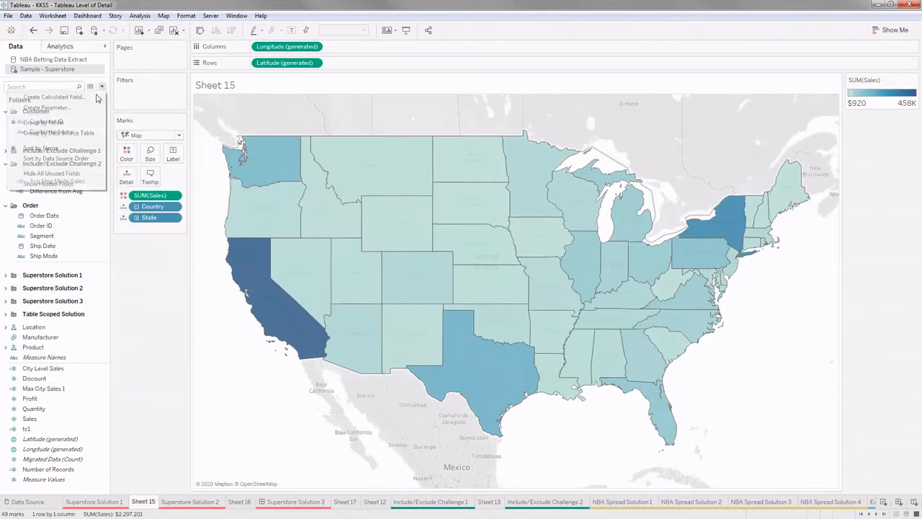
click(85, 96)
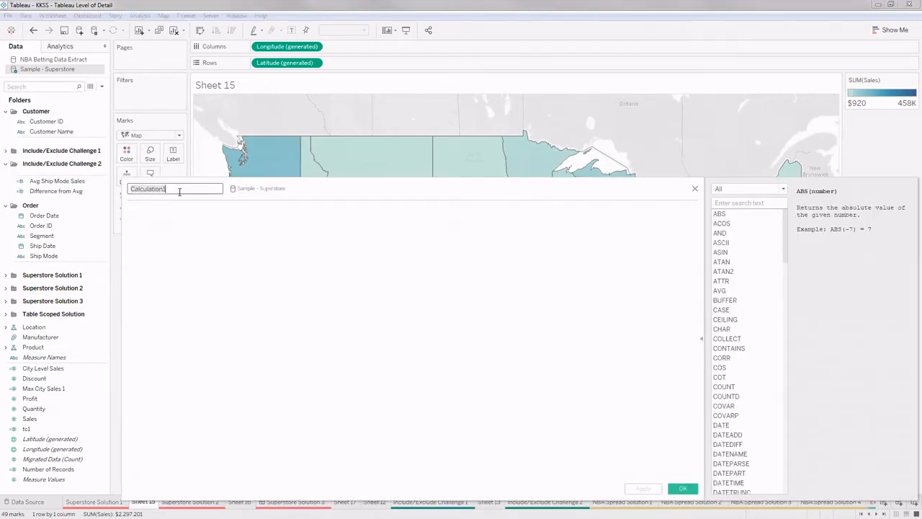
key(BackSpace)
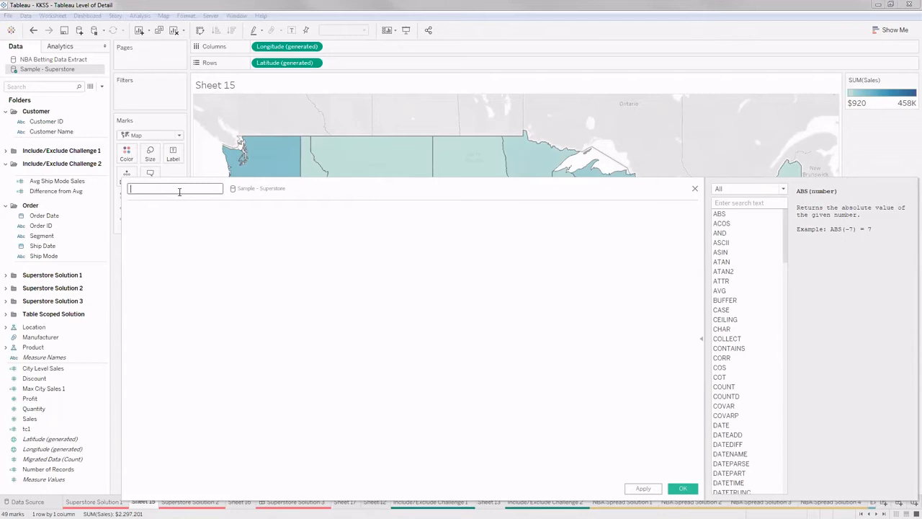
text(Max City Label)
- Enter the Max City Label formula as IF [City Level Sales] = [Max City Sales 1] then [City] end
click(182, 206)
text(IF)
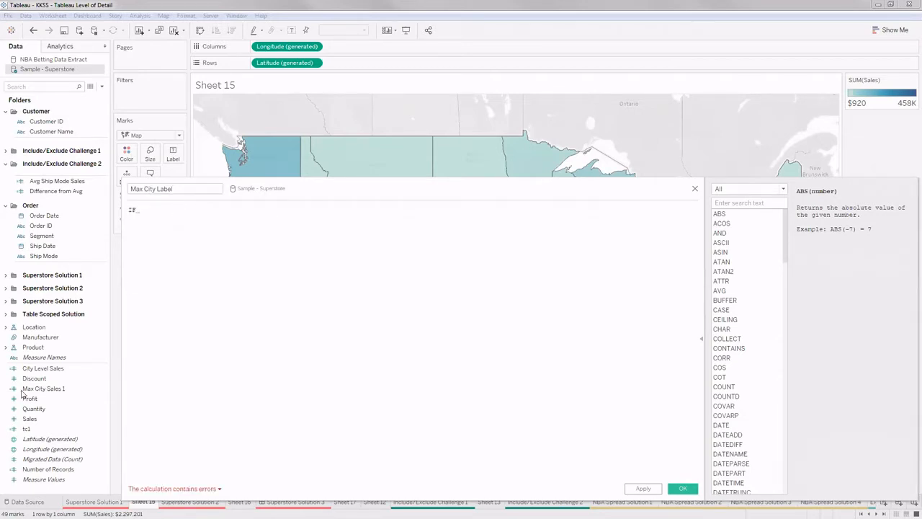
drag(37, 368, 214, 216)
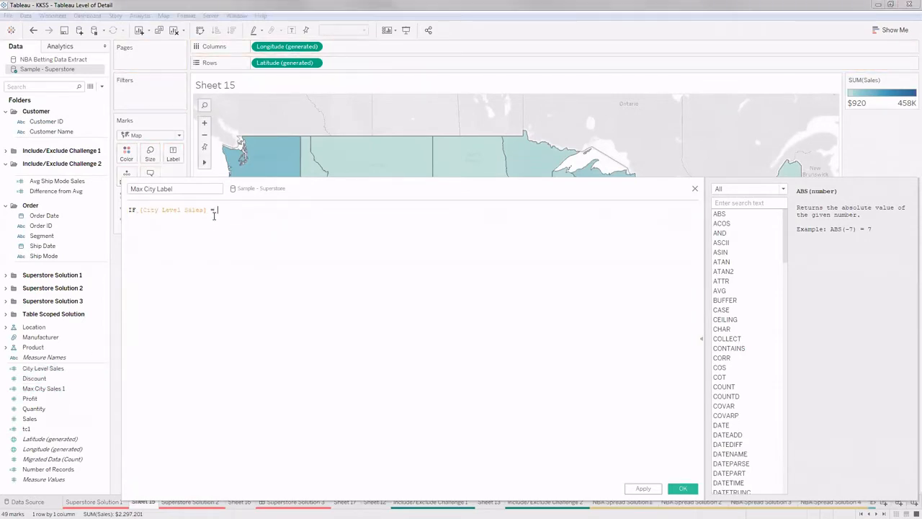
click(52, 389)
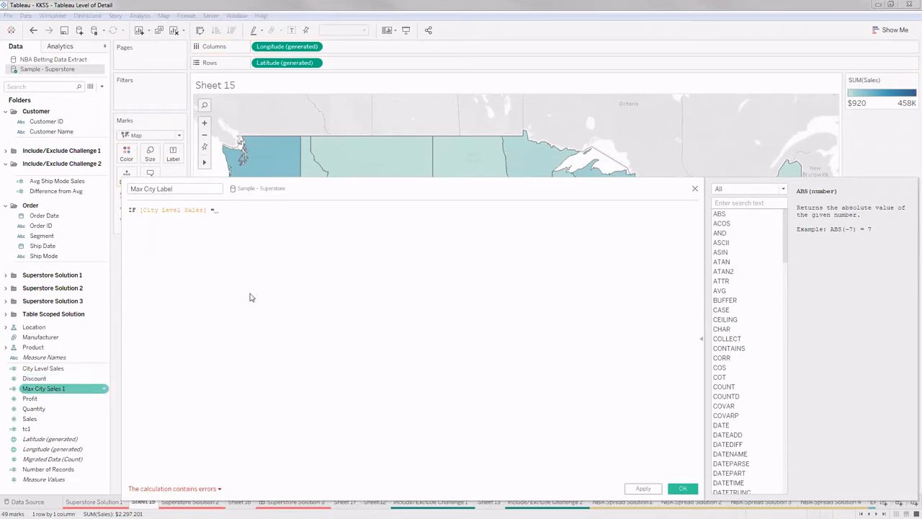
drag(251, 297, 269, 216)
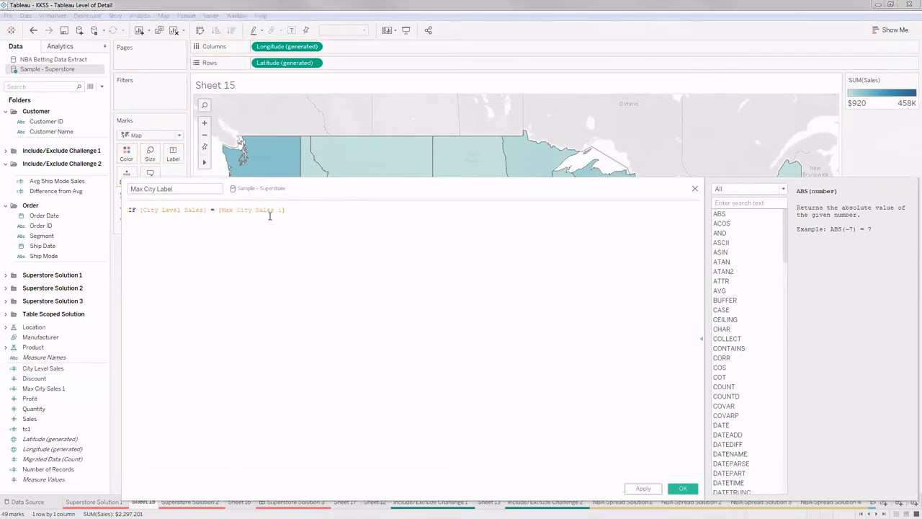
text(then Ci)
key(Return)
text(end)
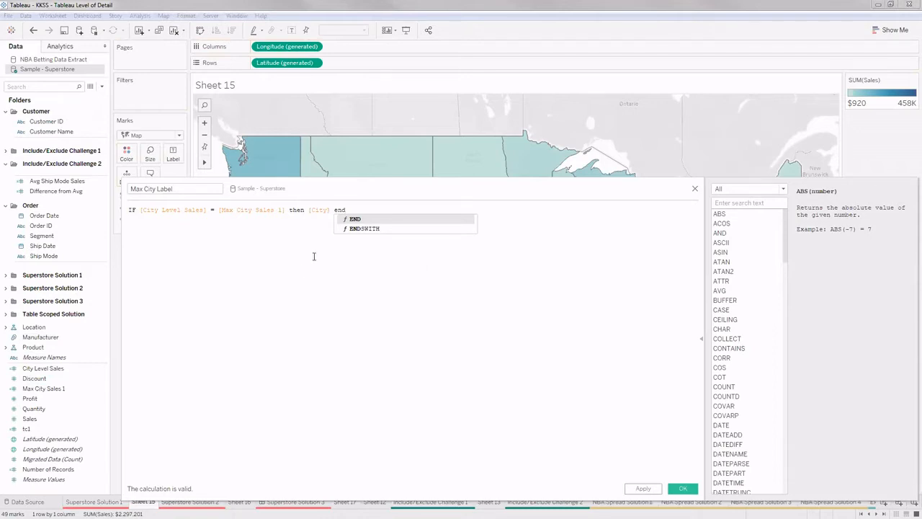
- Save the Max City Label calculation and use it to label the states on the map
drag(346, 189, 351, 160)
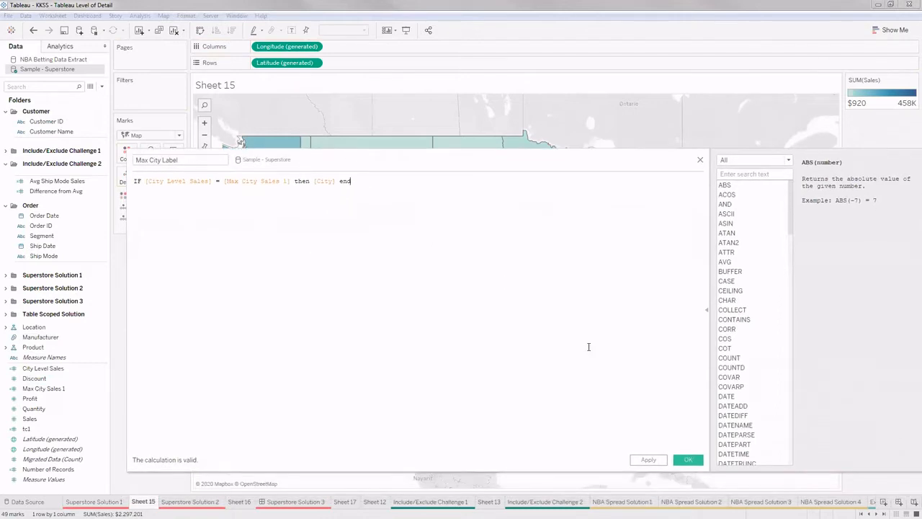
click(688, 460)
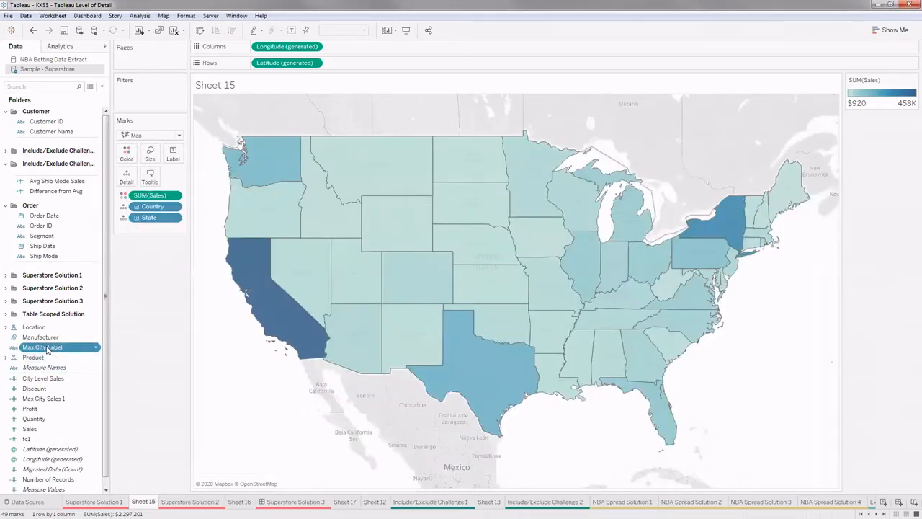
drag(47, 350, 172, 153)
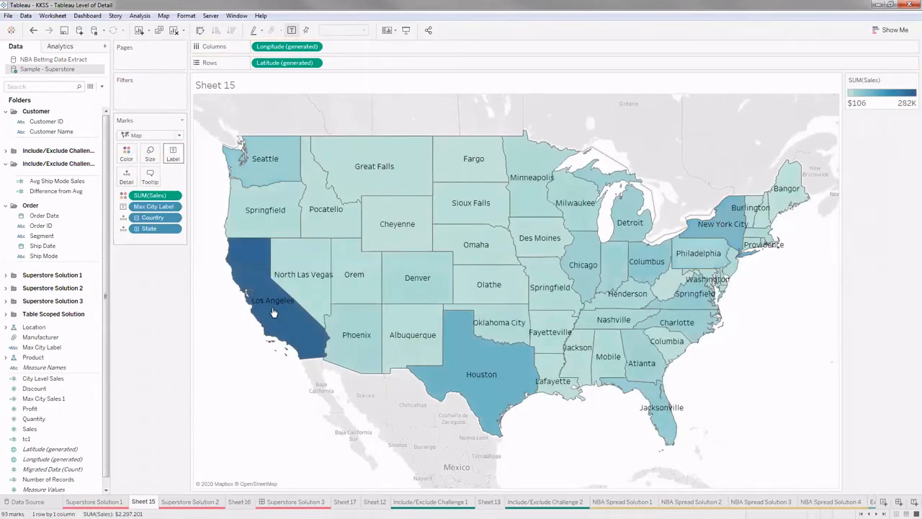
- Review the formula of the City Level Sales calculation and close its editor
right_click(57, 379)
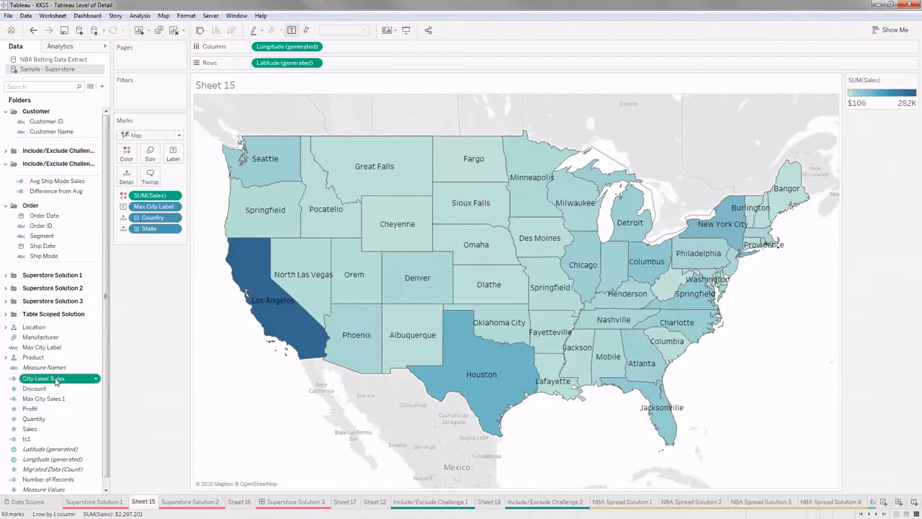
click(79, 206)
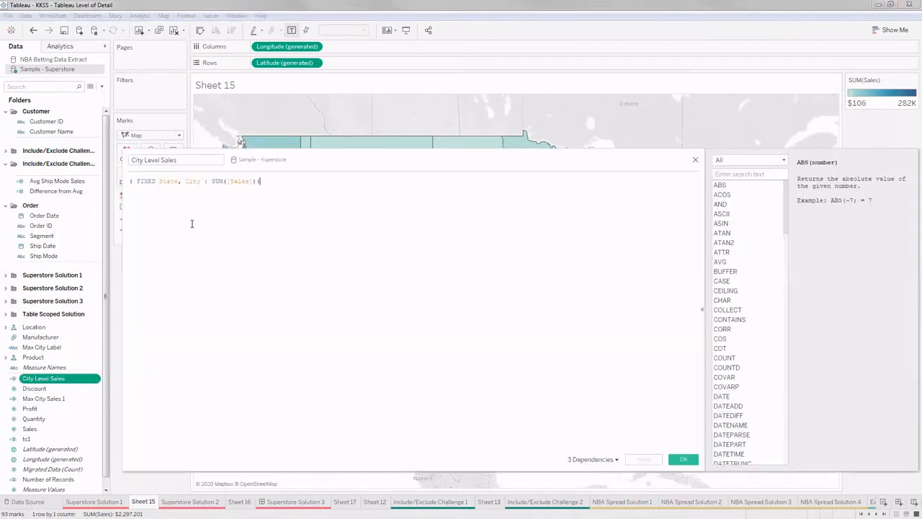
drag(261, 185, 116, 173)
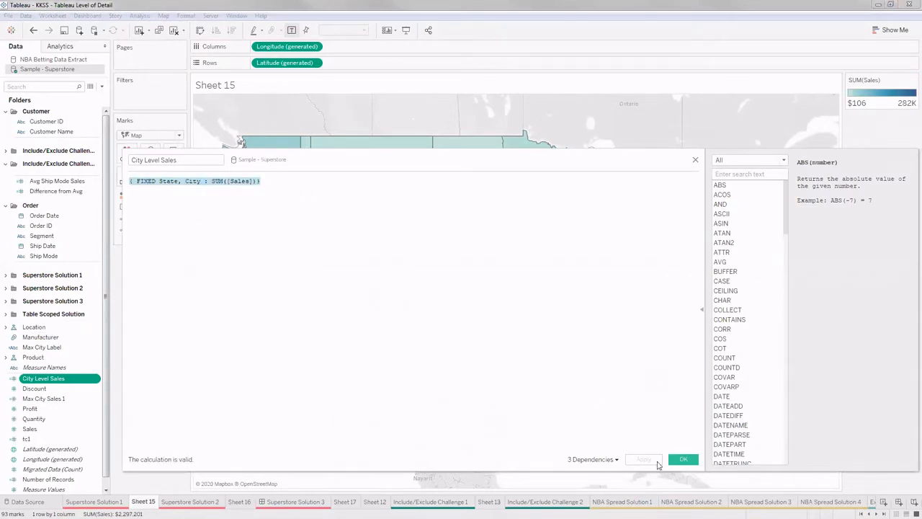
click(272, 181)
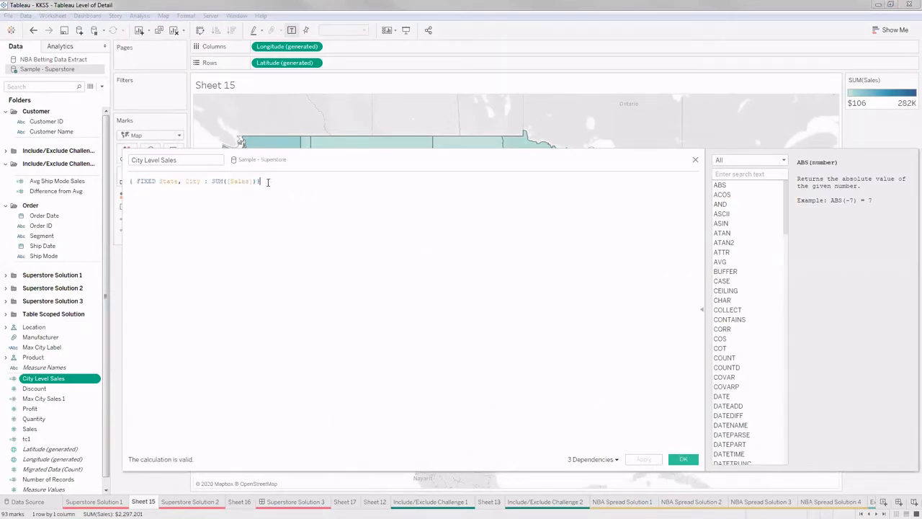
click(683, 459)
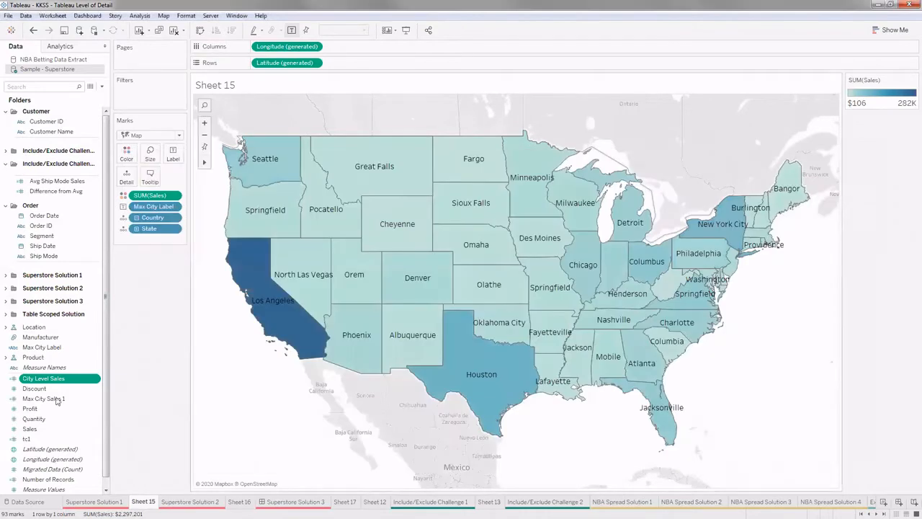
- Review the Max City Sales 1 formula, focusing on its nested City Level Sales reference, and close its editor
click(49, 398)
right_click(49, 400)
click(75, 349)
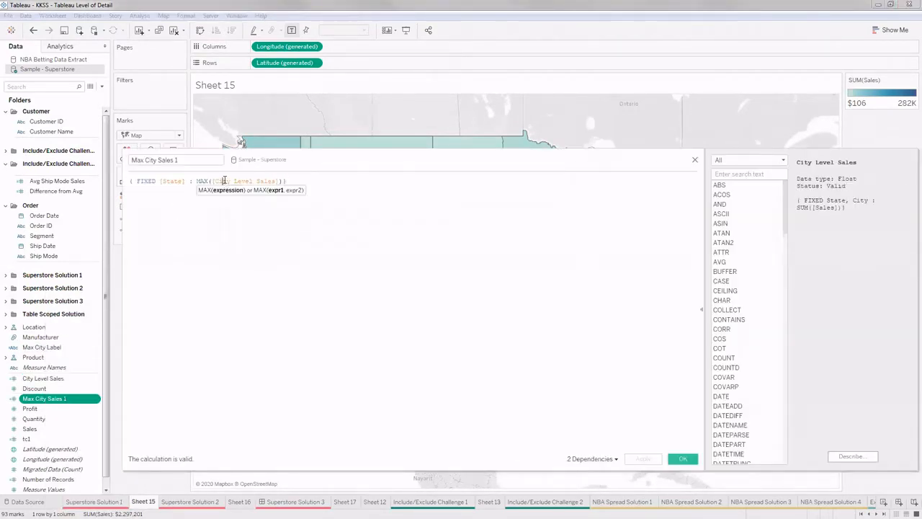
double_click(226, 181)
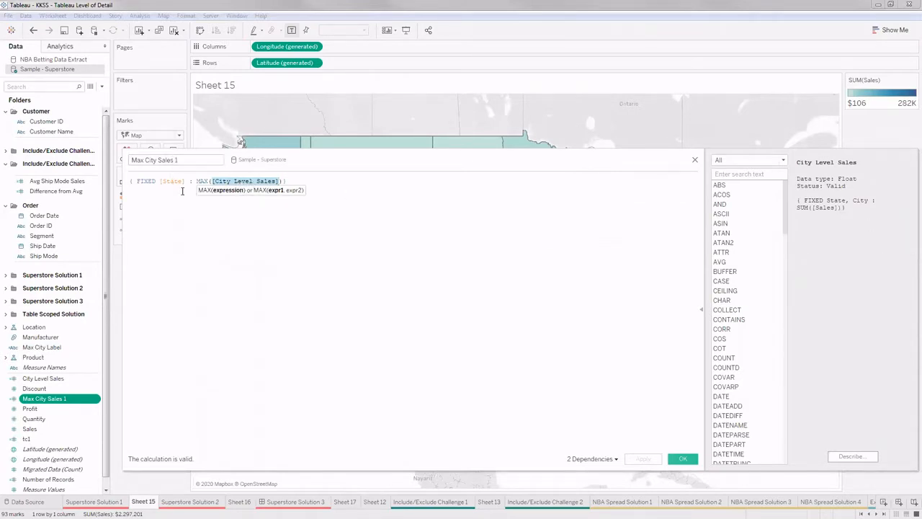
click(684, 459)
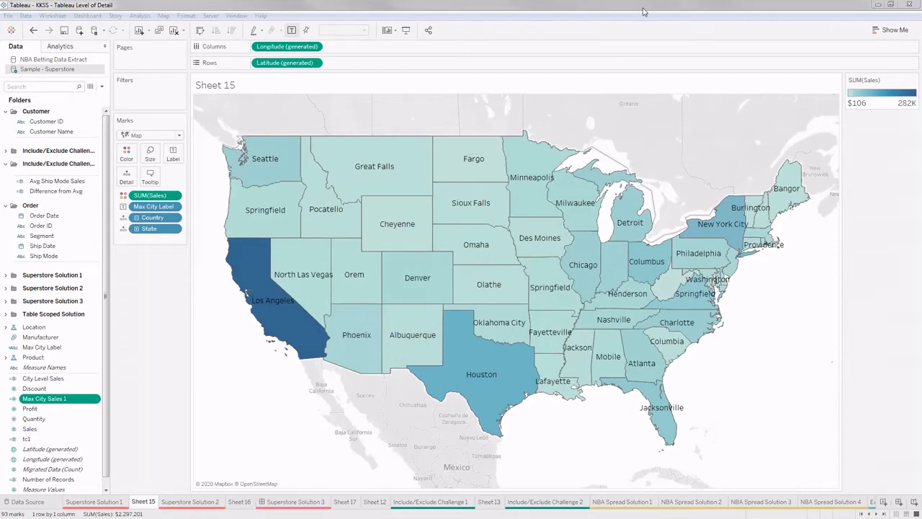
- Switch to the PDF slides in Acrobat Reader, preview the segment bar chart on page 50, and return to the question on page 49
key(alt+Tab)
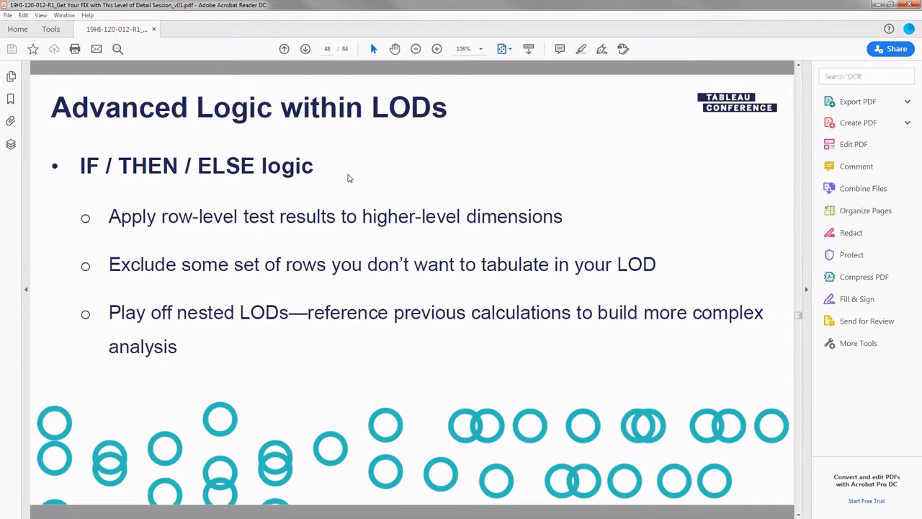
key(Right)
key(Right)
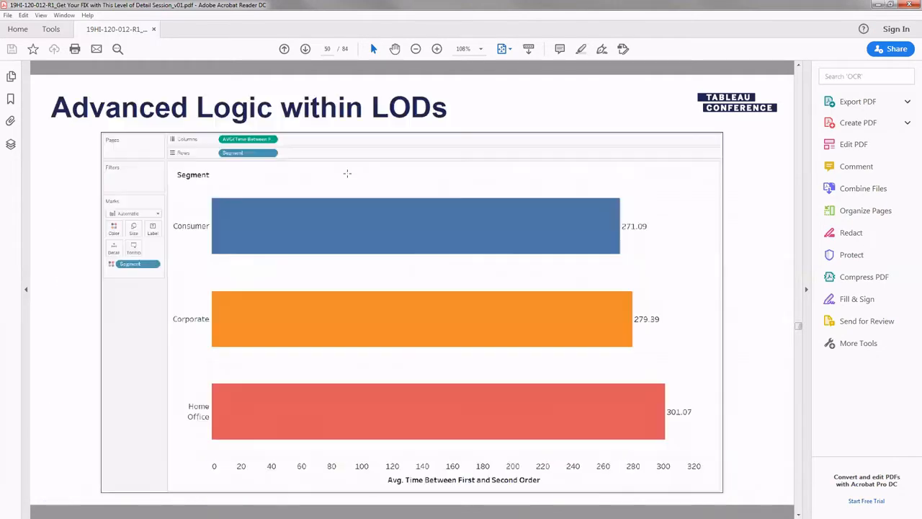
key(Left)
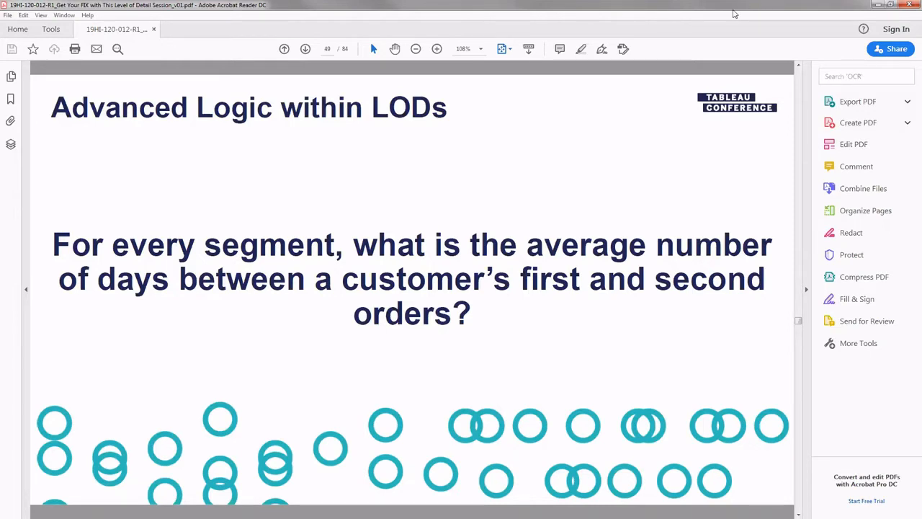
- Switch back to Tableau and, on Sheet 16, start a calculated field named First Order Date
key(alt+Tab)
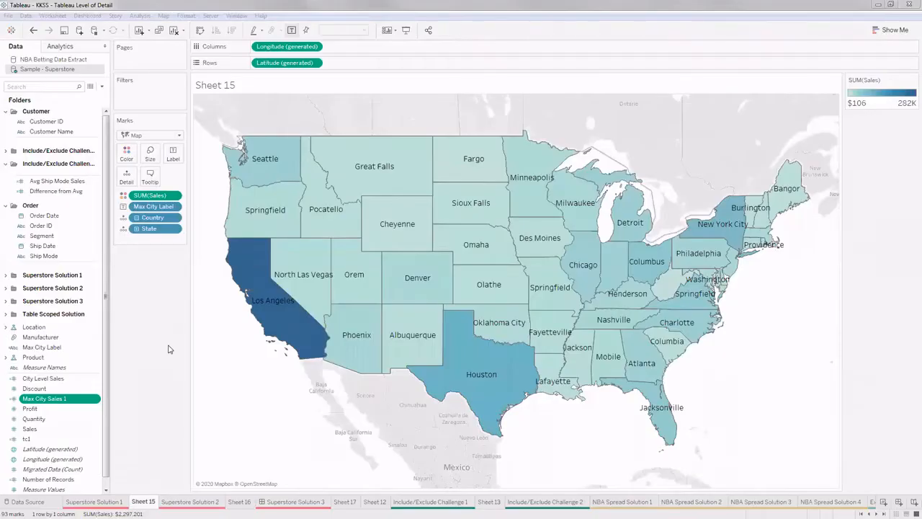
click(249, 500)
scroll(70, 336, down, 1)
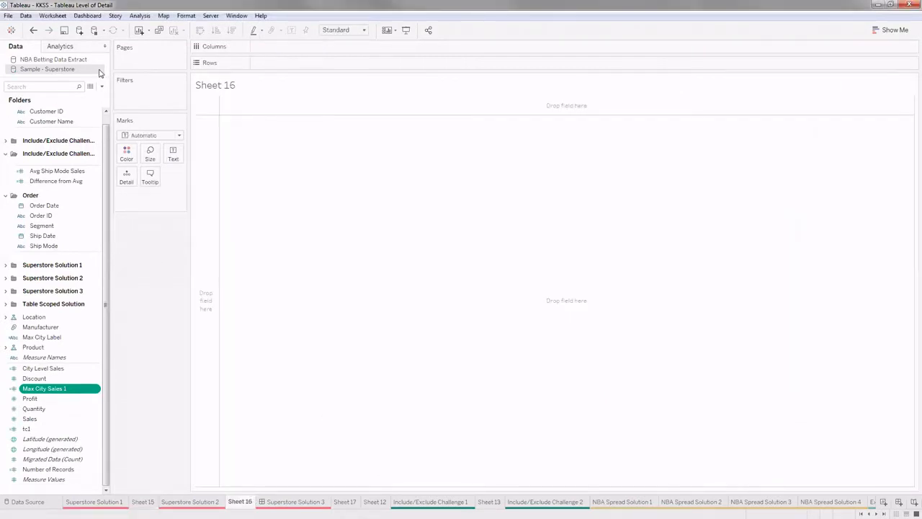
click(102, 86)
click(252, 169)
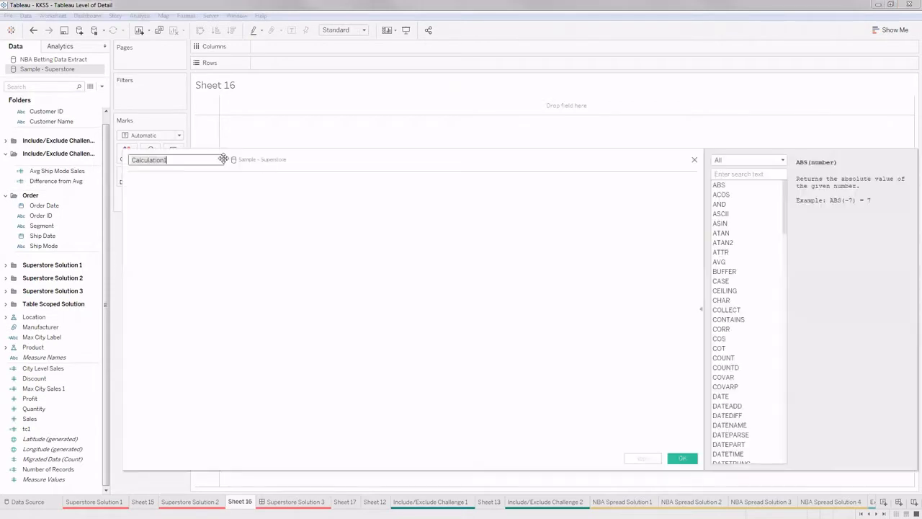
text(First Order Date)
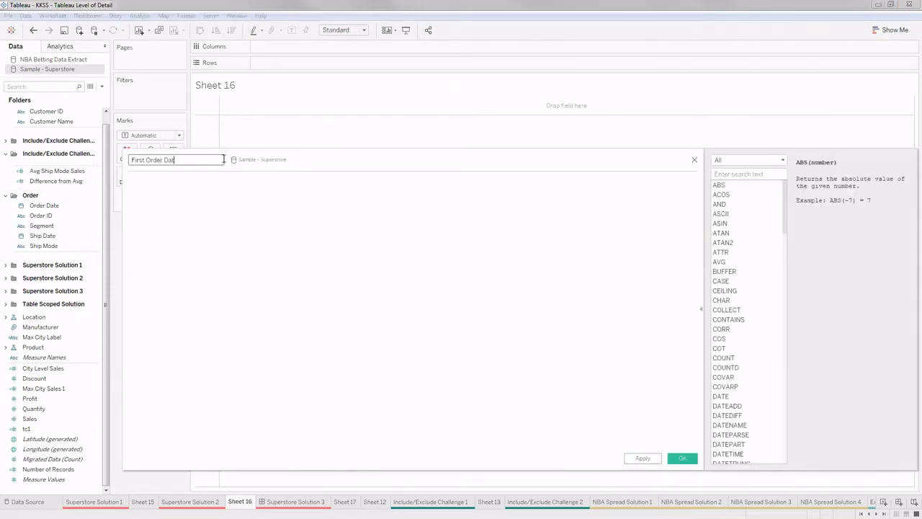
- Enter a FIXED expression on [Customer ID] that returns MIN([Order Date]) as the calculation's formula
click(219, 186)
text(Fixed)
key(Return)
text(Cs)
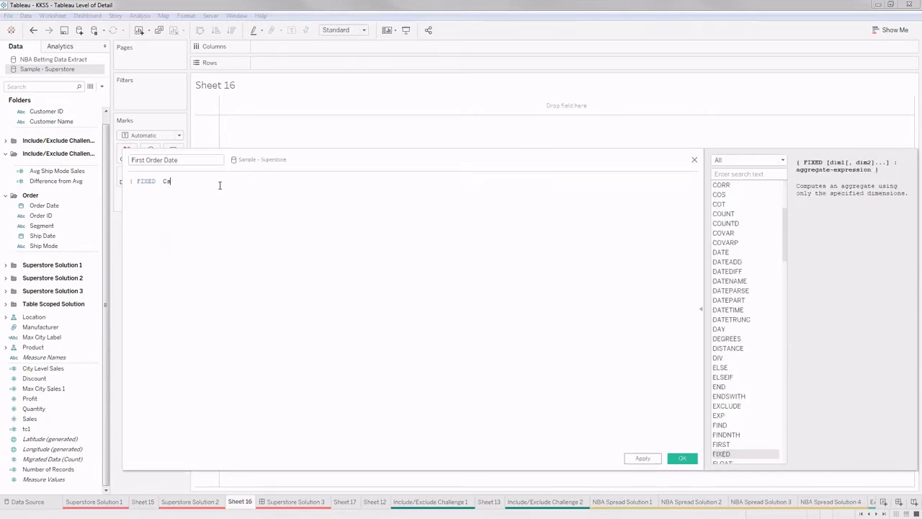
text(sto)
key(Return)
text(: MIN(Ord)
key(Return)
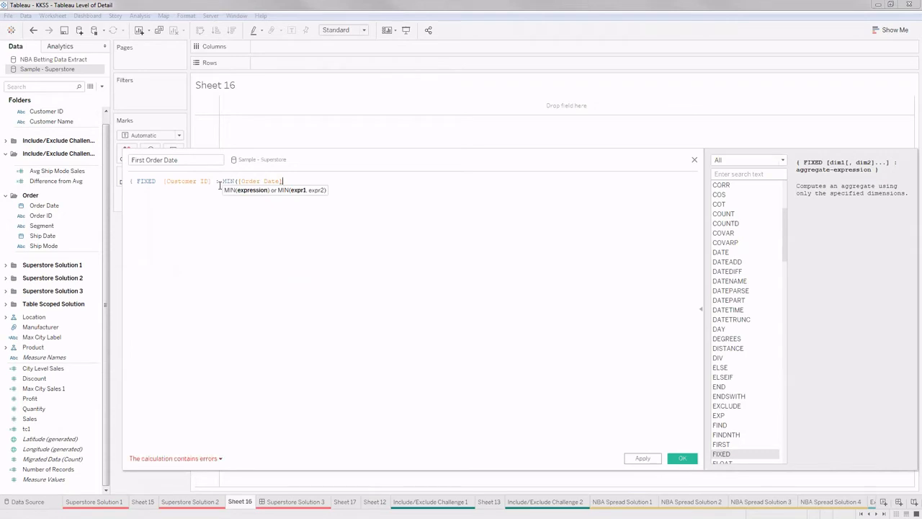
text()})
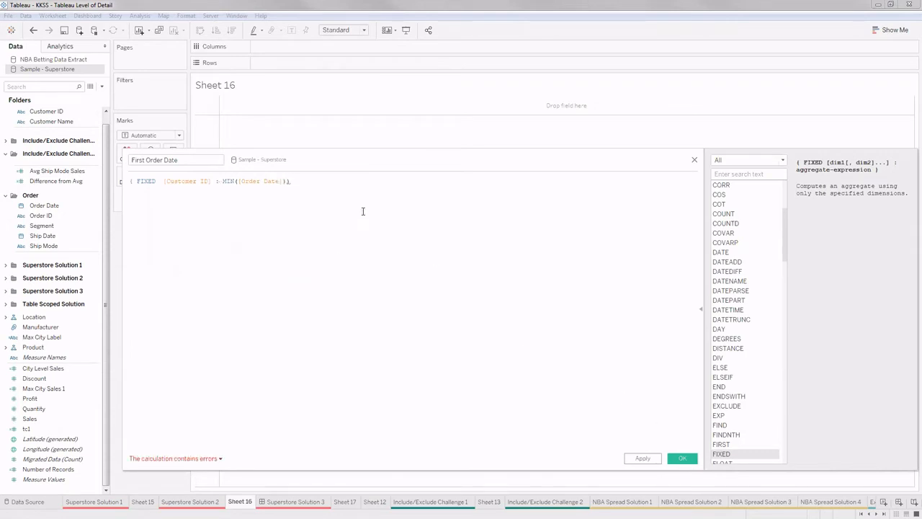
- Rename the calculation First Order Date 1, fix the formula's closing brace, and save the field
click(206, 159)
text(1)
click(206, 458)
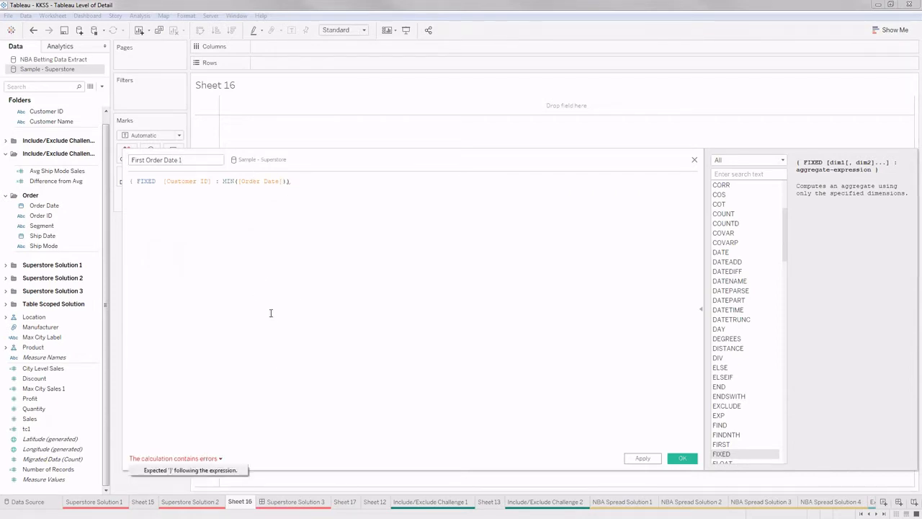
click(281, 183)
text(})
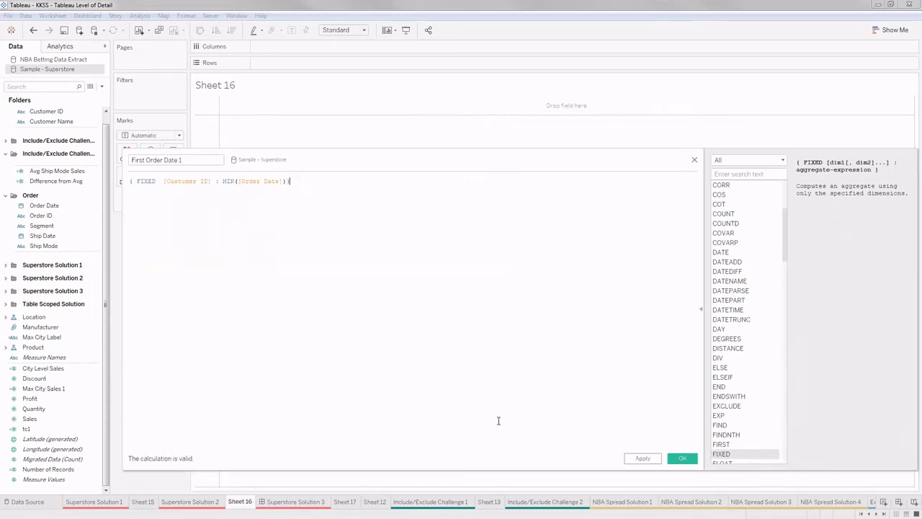
click(682, 459)
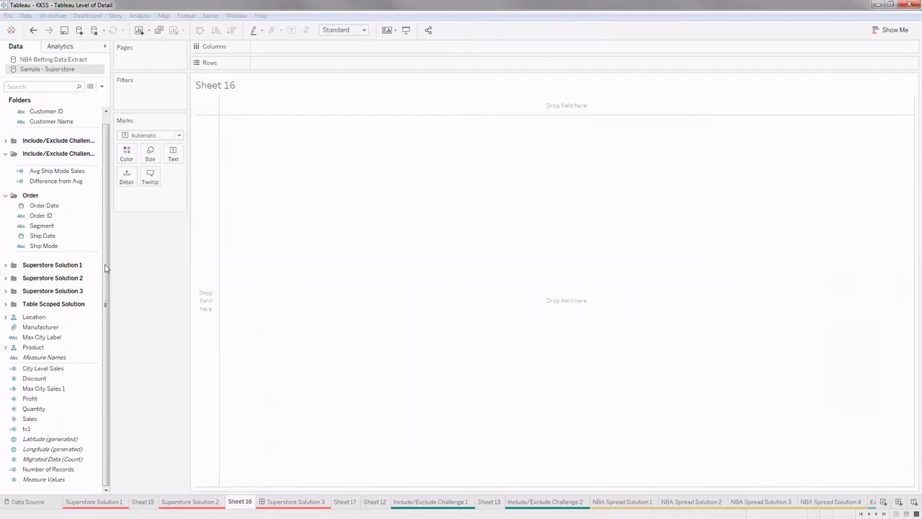
- Start a new calculated field named Second Order Date and get its formula area ready for entry
click(101, 86)
click(91, 96)
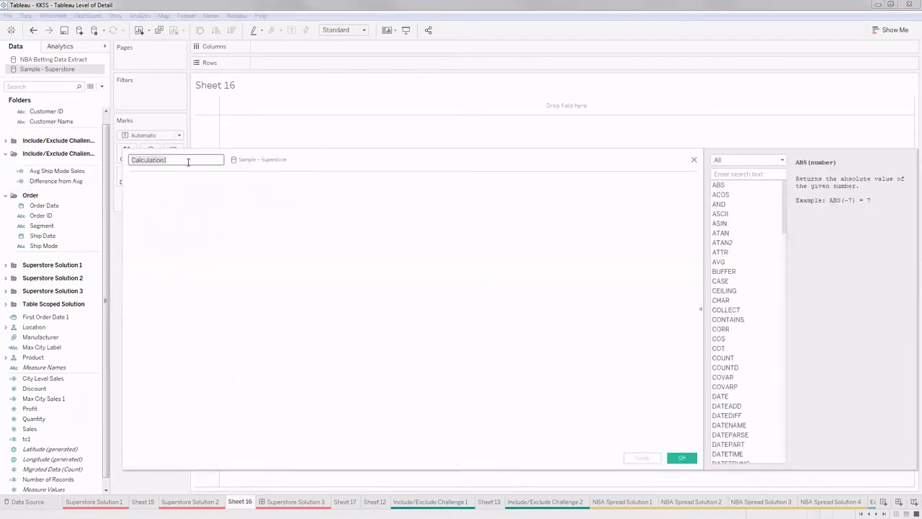
text(Secnd)
key(BackSpace)
key(BackSpace)
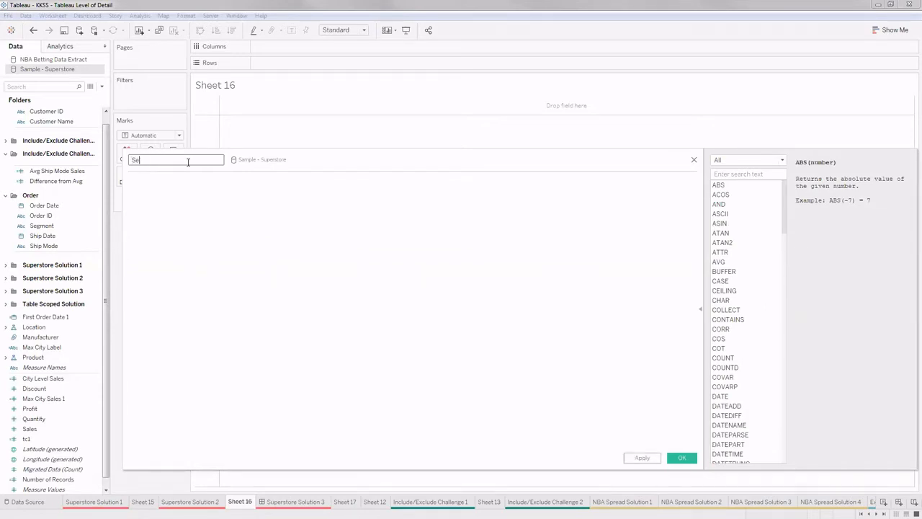
text(cond Order Date)
click(189, 182)
text(IF Order)
key(BackSpace)
key(BackSpace)
key(BackSpace)
key(BackSpace)
key(BackSpace)
key(BackSpace)
key(BackSpace)
key(BackSpace)
- Begin the Second Order Date formula with a FIXED expression on [Customer ID]
text(Fi)
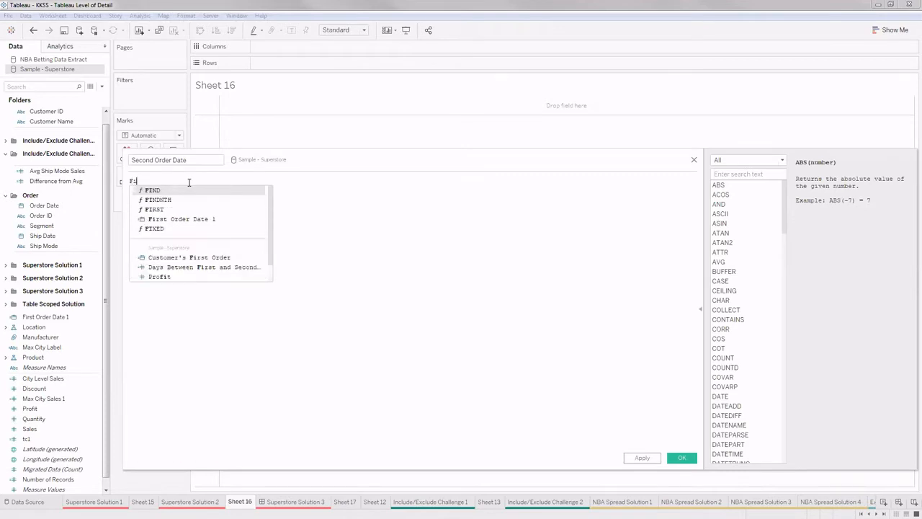
text(x)
key(Return)
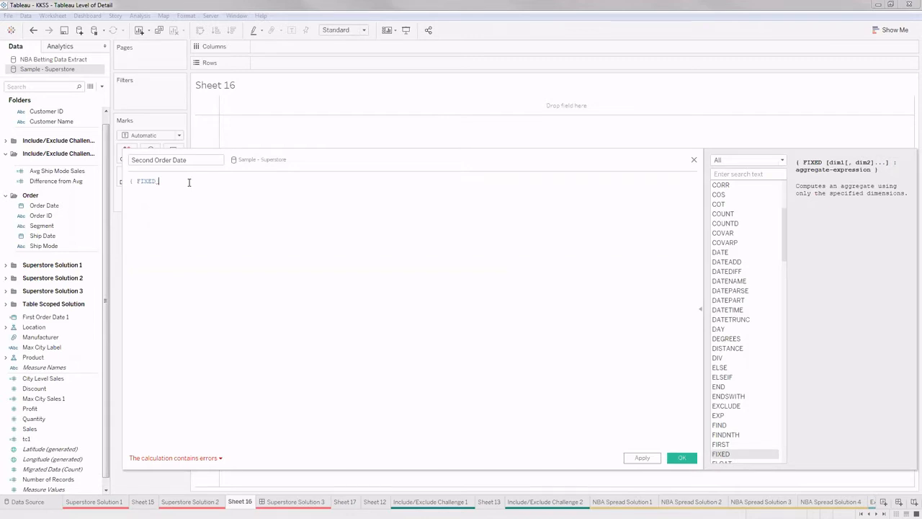
text([Customer ID])
key(Return)
text(: MI)
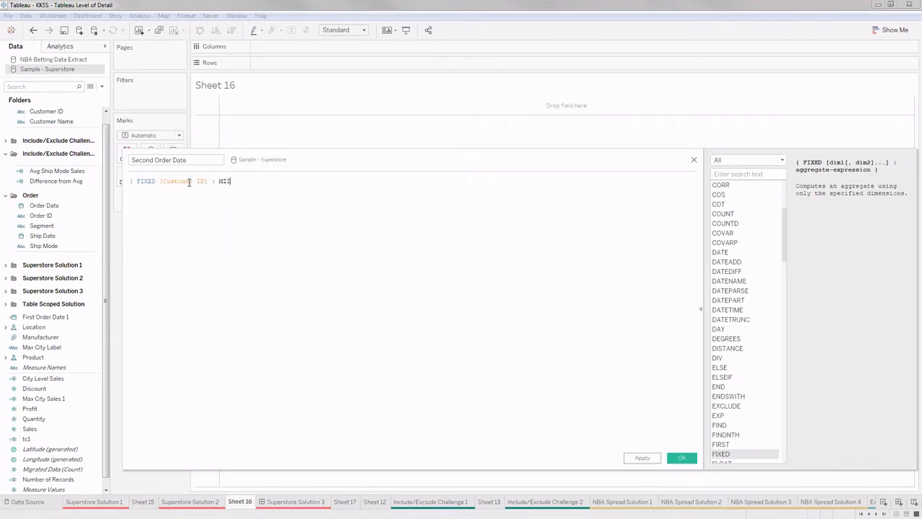
- Within a MIN function, add the condition if [Order Date] > [First Order Date 1]
text(N(if C)
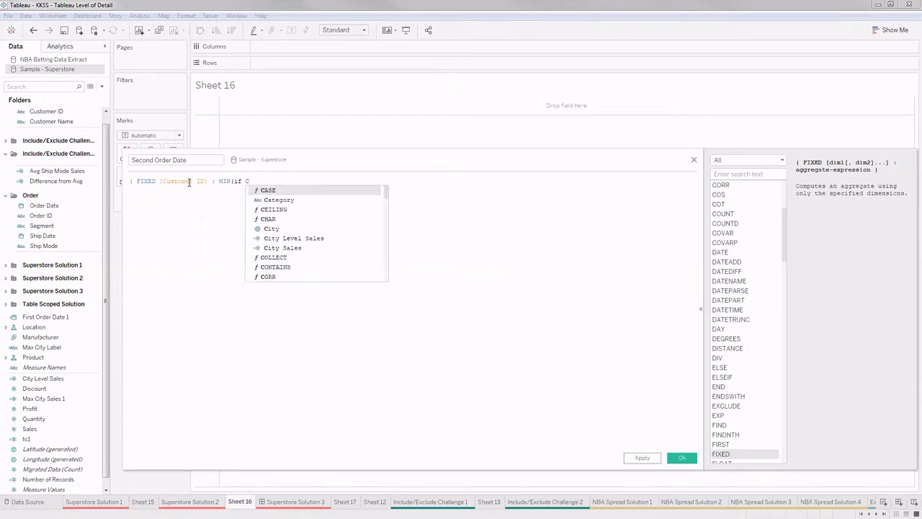
key(BackSpace)
text(Order)
key(Return)
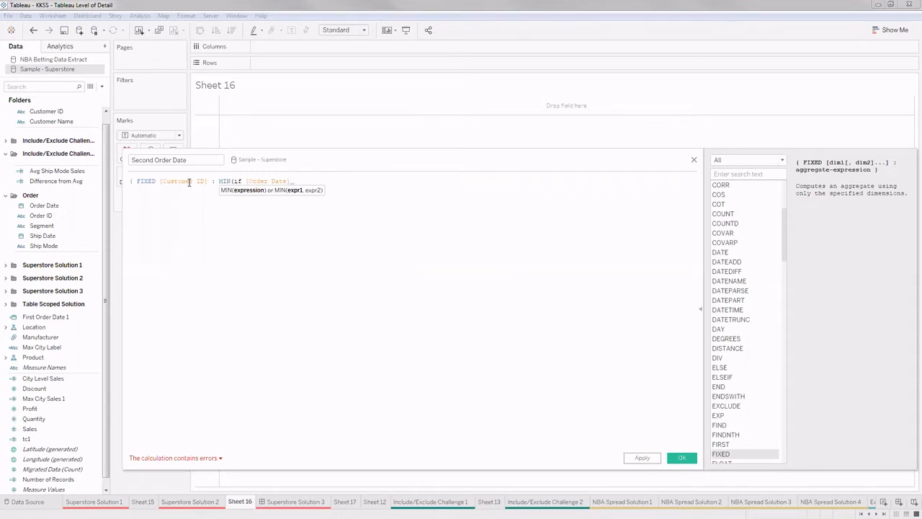
text(> FIR)
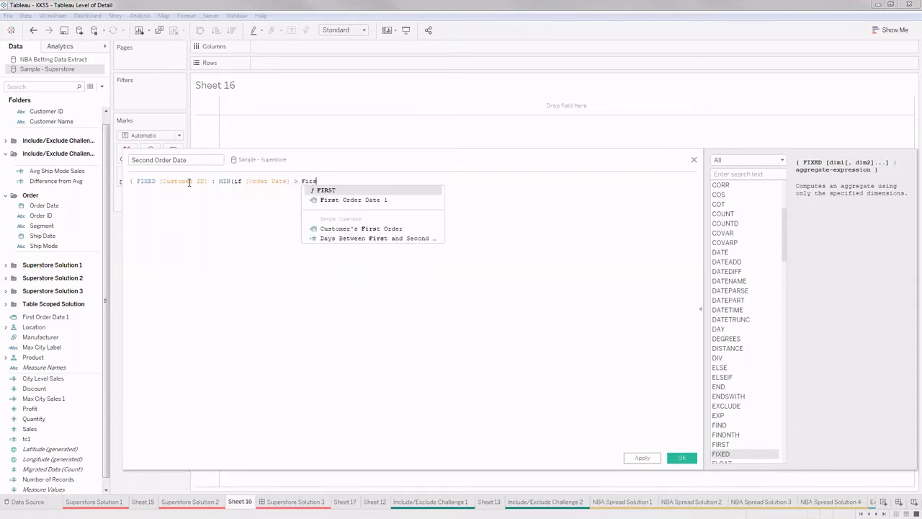
key(Return)
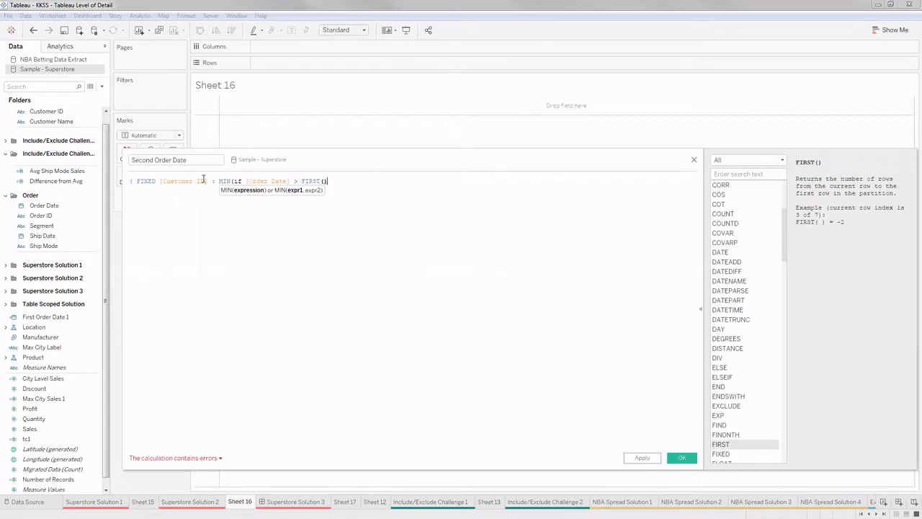
key(BackSpace)
key(BackSpace)
key(BackSpace)
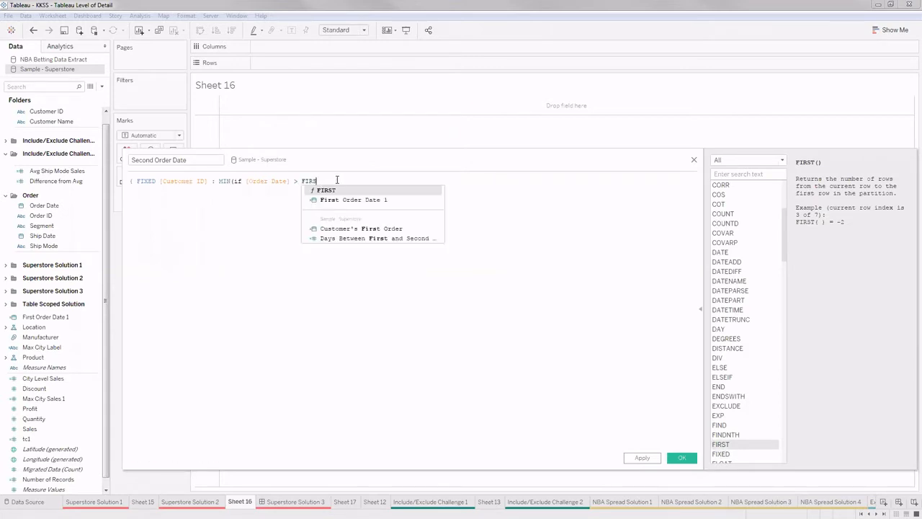
click(355, 199)
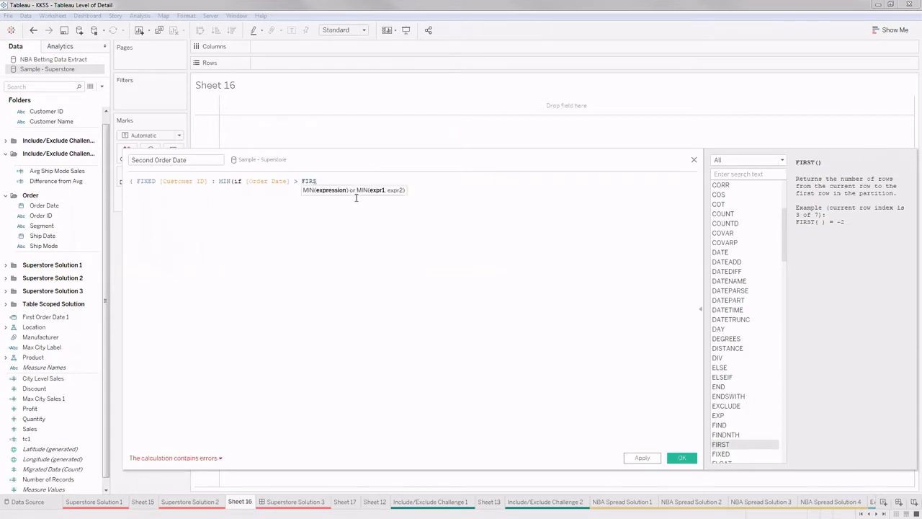
- Complete the condition with then [Order Date] and close the MIN function's parenthesis
text(then)
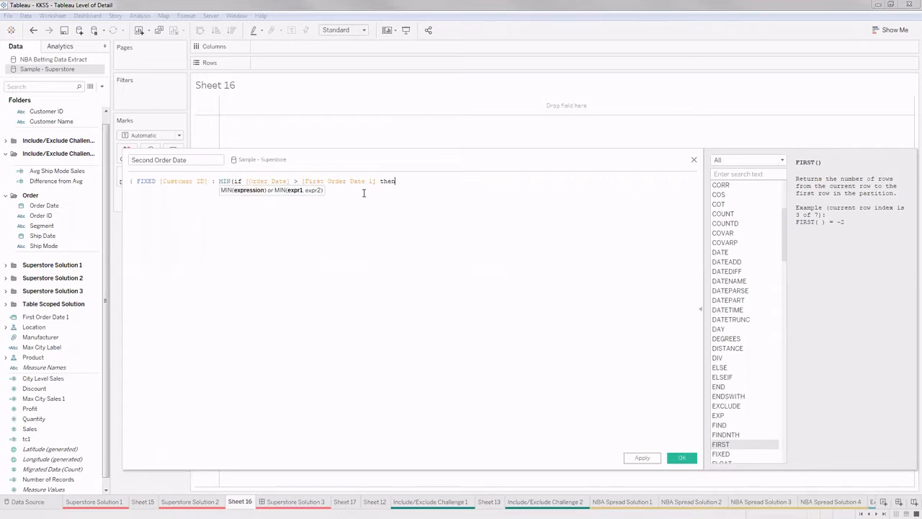
text( [Order)
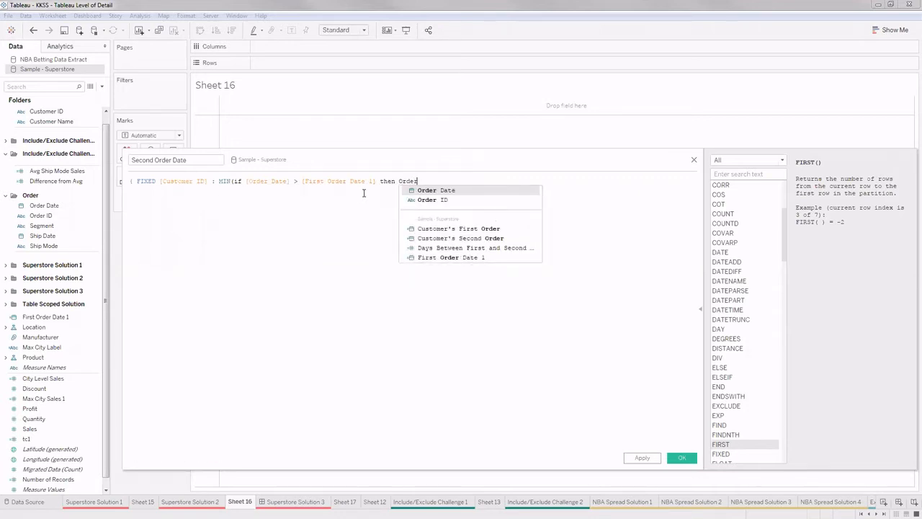
key(Return)
text())
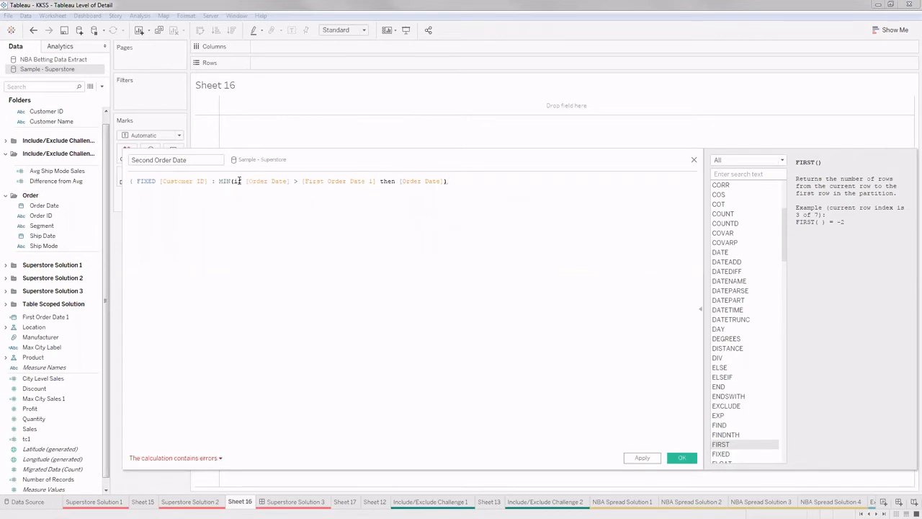
- Review the nested if expression, add a closing brace to the formula, and rename the calculation Second Order Date 2
drag(234, 181, 446, 181)
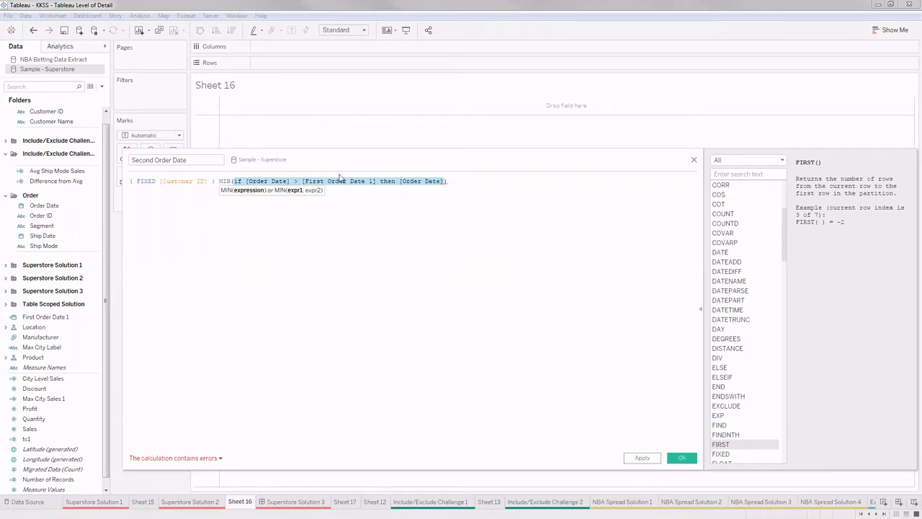
click(451, 181)
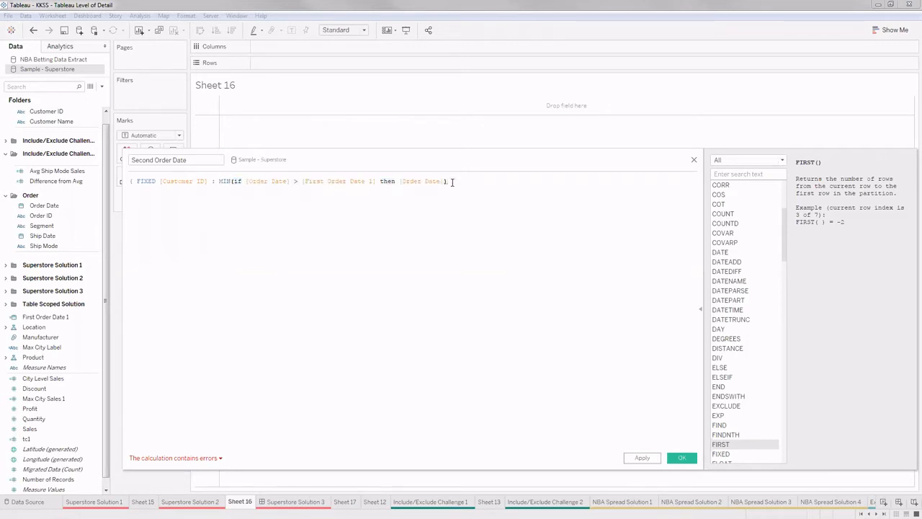
text(})
key(BackSpace)
text(})
click(217, 160)
text(2)
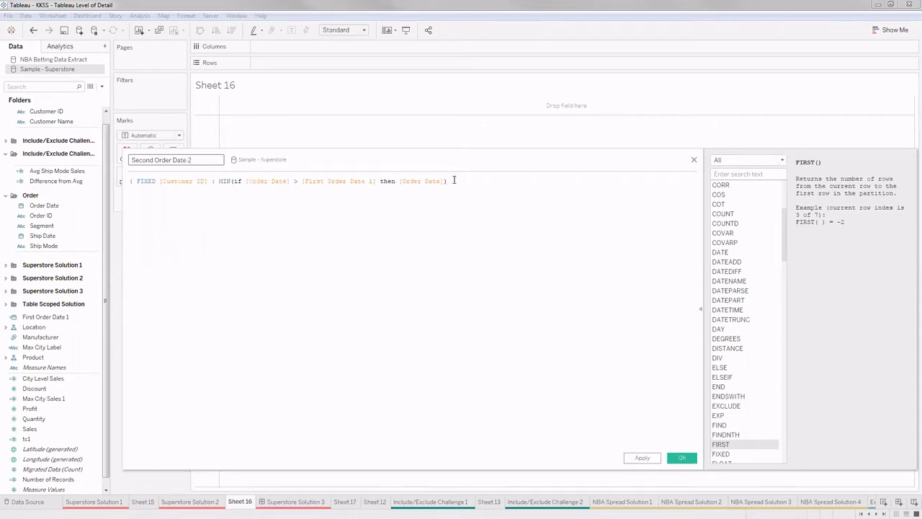
- Add the missing end inside the MIN function, close the FIXED expression with a brace, and save the calculation
click(446, 181)
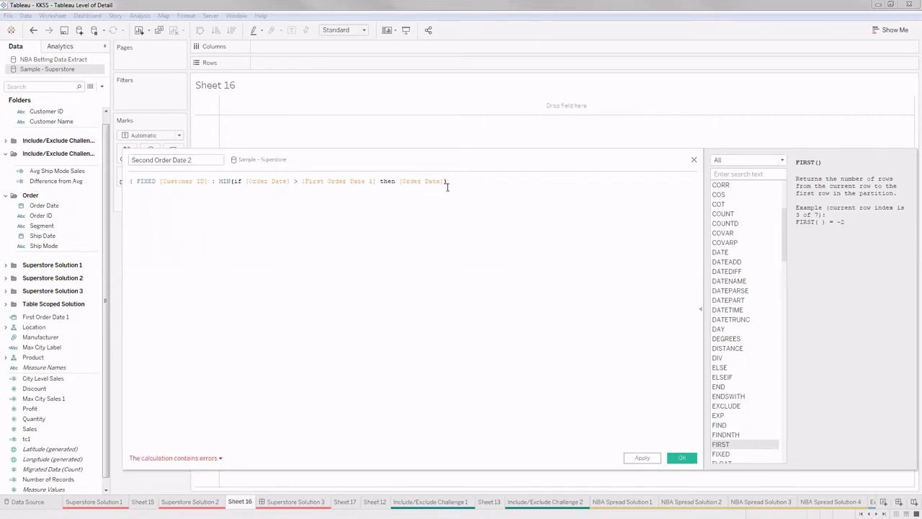
text(})
key(BackSpace)
key(Left)
text(end)
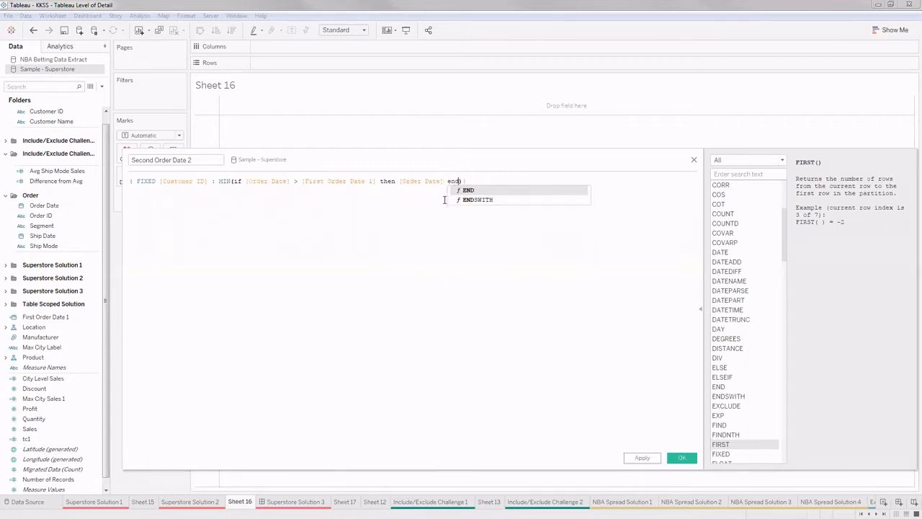
key(Right)
text(})
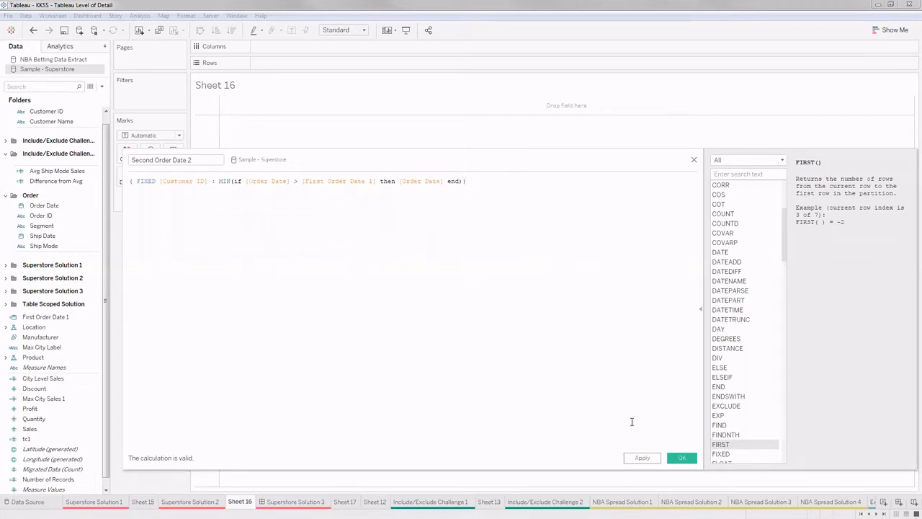
click(672, 459)
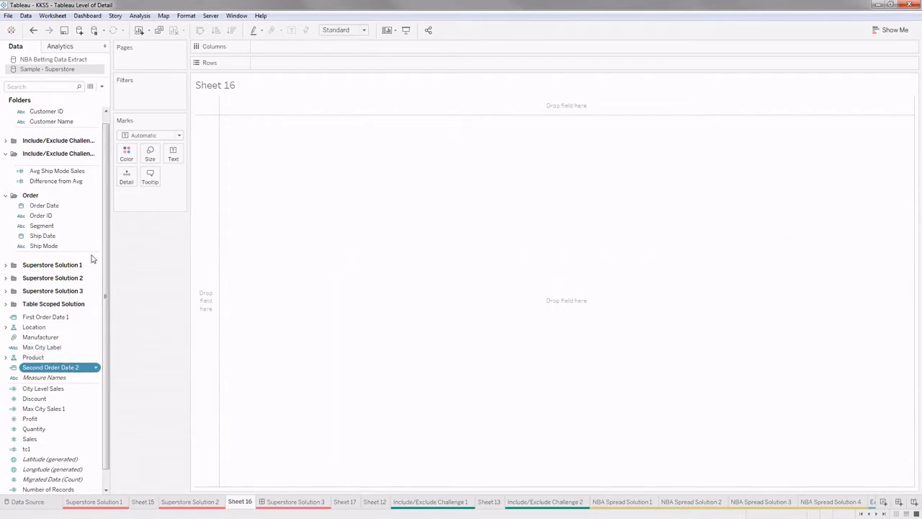
- Create a calculated field named Date Diff and start its formula with the DATEDIFF function
click(102, 86)
click(54, 95)
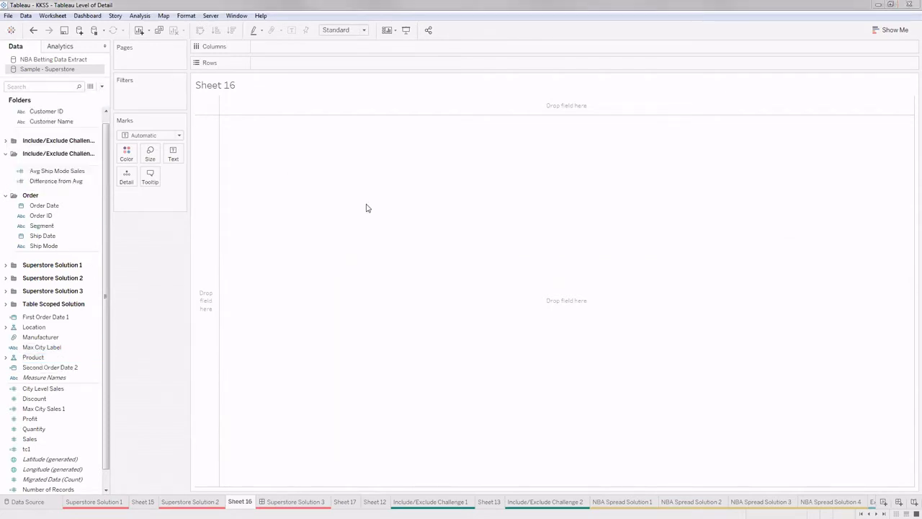
text(Date)
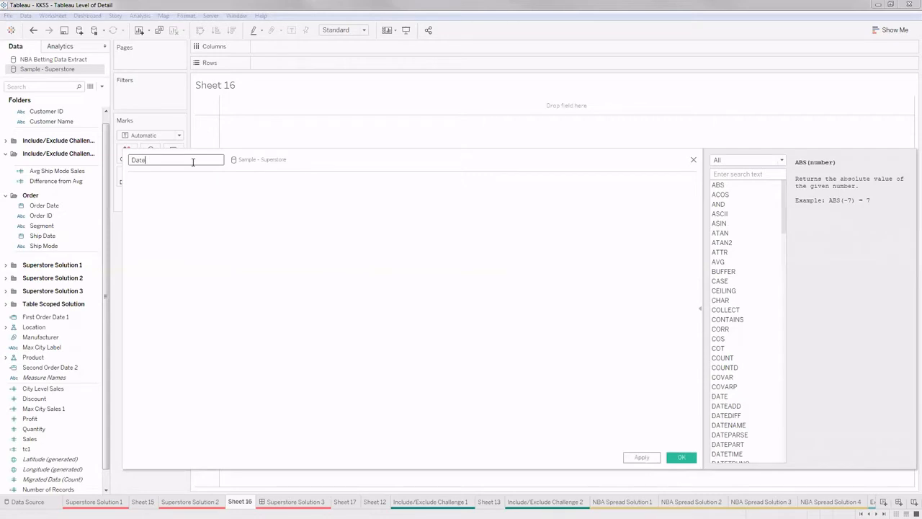
text( Diff)
click(197, 180)
text(Date)
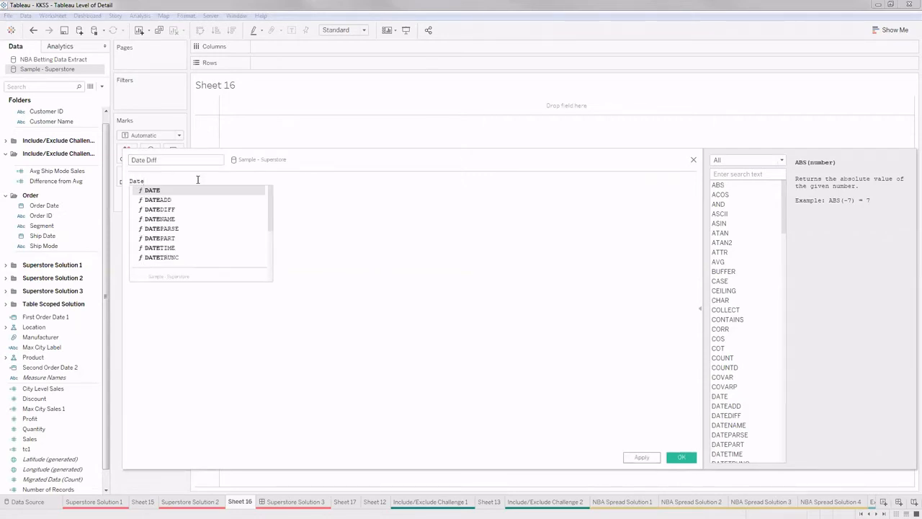
text(diff)
key(Return)
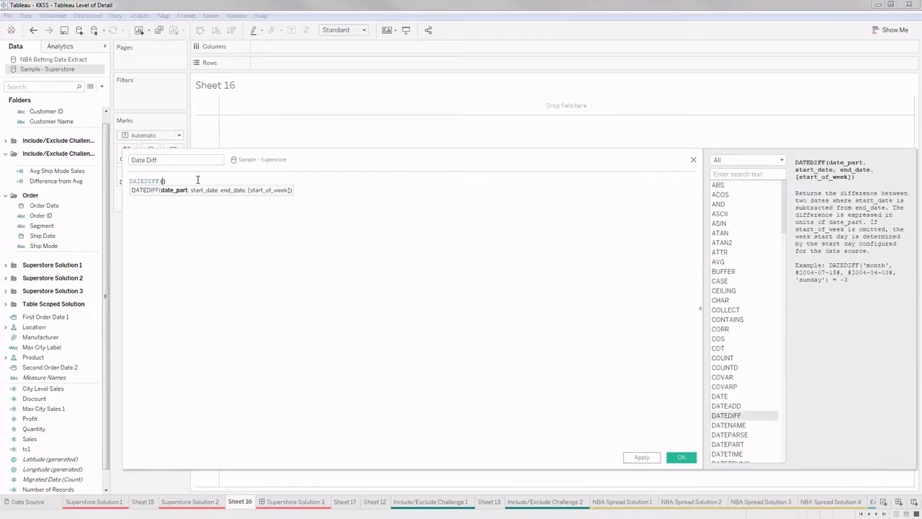
- In DATEDIFF, enter 'day' as the date part and [First Order Date 1] as the start date
text('Day)
key(BackSpace)
key(BackSpace)
key(BackSpace)
text(day', fr)
key(BackSpace)
text(i)
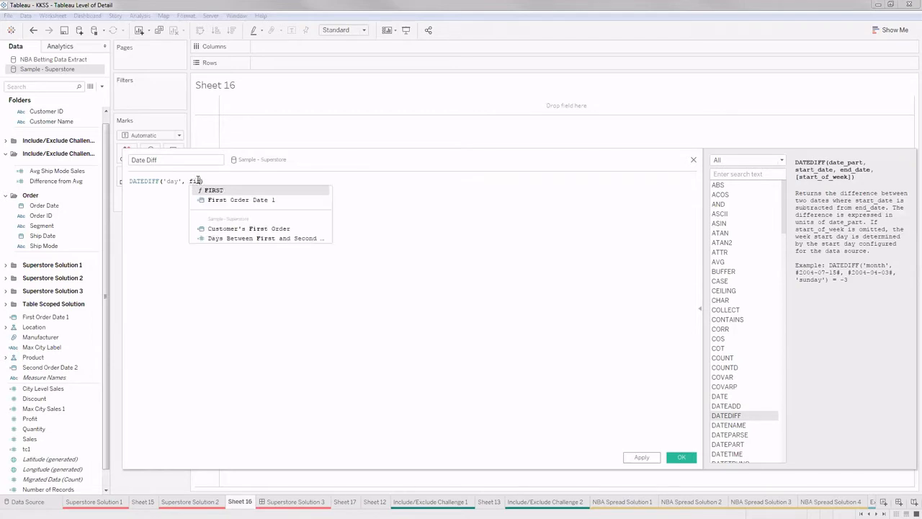
text(rst)
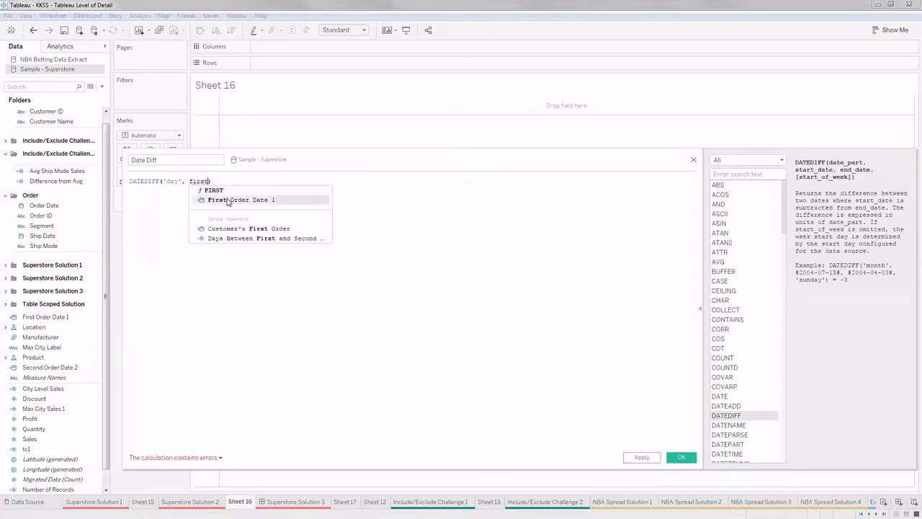
double_click(227, 199)
- Enter [Second Order Date 2] as the DATEDIFF end date and save the calculation
text(, Seco)
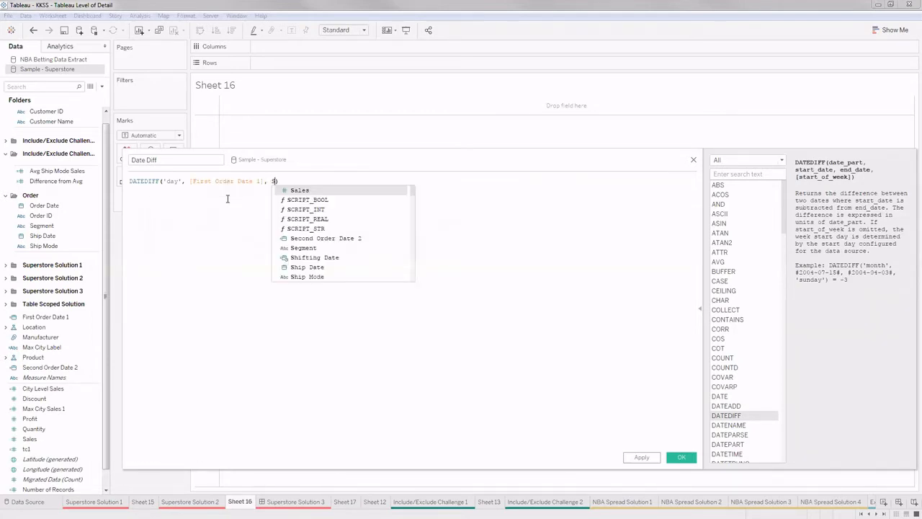
key(Return)
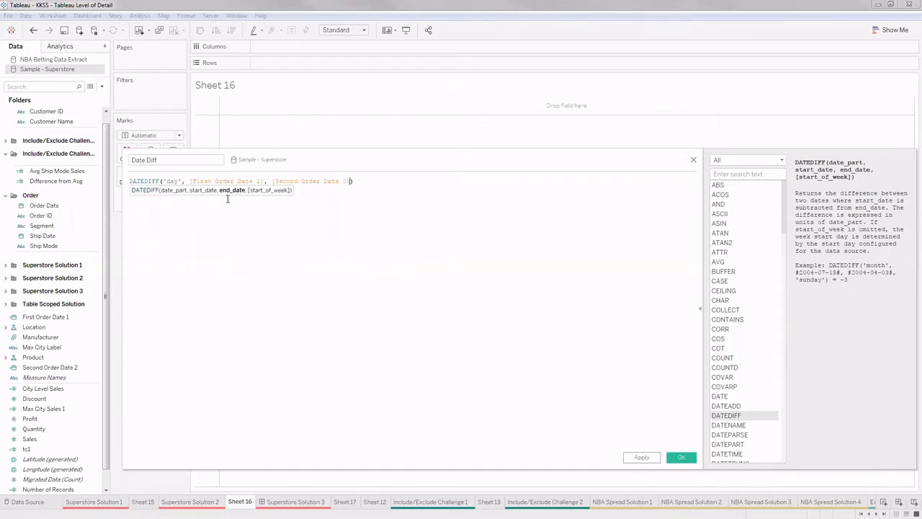
click(681, 457)
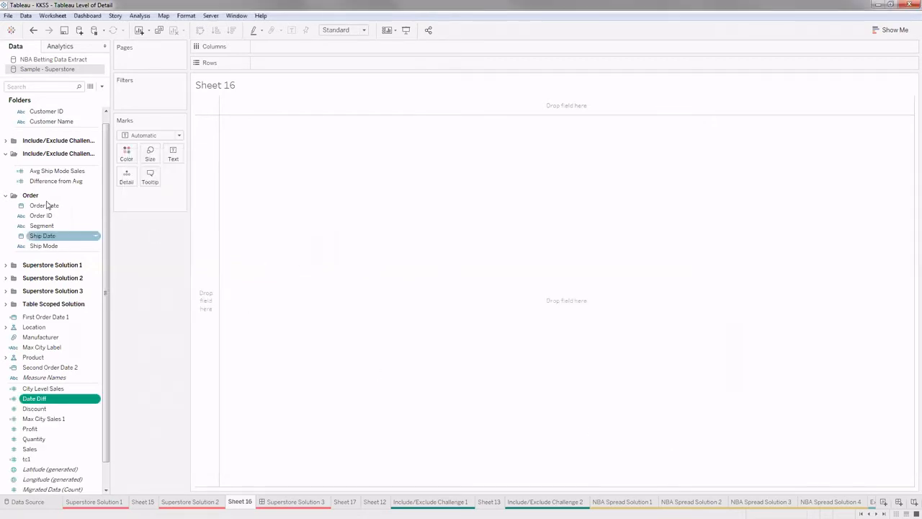
- Search the data fields for Segment and place it on Rows
click(62, 86)
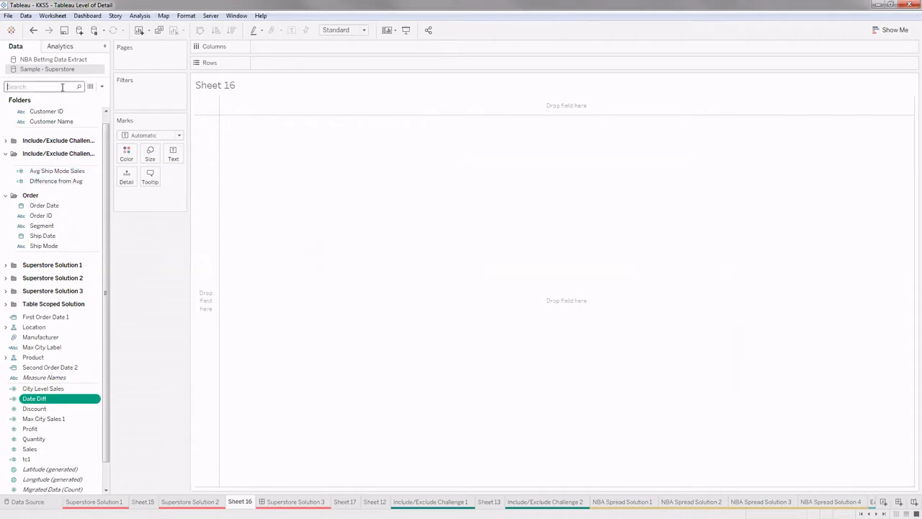
text(Cus)
key(BackSpace)
key(BackSpace)
key(BackSpace)
text(Seg)
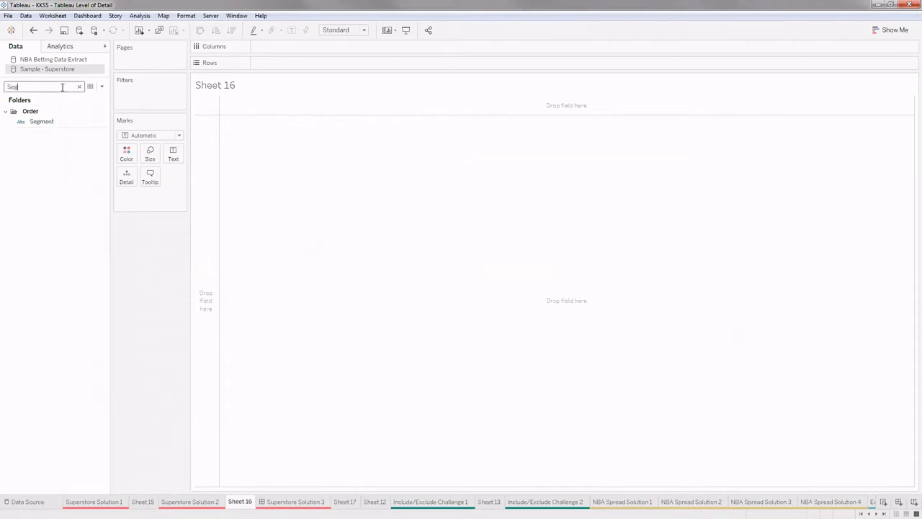
drag(58, 121, 57, 87)
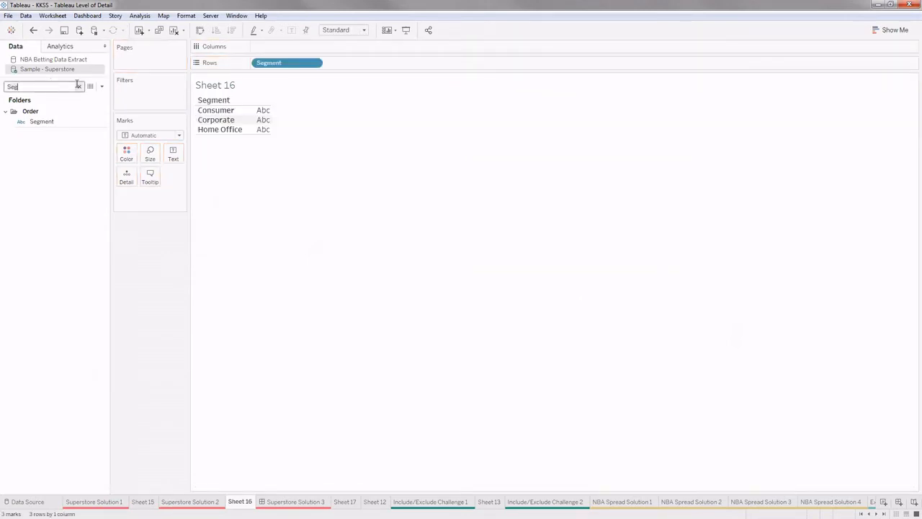
- Find the Date Diff field, place it on Columns, and aggregate it as an average
click(79, 86)
text(Date)
drag(65, 203, 289, 51)
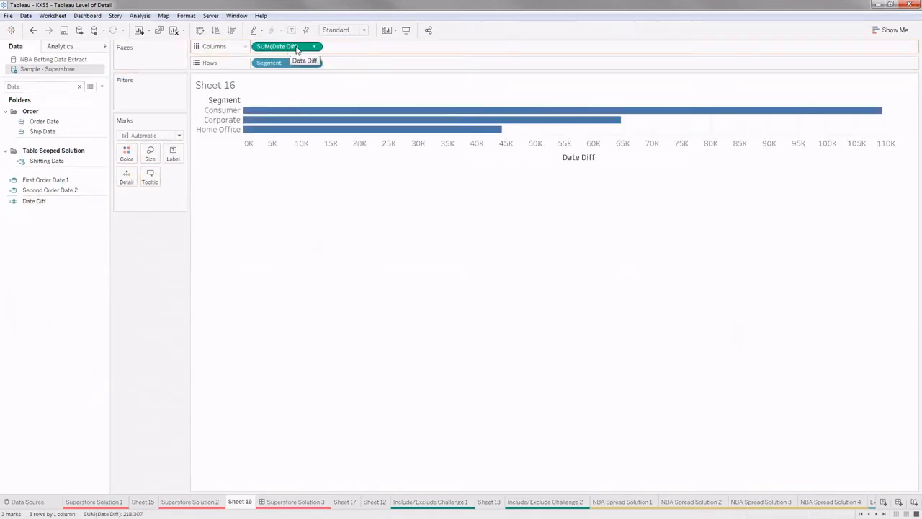
click(315, 47)
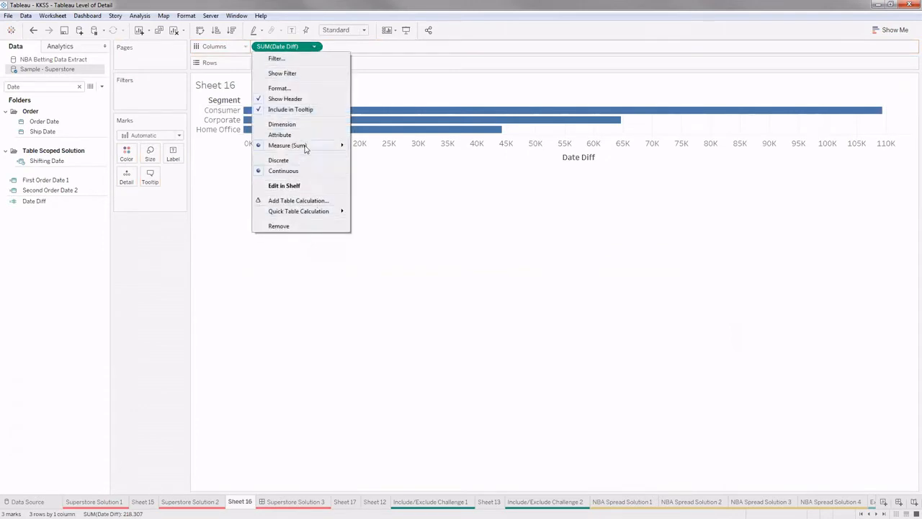
mouse_move(306, 146)
click(379, 159)
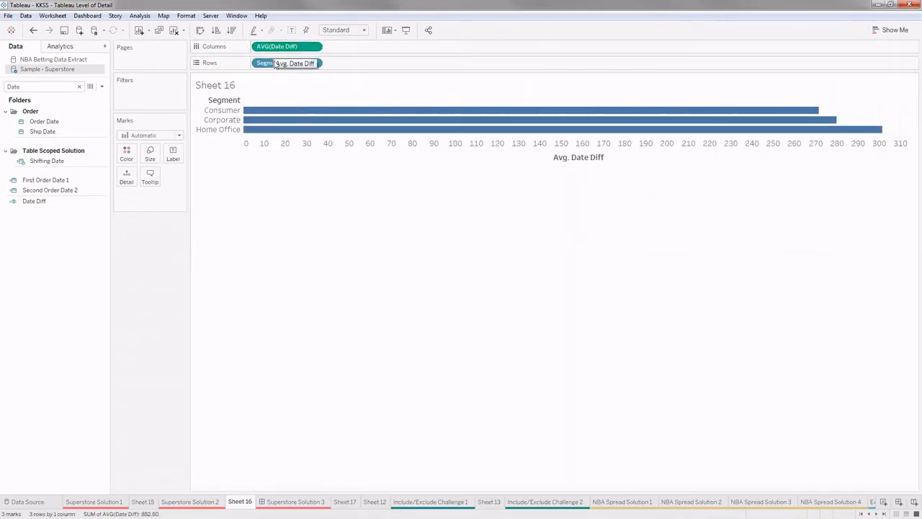
- Color the bars by Segment while keeping Segment on Rows
drag(281, 63, 132, 160)
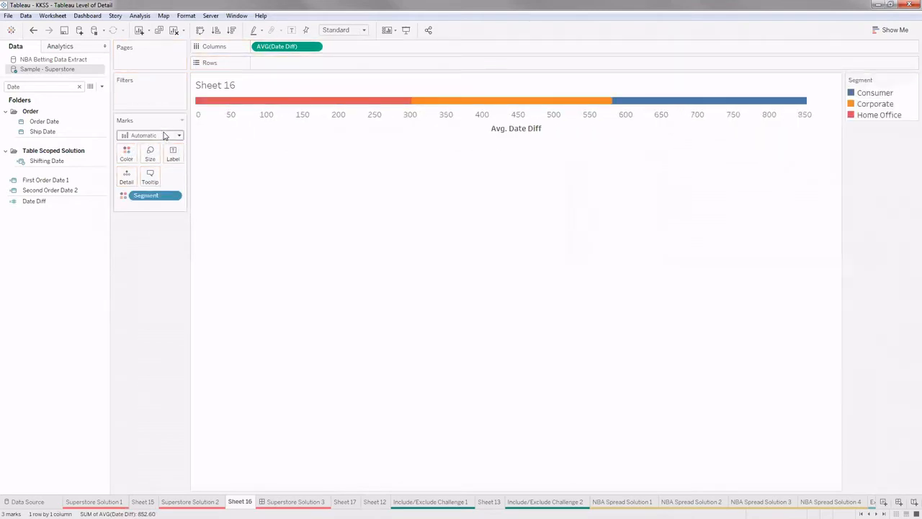
key(ctrl+z)
drag(263, 65, 123, 153)
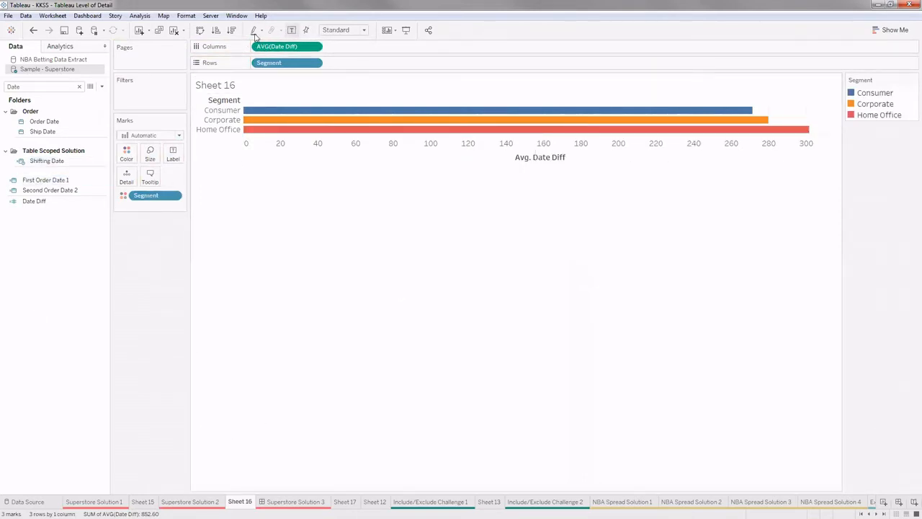
- Turn on mark labels, add AVG(Date Diff) as the bar label, and clear the field search
click(290, 31)
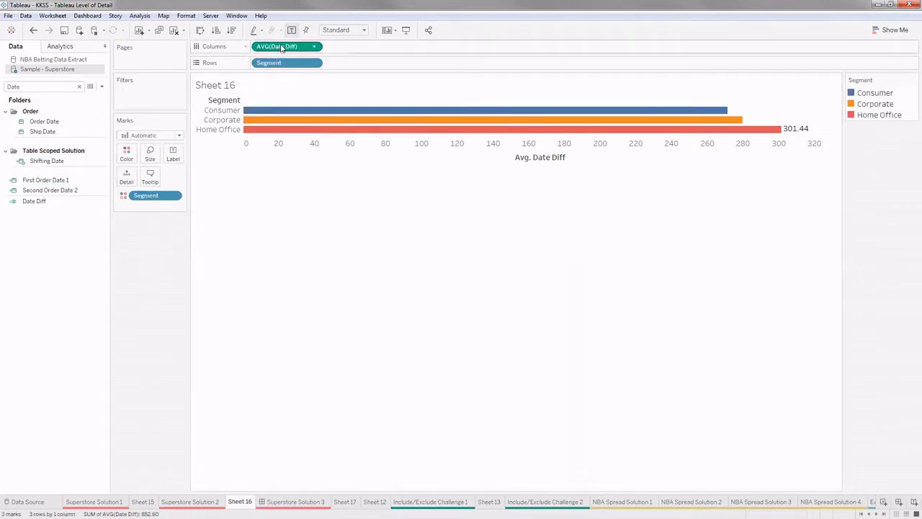
drag(281, 46, 173, 151)
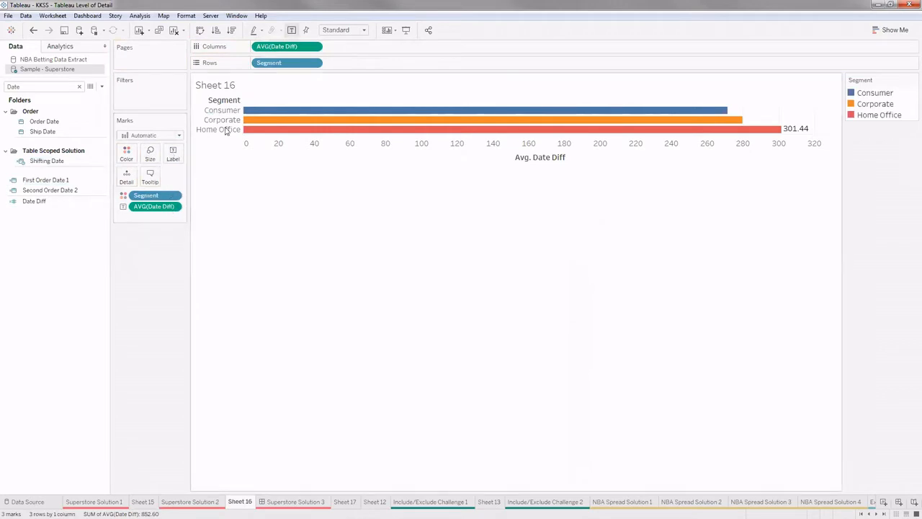
click(294, 34)
click(294, 34)
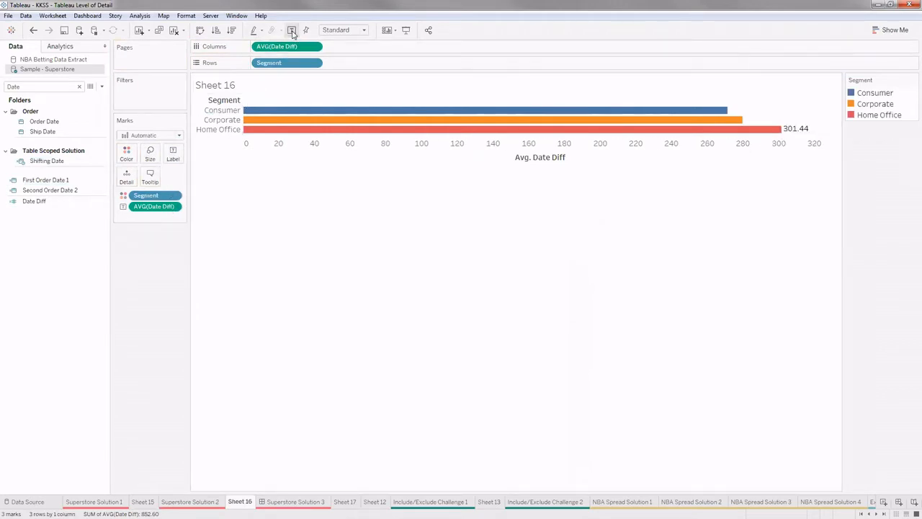
mouse_move(710, 116)
click(79, 87)
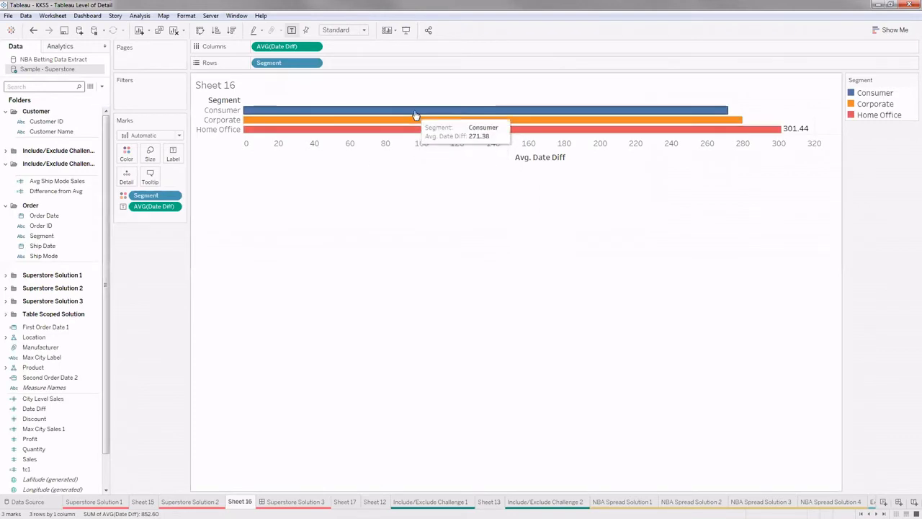
- Force the mark label to show on the Consumer bar and fit the chart to Entire View
right_click(417, 113)
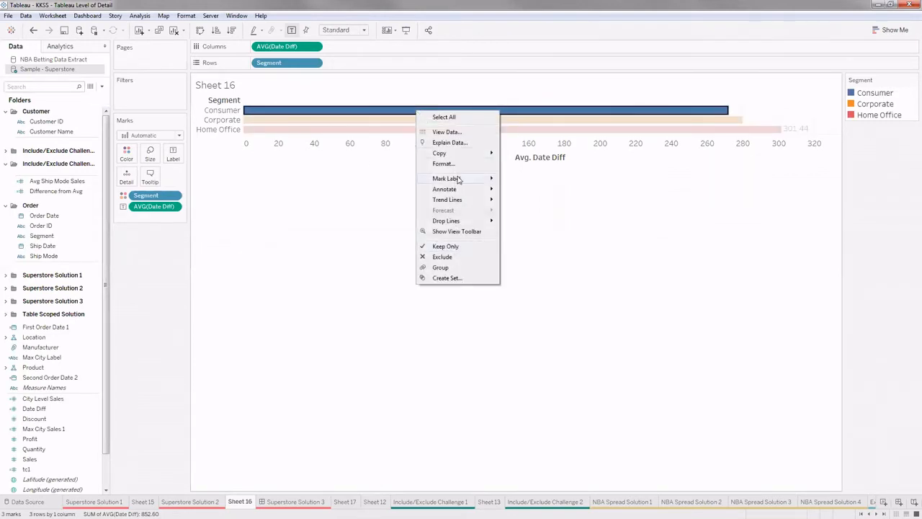
mouse_move(458, 179)
click(523, 196)
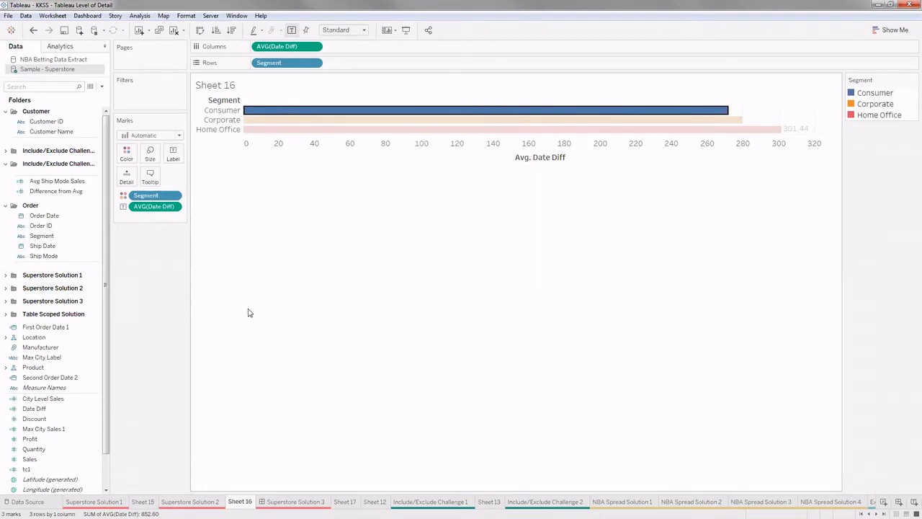
click(364, 30)
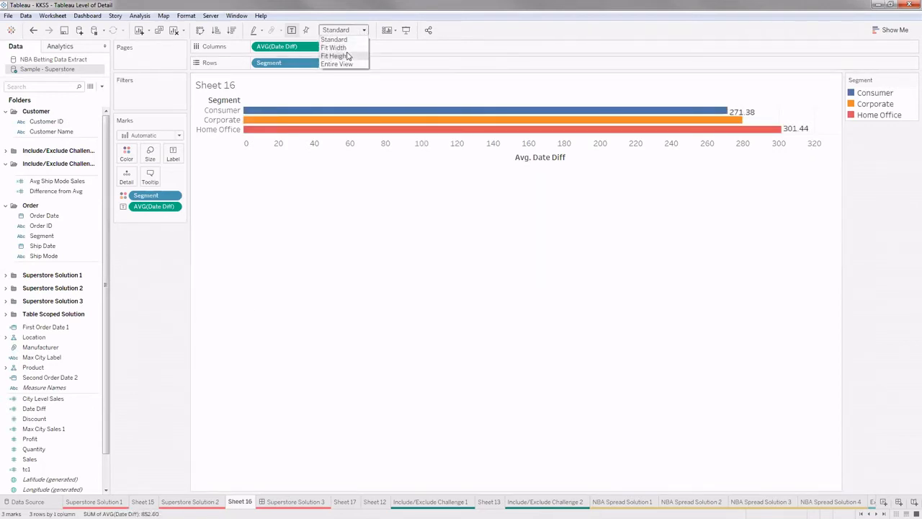
click(345, 64)
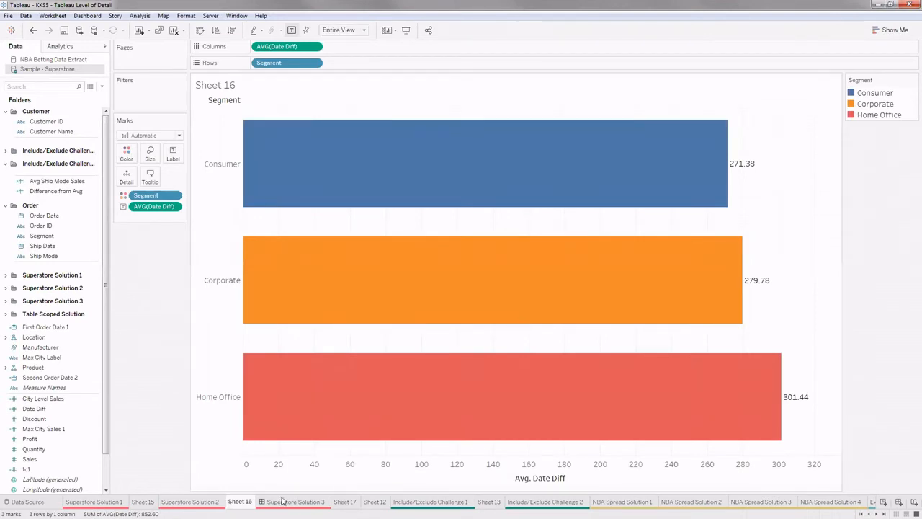
- Compare the chart with the Superstore Solution 2 sheet and return to Sheet 16
click(189, 501)
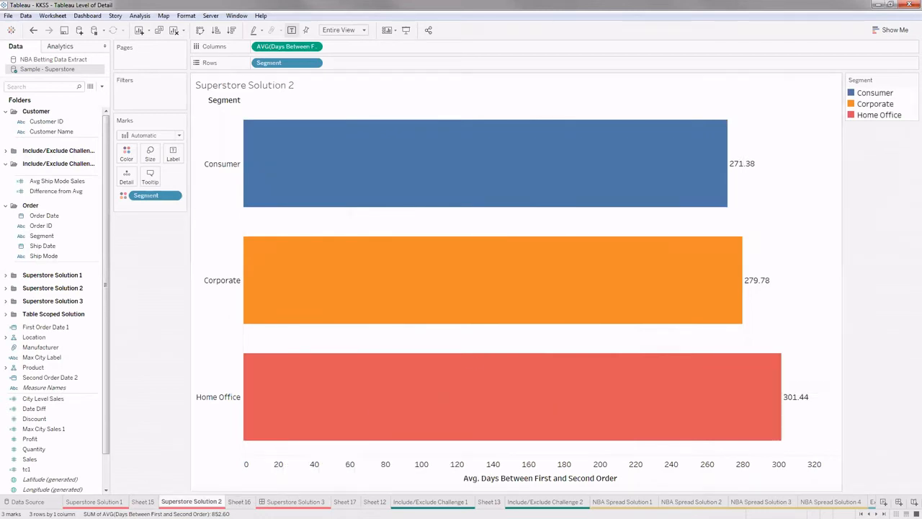
key(ctrl+Tab)
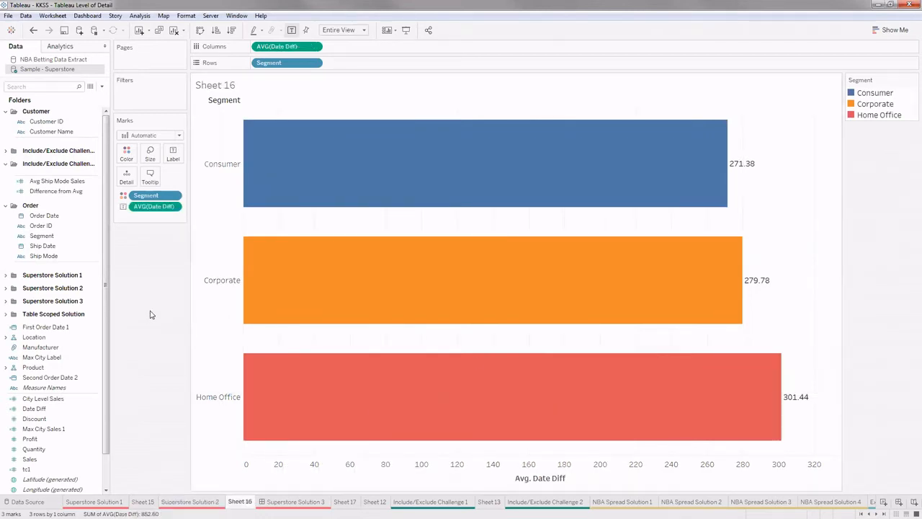
click(42, 357)
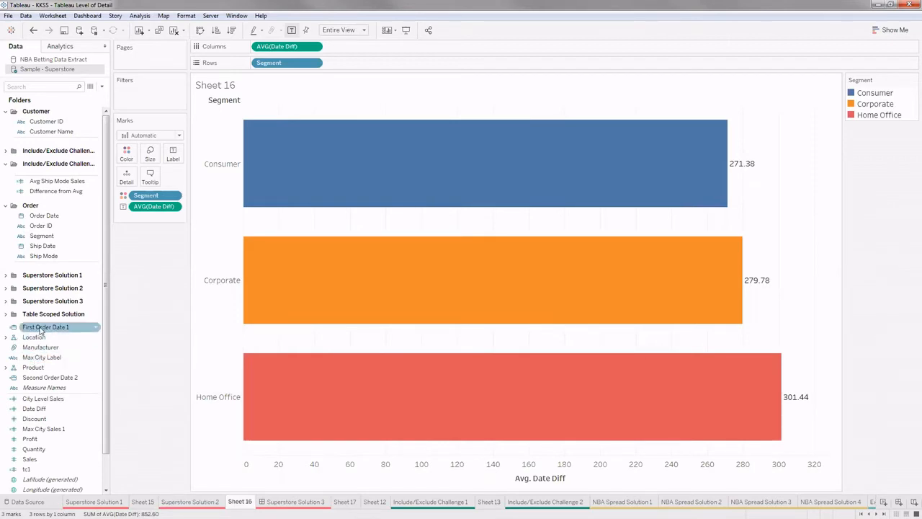
click(90, 338)
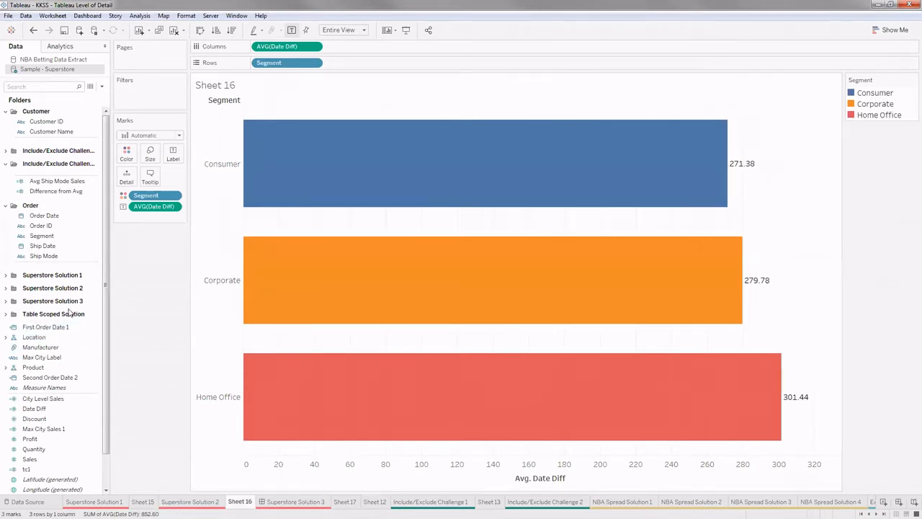
click(57, 339)
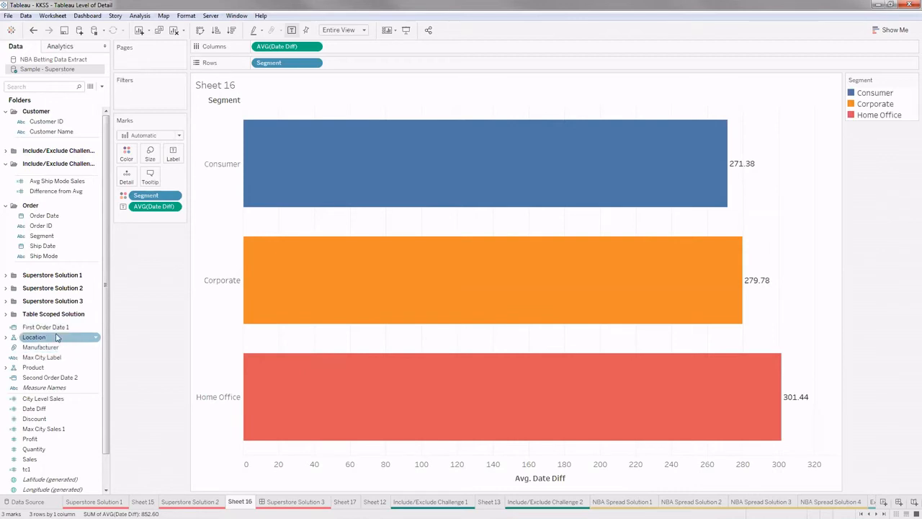
click(61, 329)
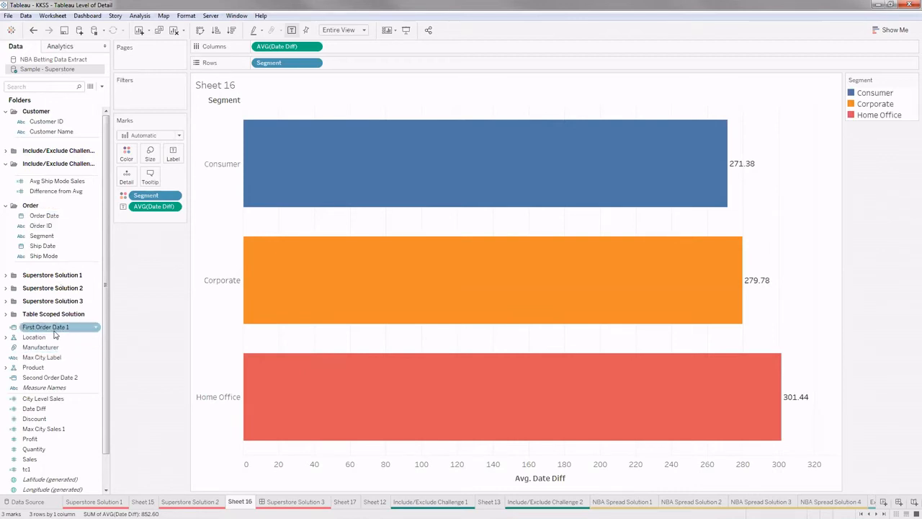
click(67, 336)
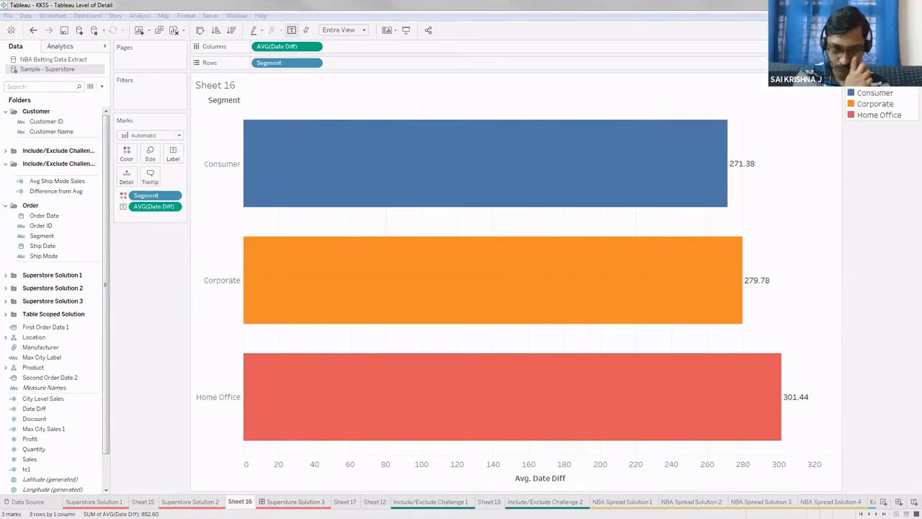
- Open the Superstore Solution 3 dashboard and select Wyoming, then California on the map to examine each state's sales over time
click(295, 501)
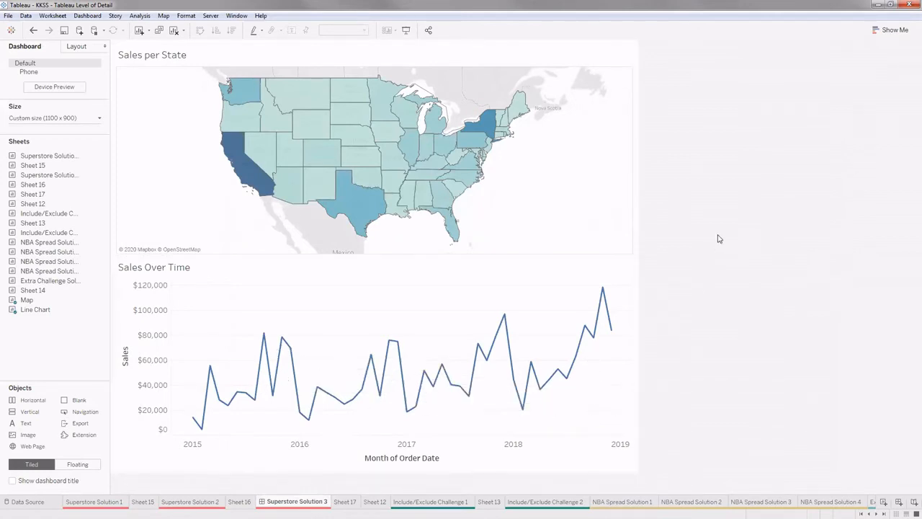
click(312, 135)
click(312, 134)
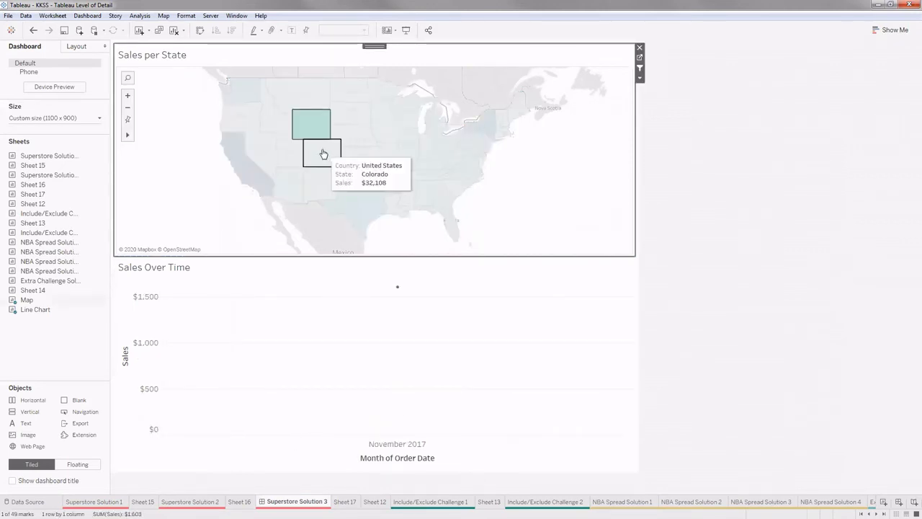
click(260, 183)
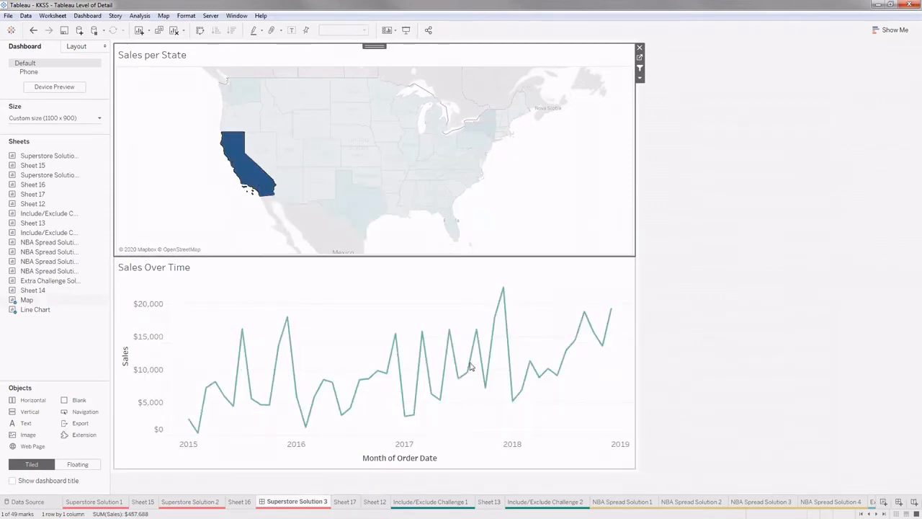
- Add Texas, New Mexico, Colorado and Utah to the California selection on the map to compare sales over time
ctrl+click(358, 208)
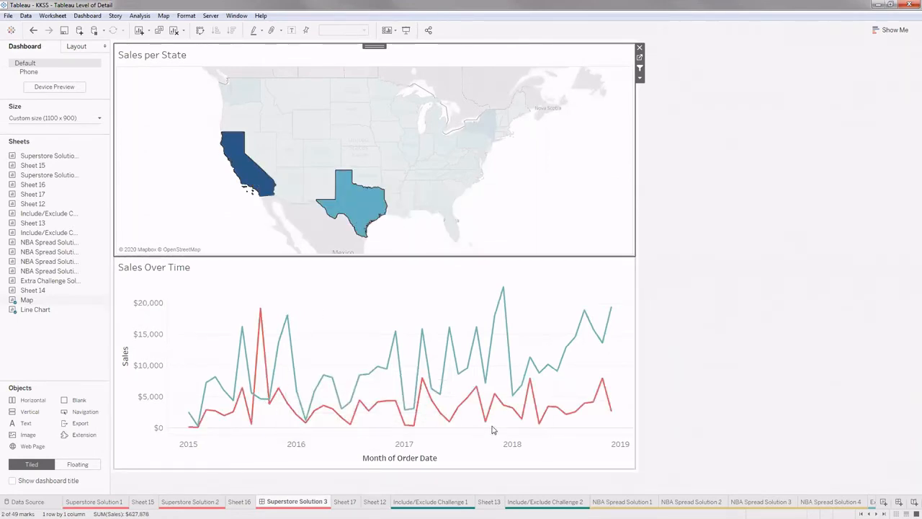
ctrl+click(321, 178)
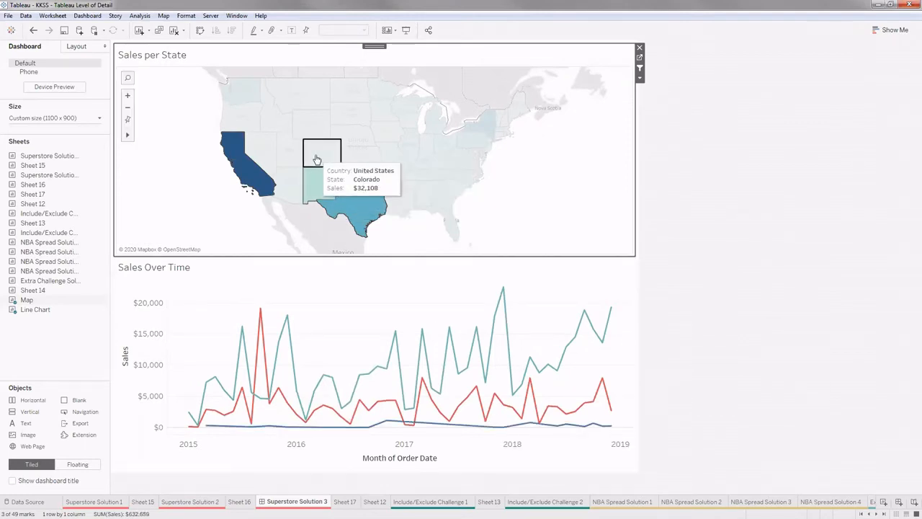
ctrl+click(316, 158)
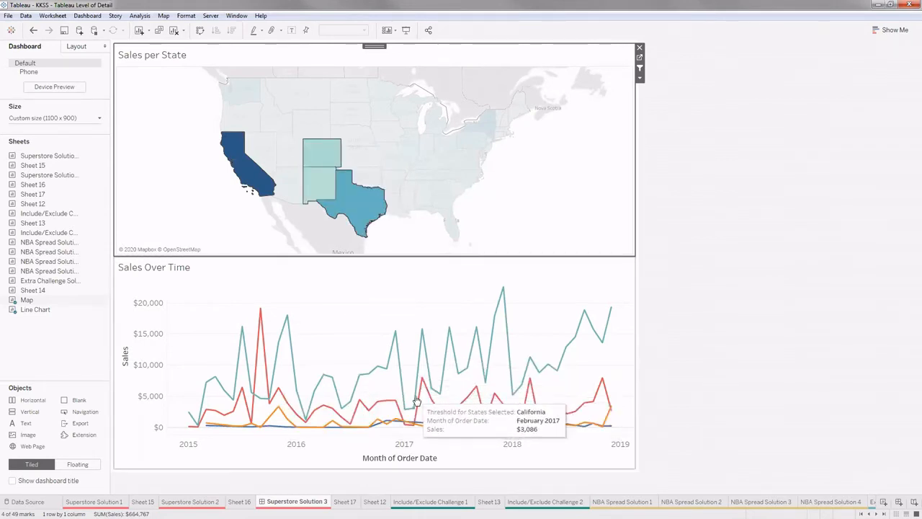
click(291, 159)
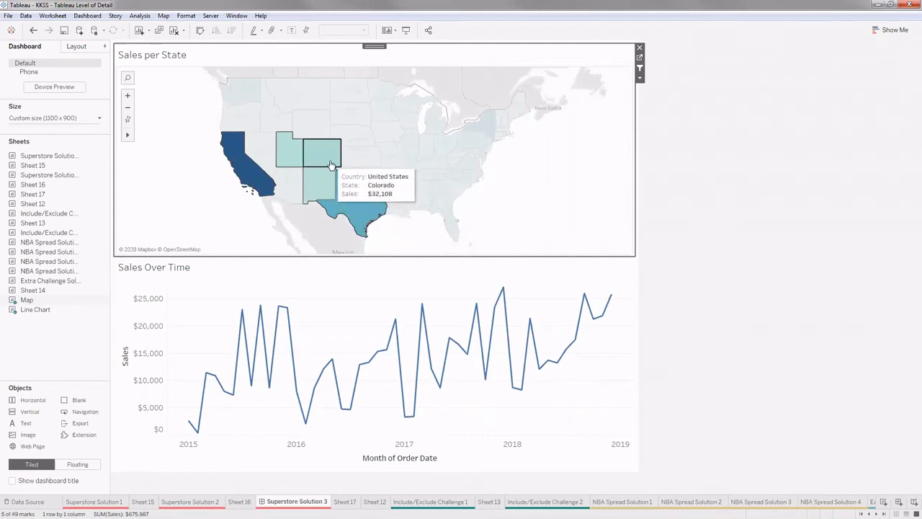
mouse_move(330, 165)
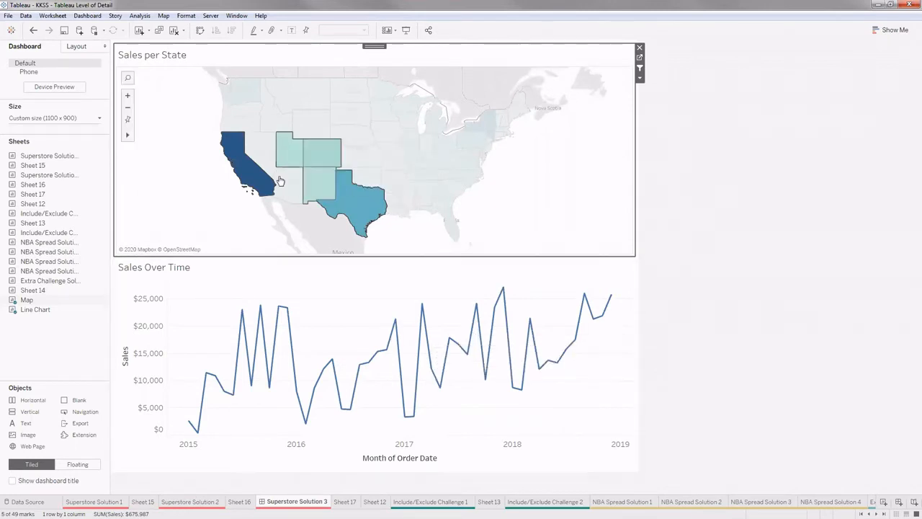
- Select only Colorado on the Sales per State map to view its sales, and clear the selection
click(739, 297)
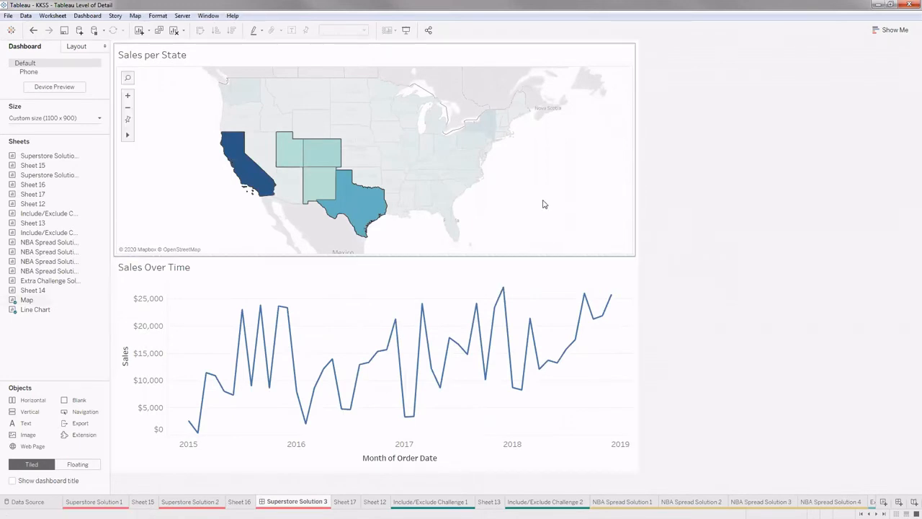
click(311, 162)
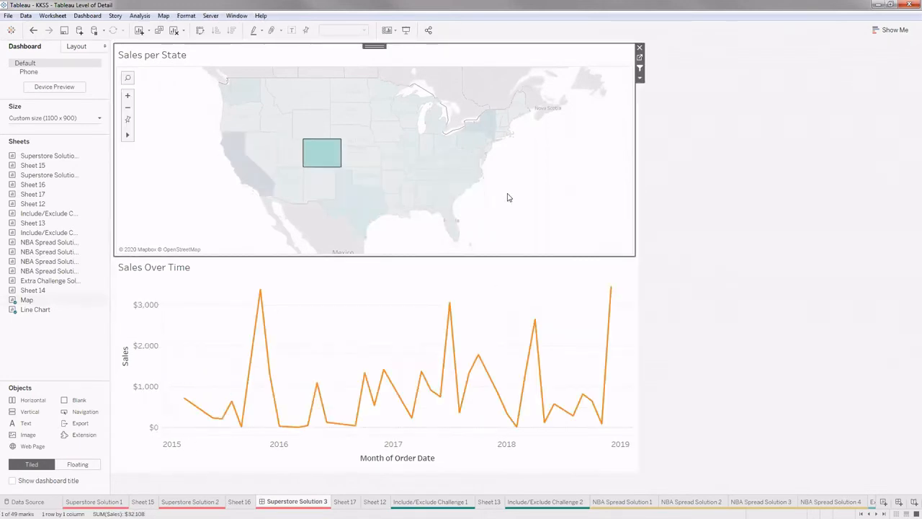
click(321, 157)
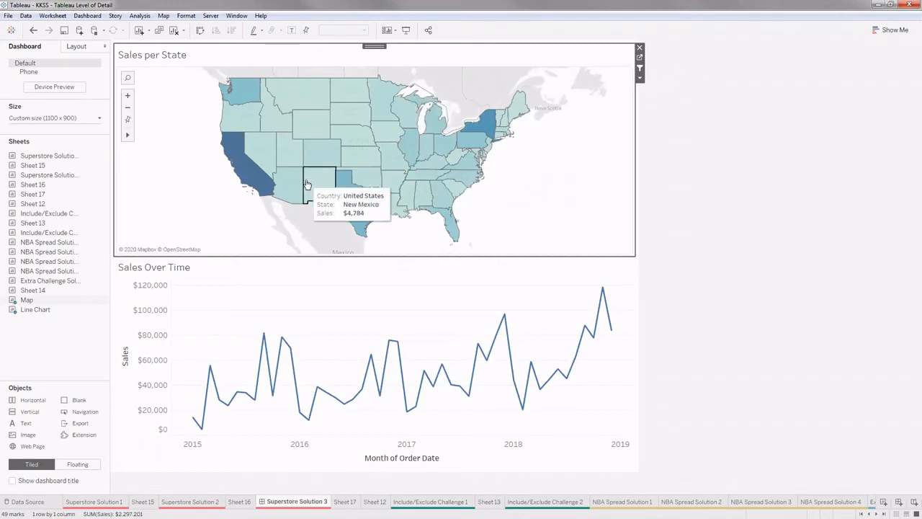
- Open the Sales Over Time chart's source sheet to view its setup, and return to the Superstore Solution 3 dashboard
click(322, 324)
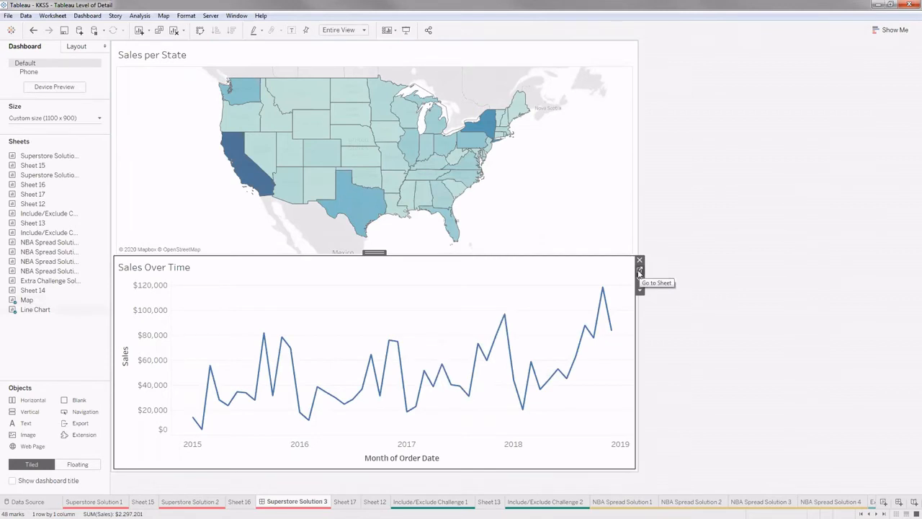
click(639, 272)
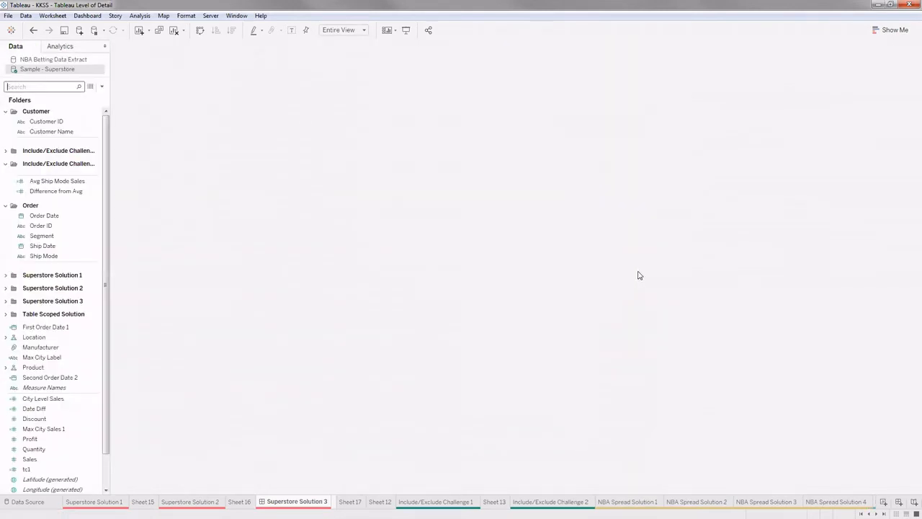
click(182, 310)
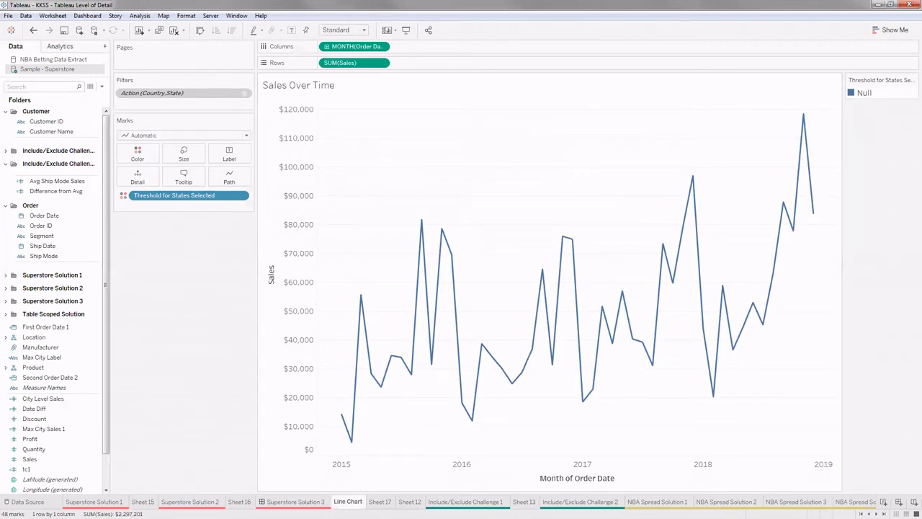
click(296, 501)
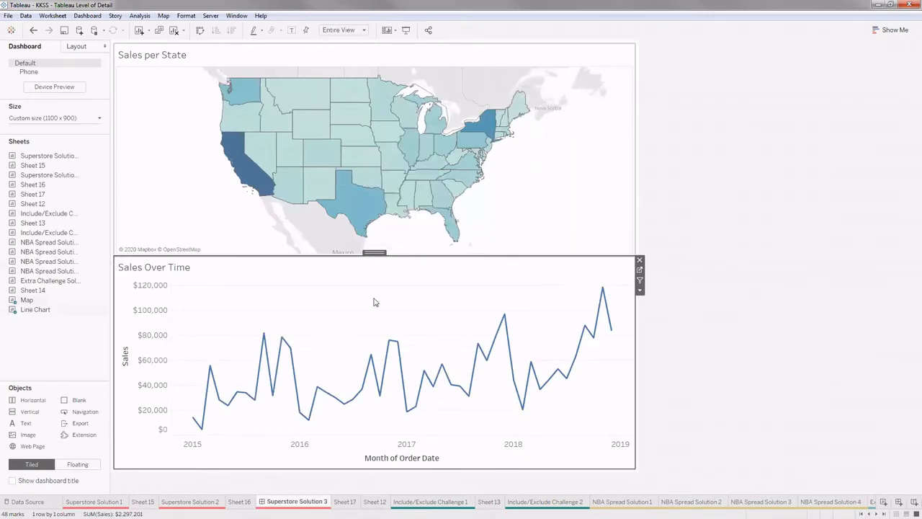
- Examine the dashboard's generated filter action and the action types that can be added, and close the Actions dialog
click(83, 16)
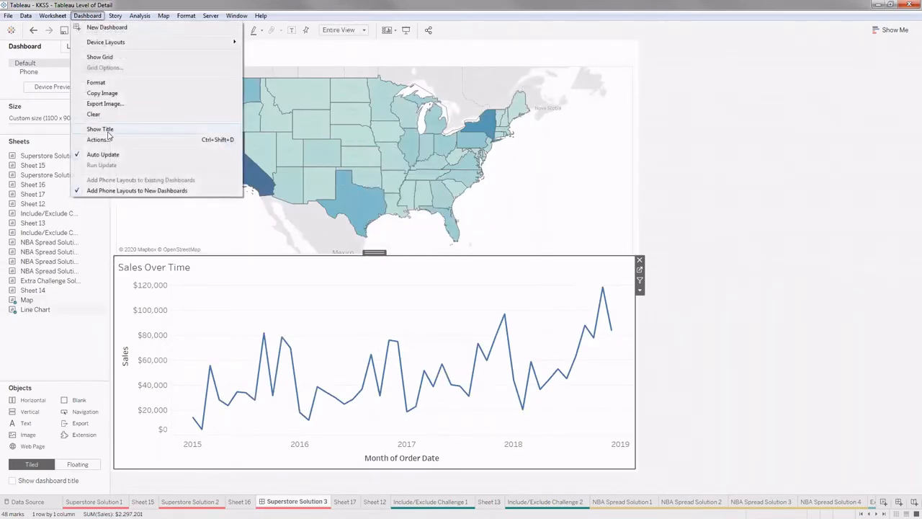
click(105, 137)
click(324, 208)
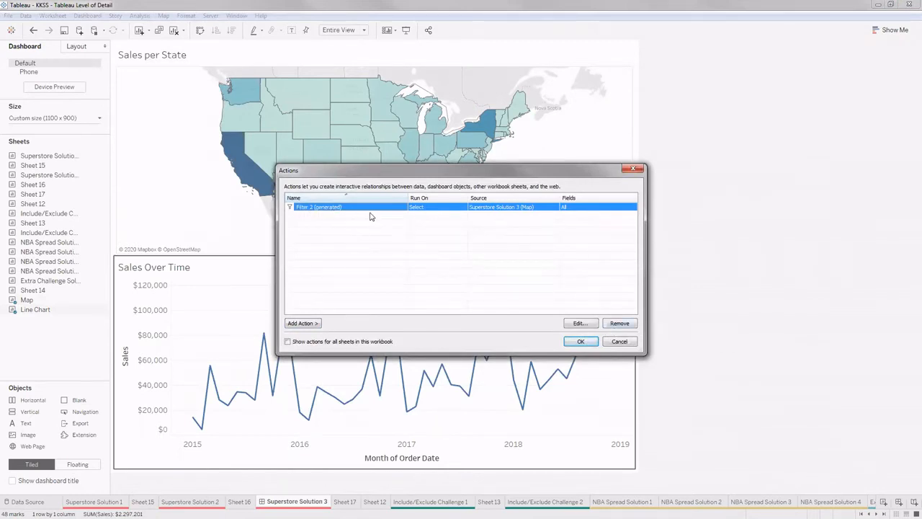
click(302, 323)
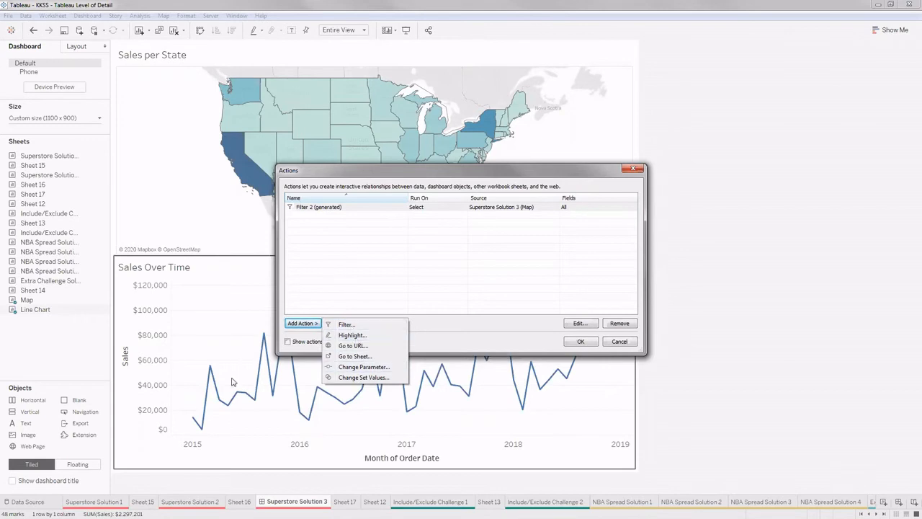
click(628, 171)
click(633, 170)
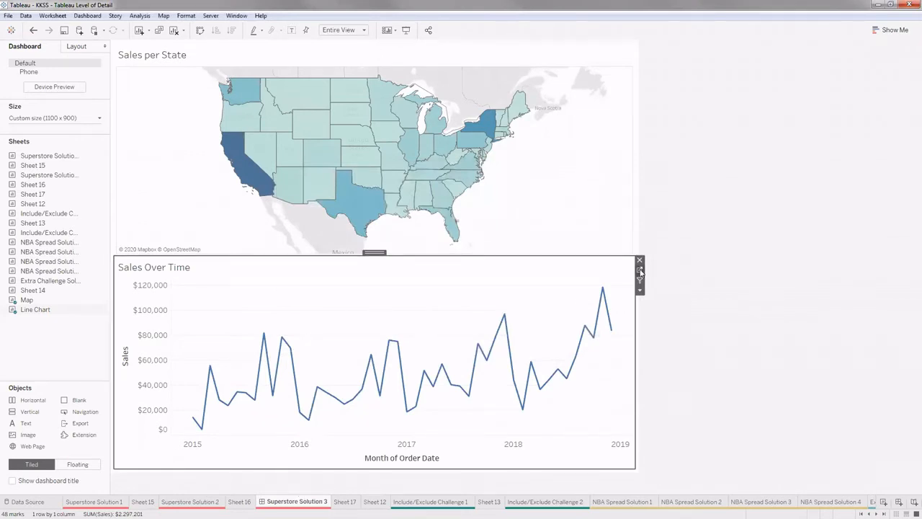
- On the Line Chart sheet, remove the Action (Country,State) filter from context and add it back to context
click(639, 272)
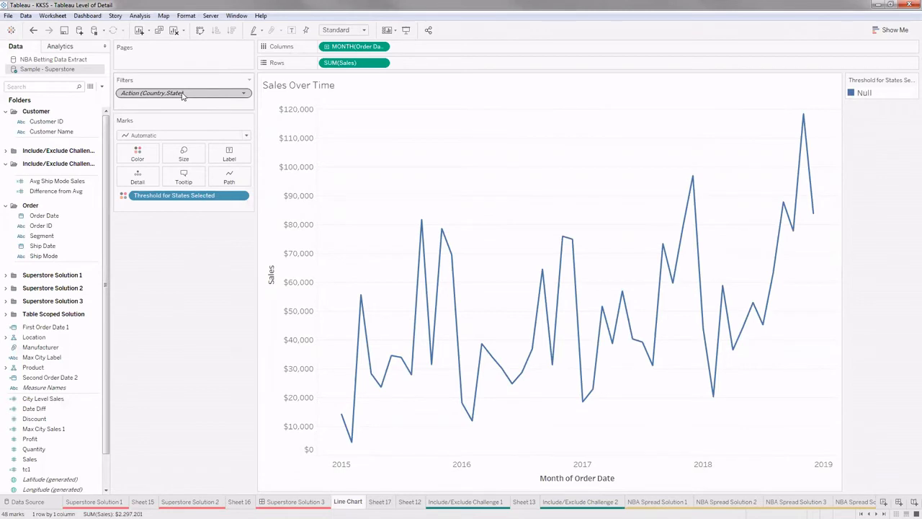
mouse_move(183, 97)
mouse_down()
mouse_move(79, 258)
mouse_move(72, 234)
mouse_move(180, 113)
mouse_move(132, 146)
mouse_move(140, 109)
mouse_move(178, 95)
mouse_up()
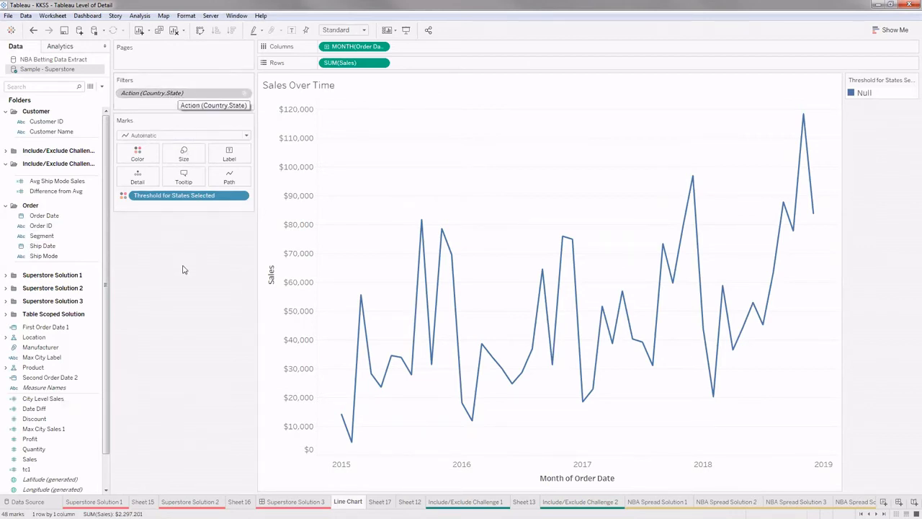
right_click(213, 95)
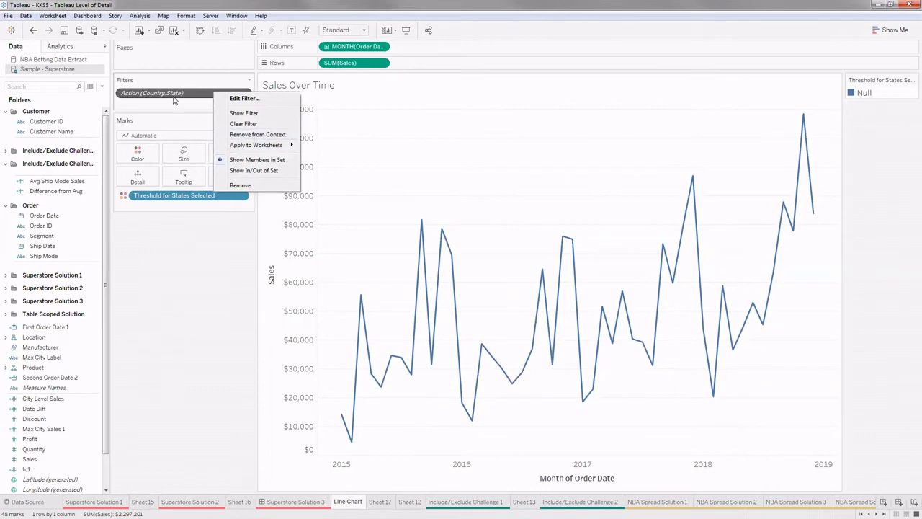
click(265, 135)
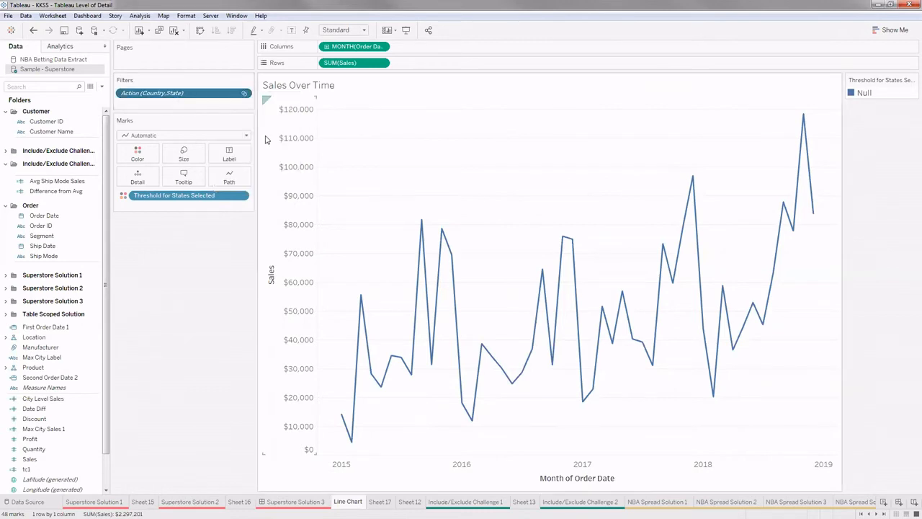
right_click(226, 98)
click(256, 139)
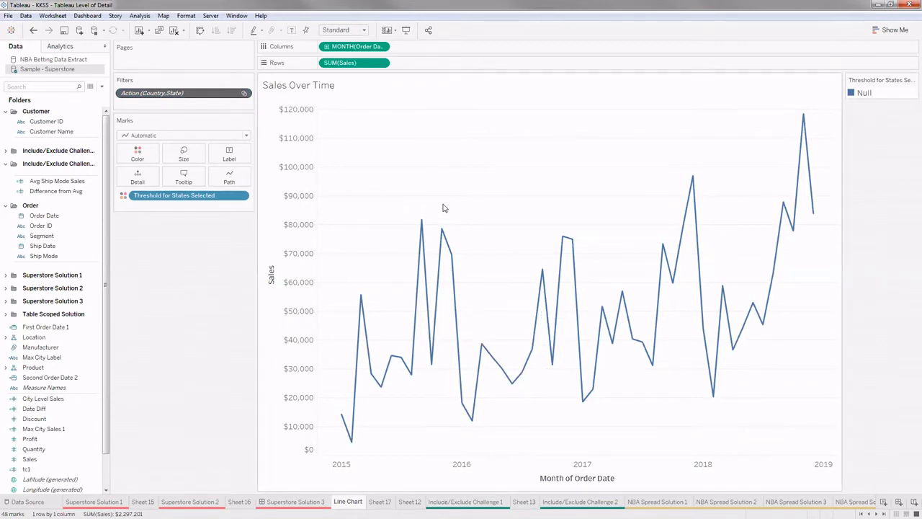
- Search the fields for "Thre" and open the Threshold for States Selected calculation with enlarged formula text
mouse_move(414, 272)
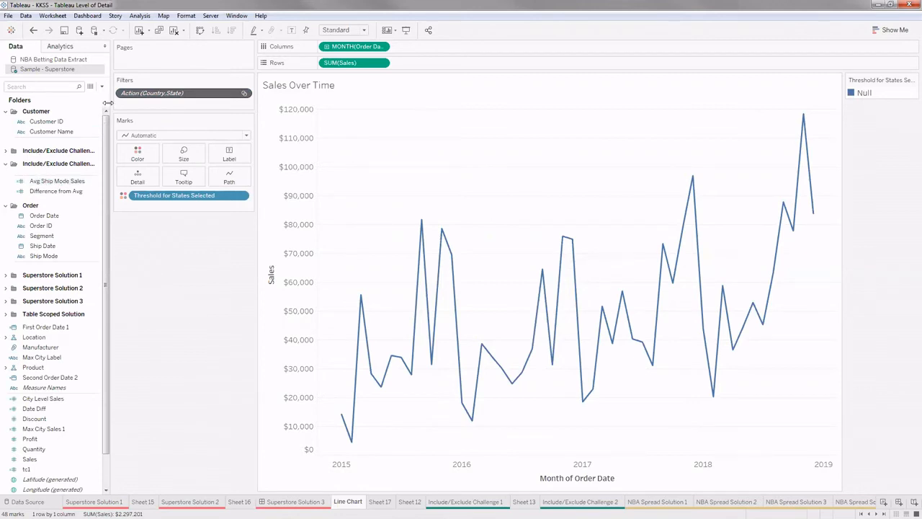
drag(114, 103, 137, 103)
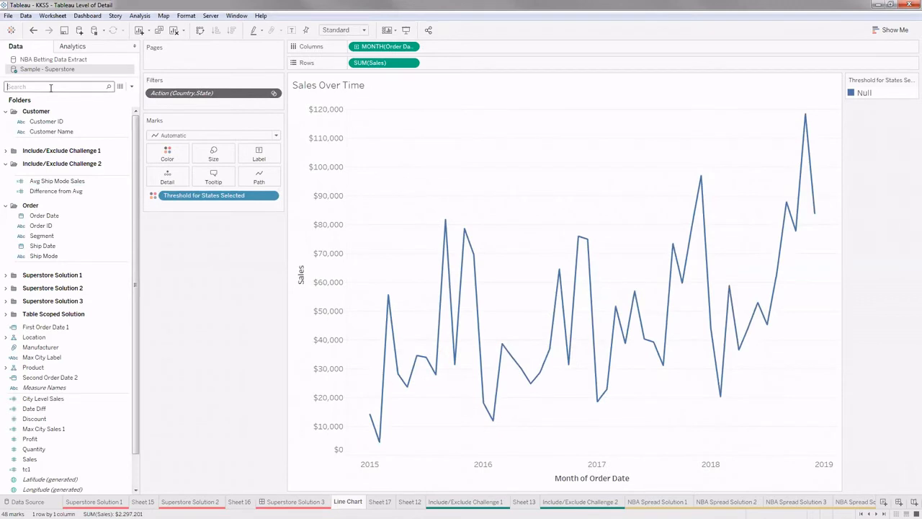
click(50, 87)
text(Thre)
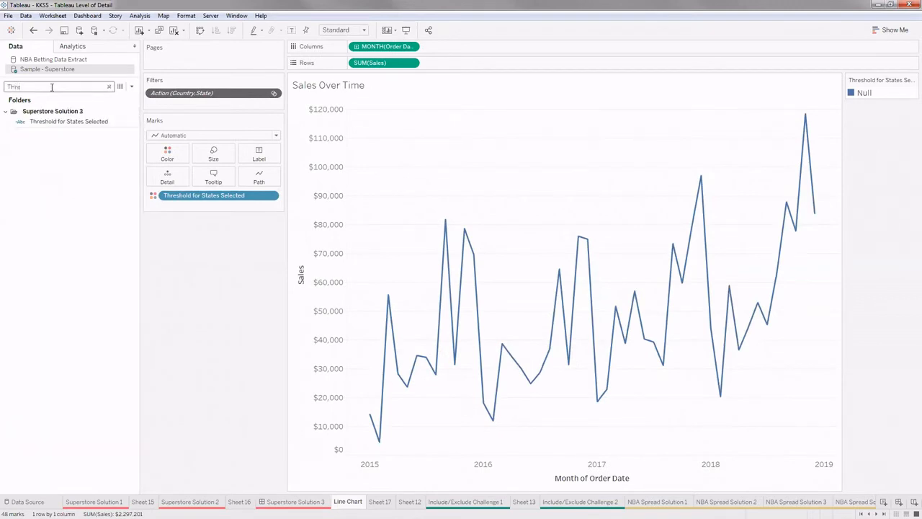
right_click(80, 123)
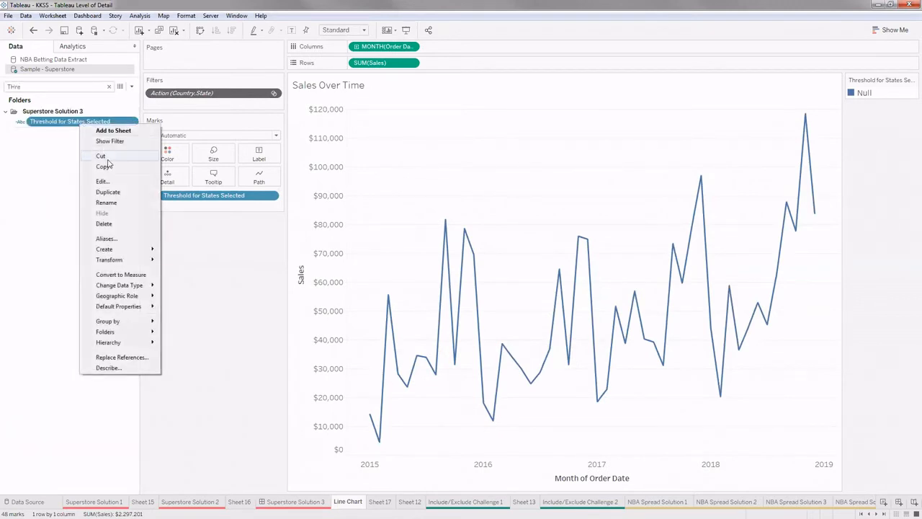
click(103, 180)
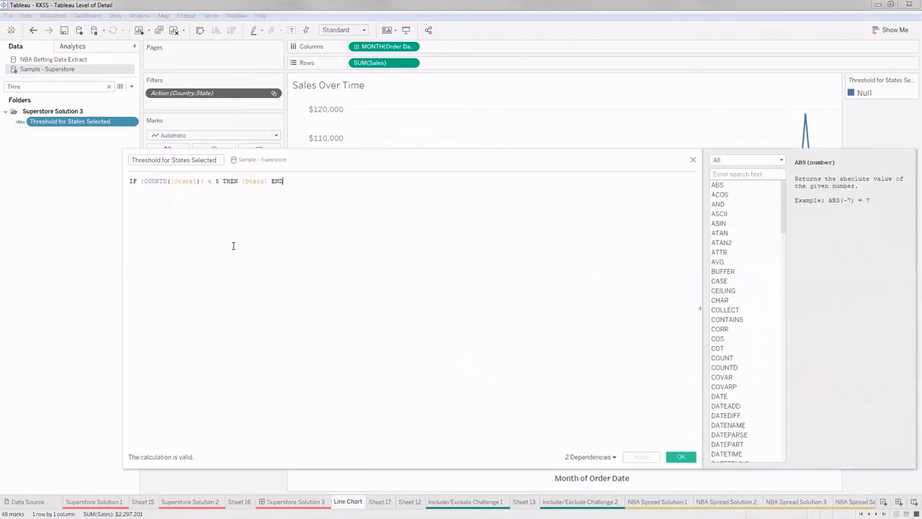
scroll(235, 252, up, 3)
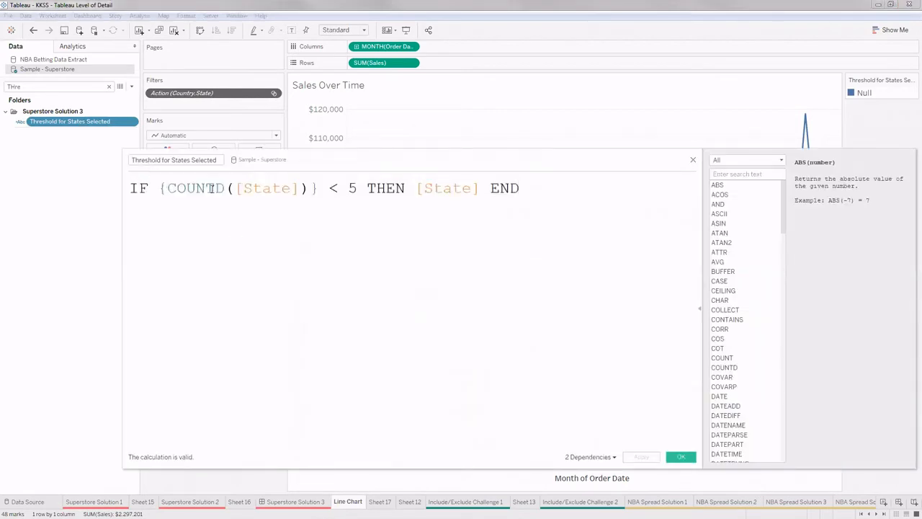
- Examine the {COUNTD([State])} expression and the threshold of 5 in the Threshold for States Selected formula
drag(161, 187, 315, 190)
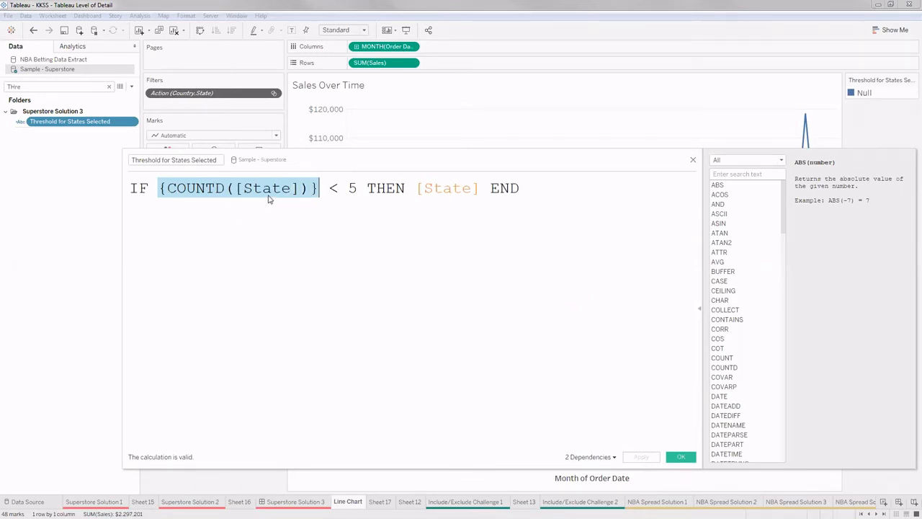
click(320, 190)
drag(319, 188, 159, 194)
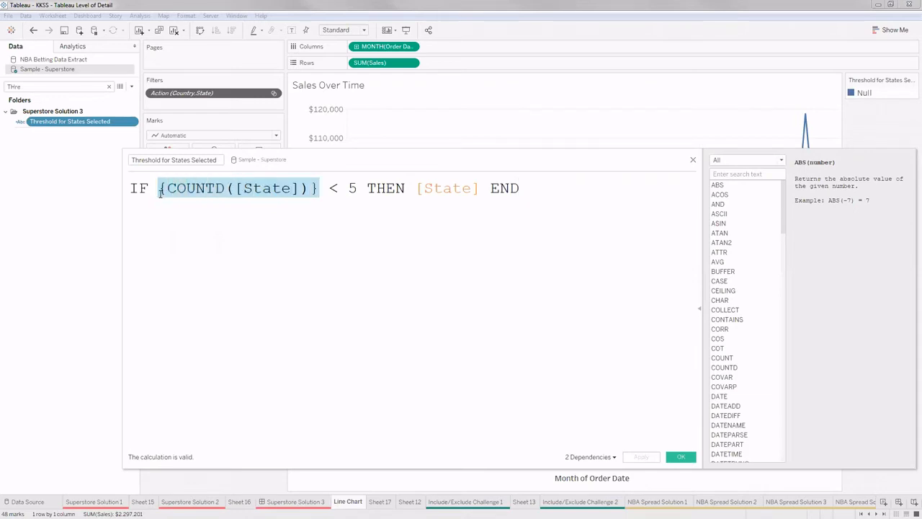
click(358, 191)
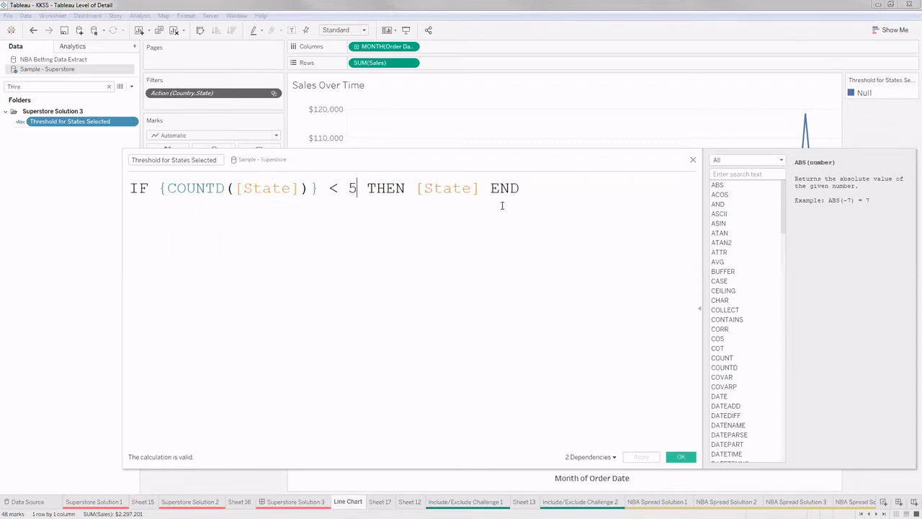
- Remove the Action (Country,State) filter from context beside the open calculation, and close the calculation without changes
drag(488, 160, 517, 236)
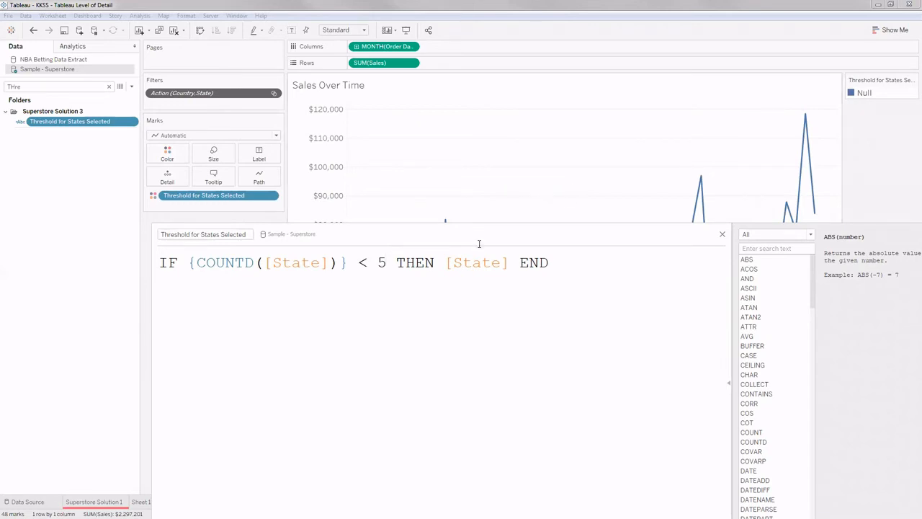
right_click(257, 96)
click(208, 96)
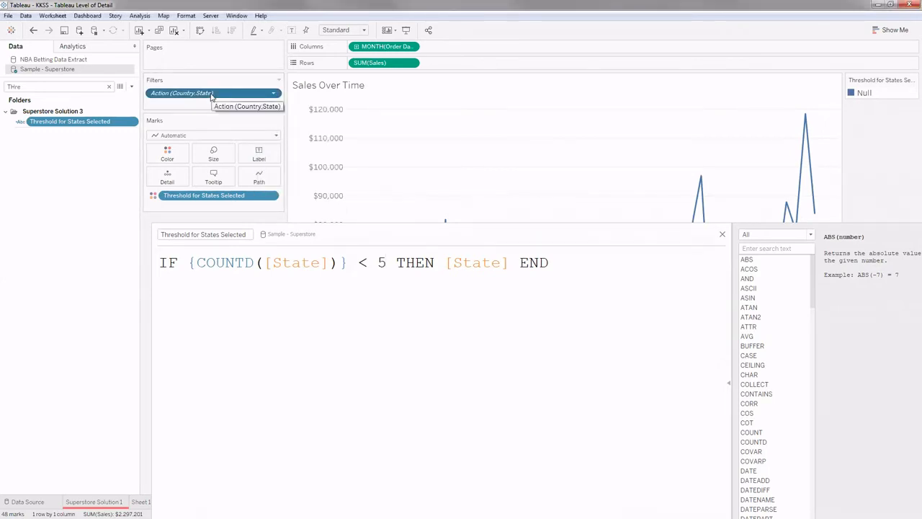
click(721, 236)
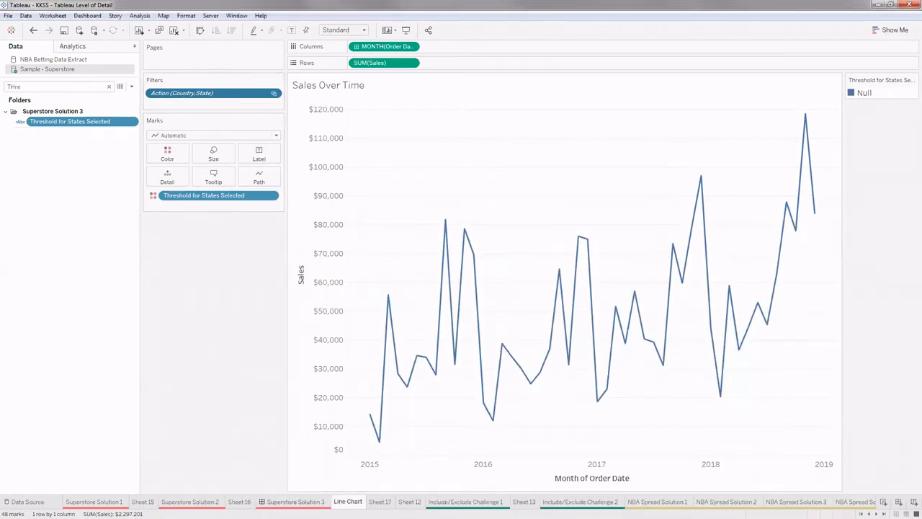
- On the Superstore Solution 3 dashboard, test the unfiltered-context line chart with Colorado plus New Mexico, and Utah, Wyoming and South Dakota individually
click(298, 501)
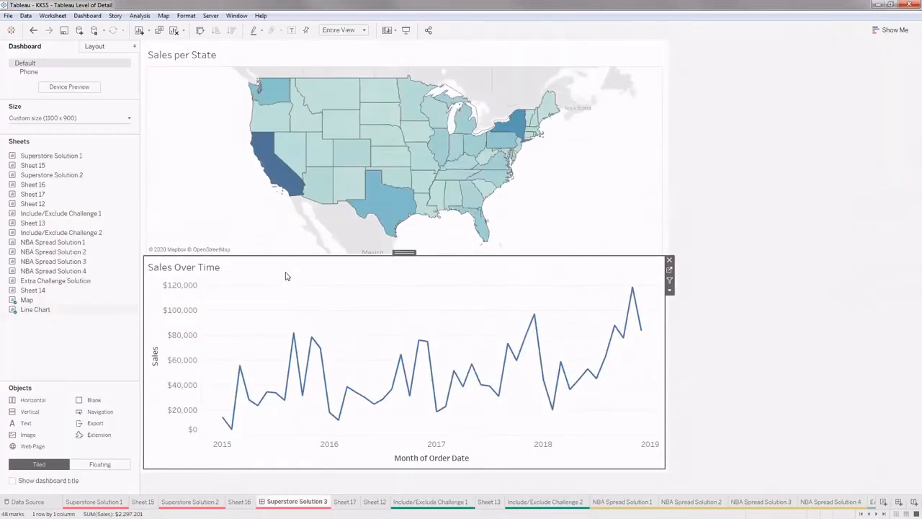
click(358, 157)
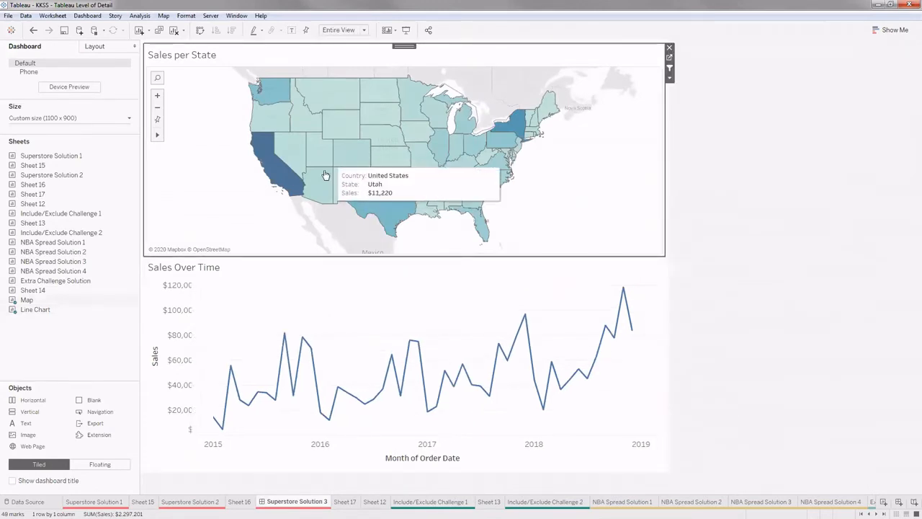
click(356, 160)
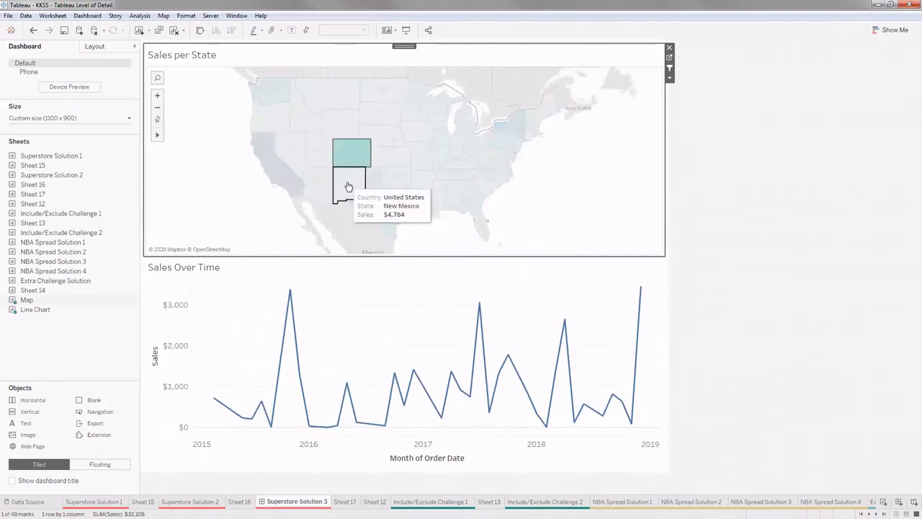
ctrl+click(348, 187)
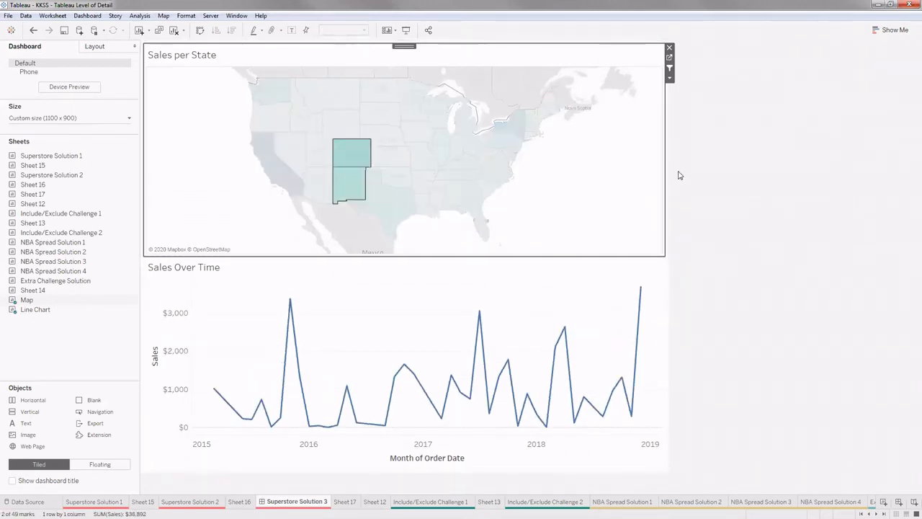
click(324, 151)
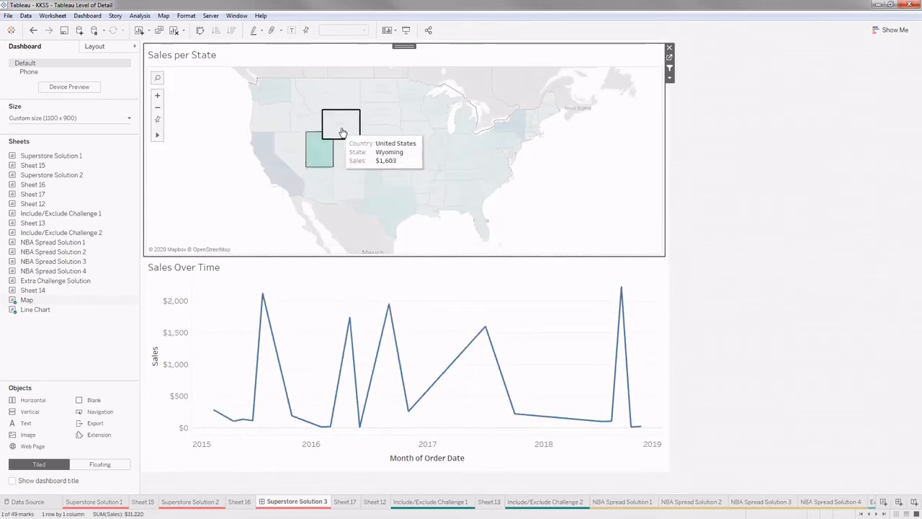
click(341, 129)
click(381, 117)
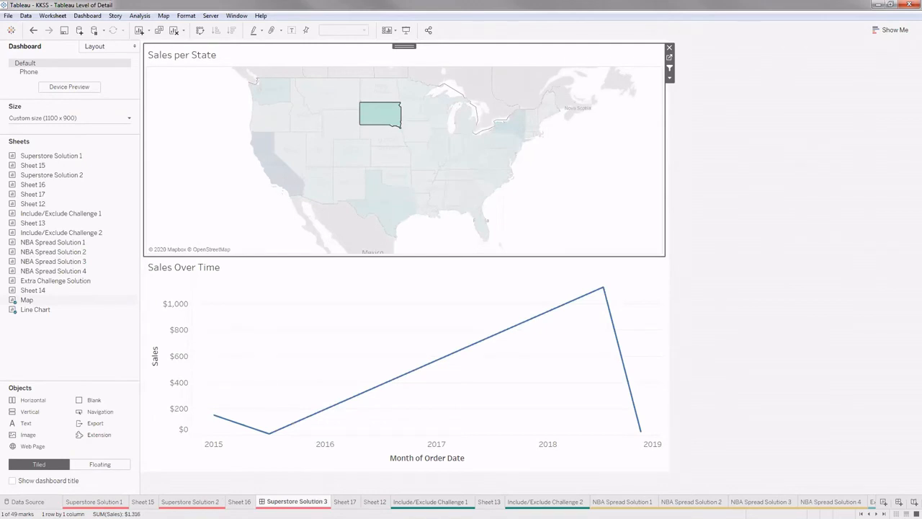
- On Sheet 17, open the Threshold for States Selected calculation, review its {COUNTD([State])} expression, and close it without changes
click(345, 501)
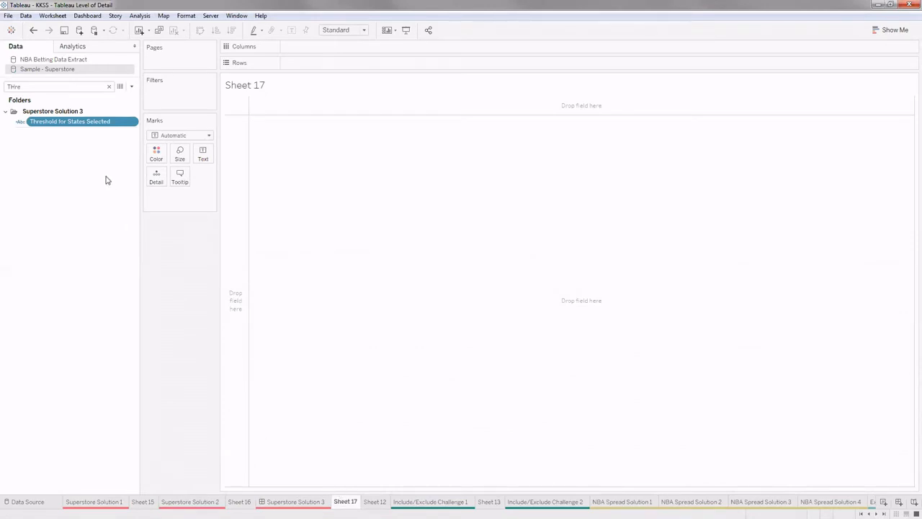
right_click(70, 121)
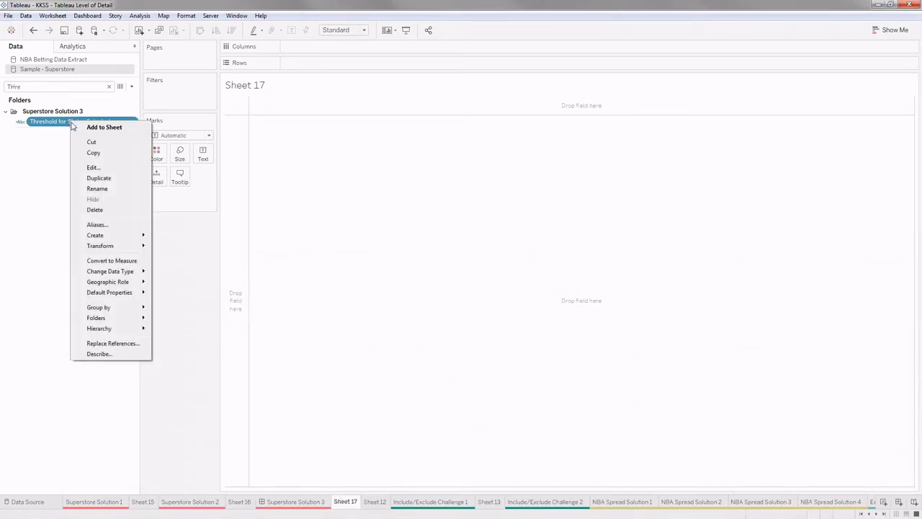
click(93, 168)
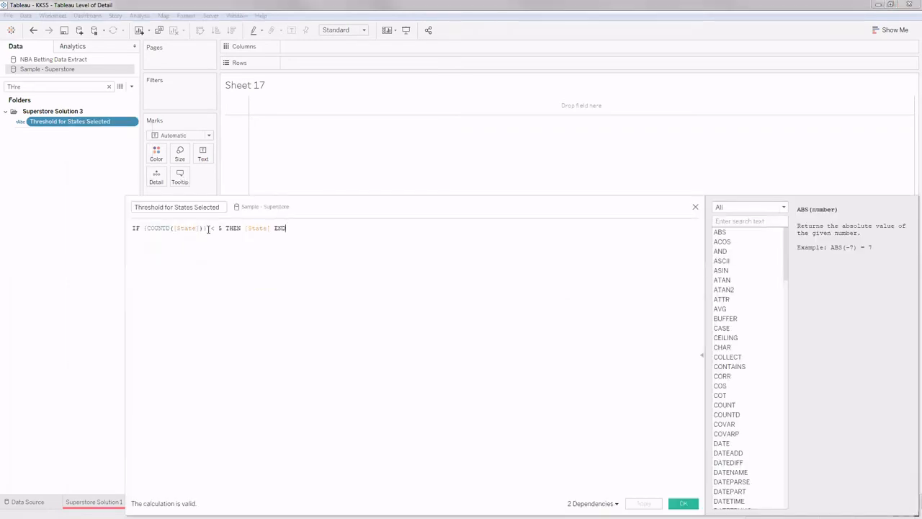
drag(207, 228, 143, 229)
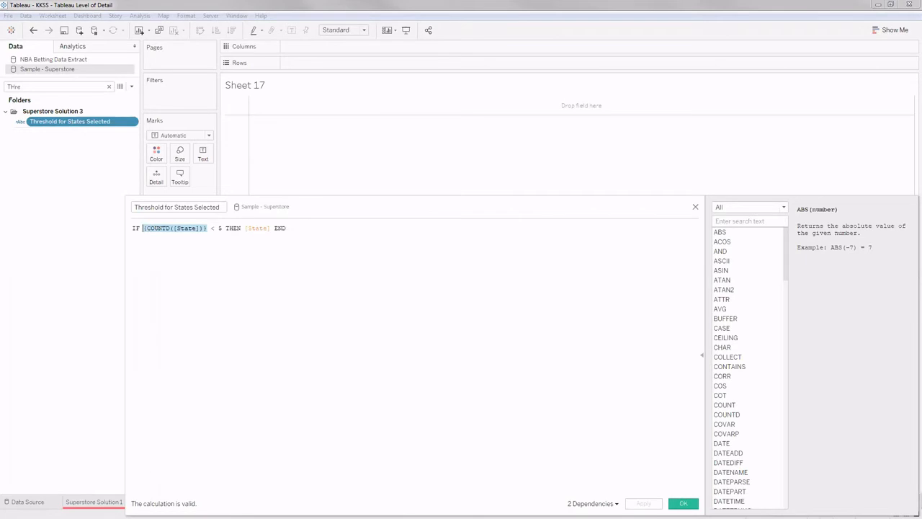
click(683, 503)
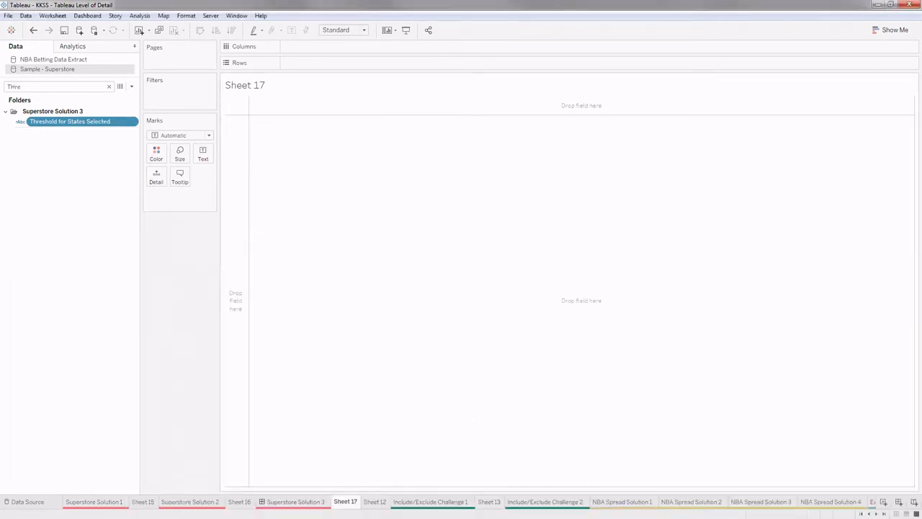
- Go from the dashboard's Sales Over Time view to its Line Chart sheet and add the Action (Country,State) filter to context
click(295, 502)
click(475, 261)
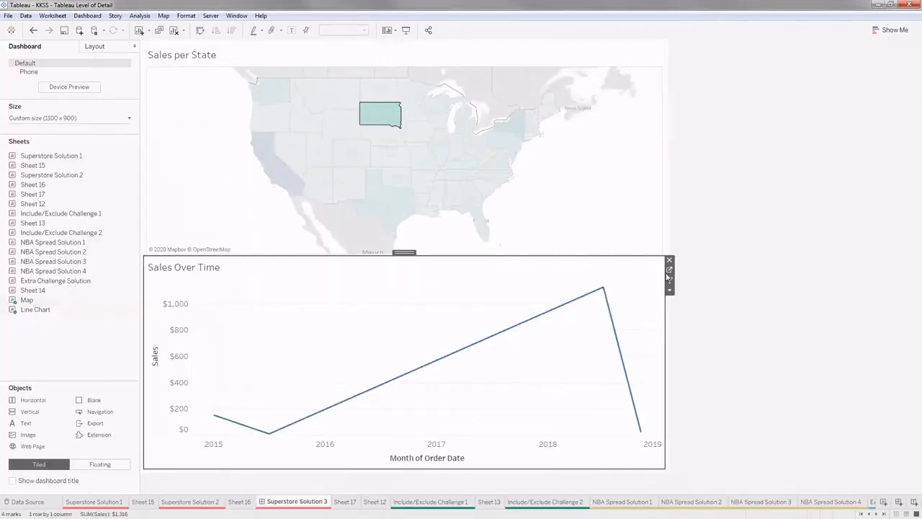
click(670, 270)
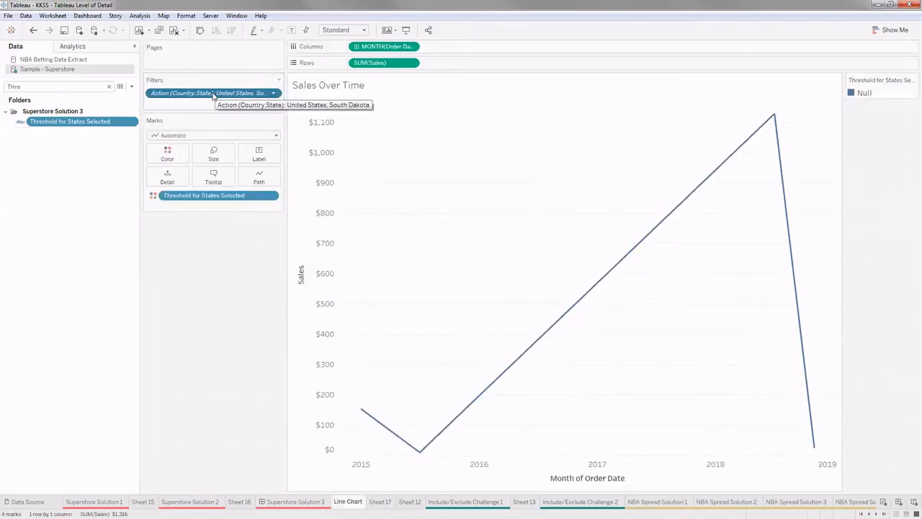
right_click(214, 94)
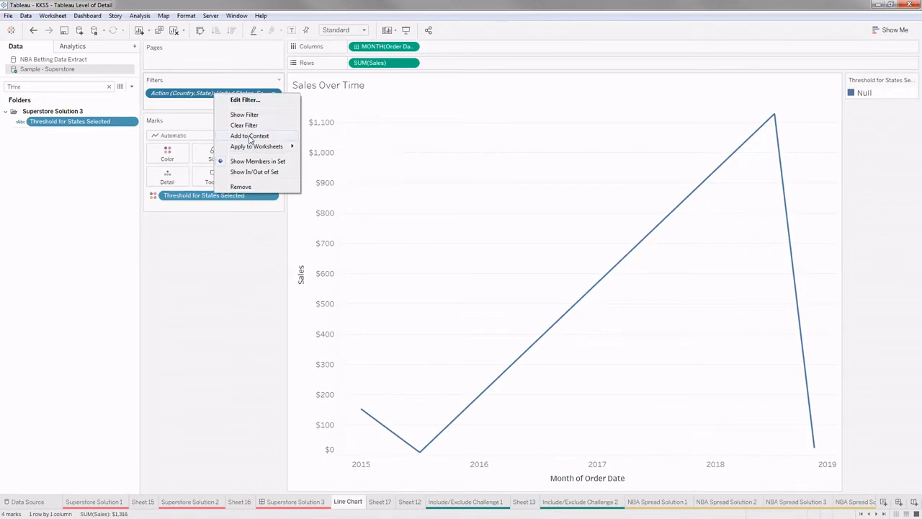
click(249, 136)
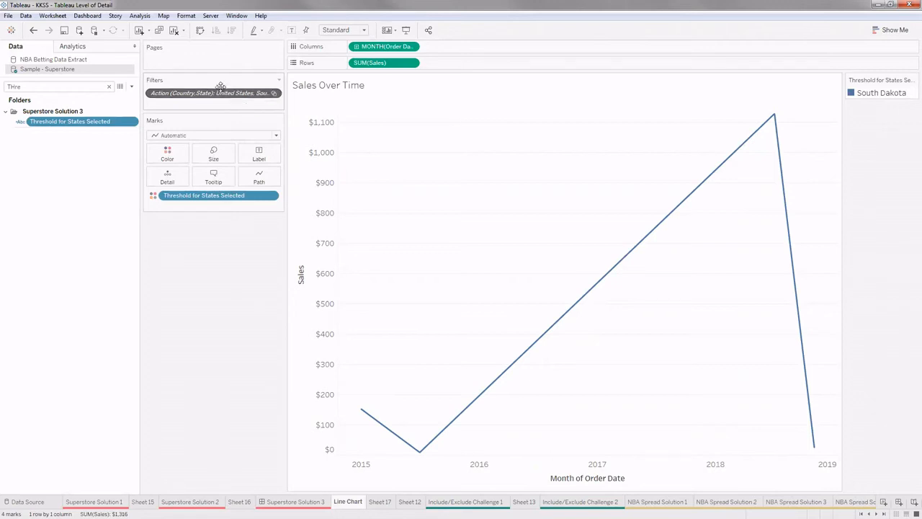
- Reopen the Threshold for States Selected calculation beside the context filter, examine how it counts distinct states, and close it unchanged
right_click(98, 125)
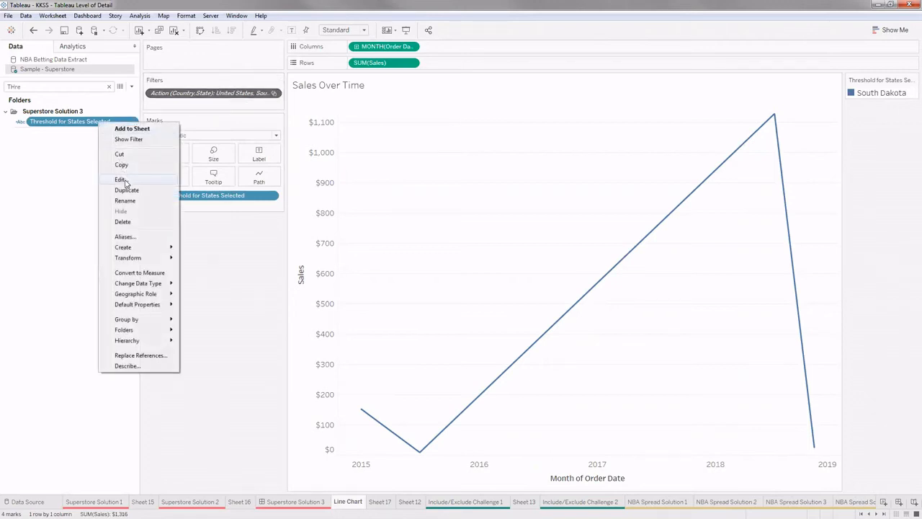
click(125, 180)
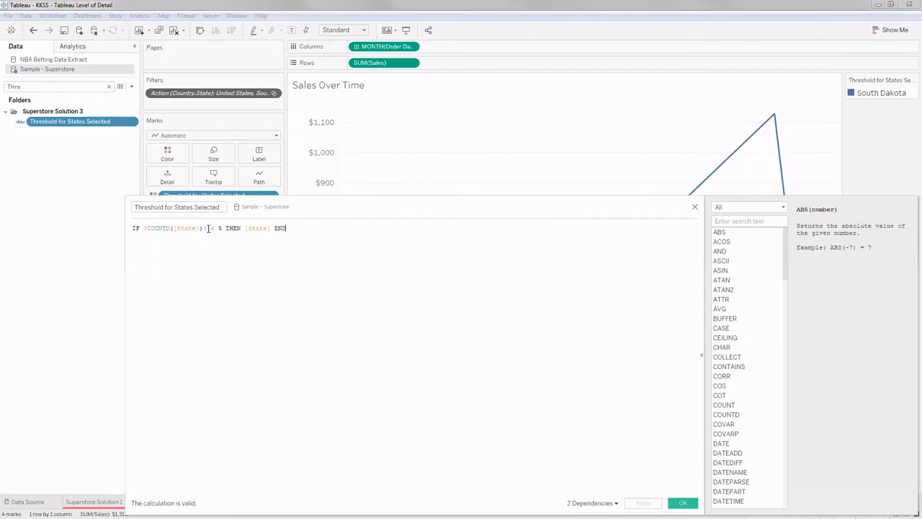
drag(208, 227, 145, 228)
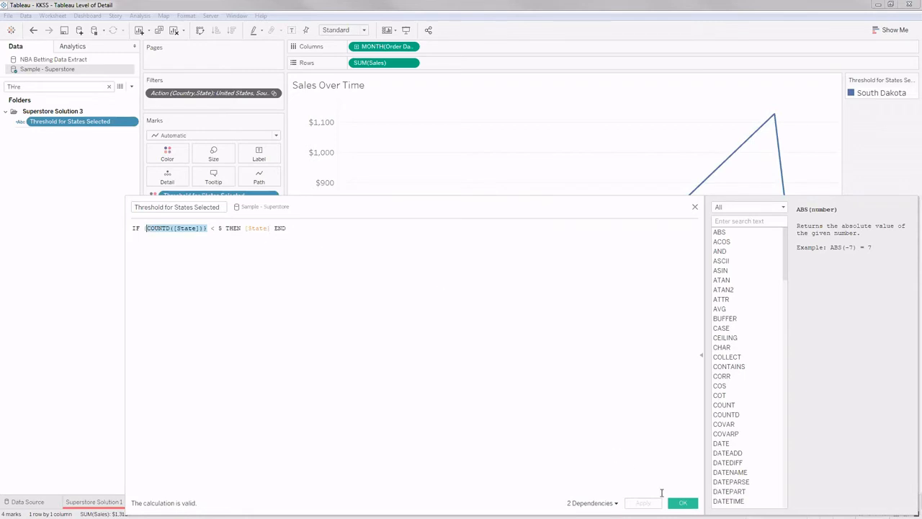
click(683, 502)
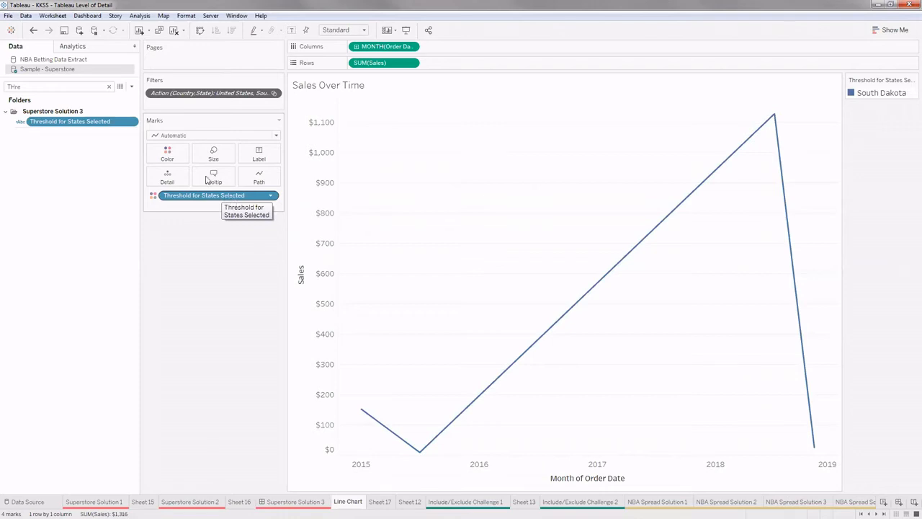
- On the Superstore Solution 3 map, clear the South Dakota selection and cumulatively select Texas, New Mexico, Colorado, Nebraska and South Dakota
click(322, 501)
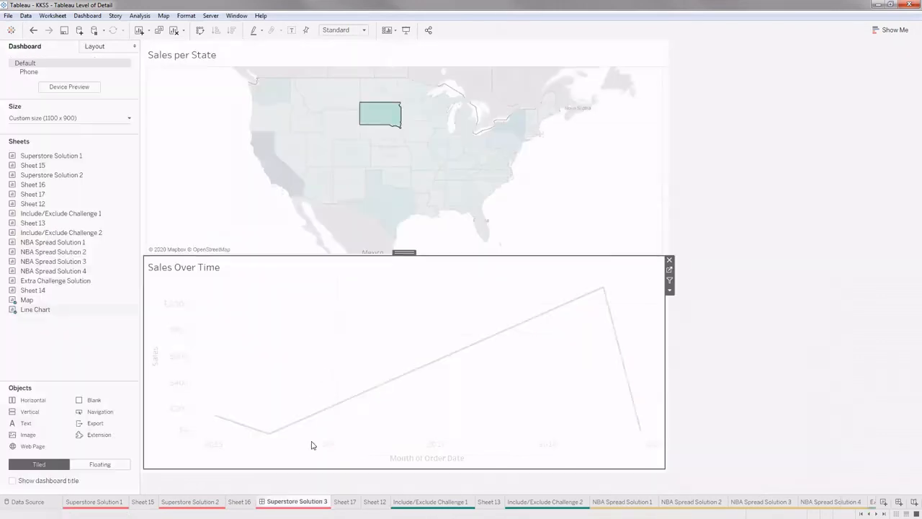
click(379, 123)
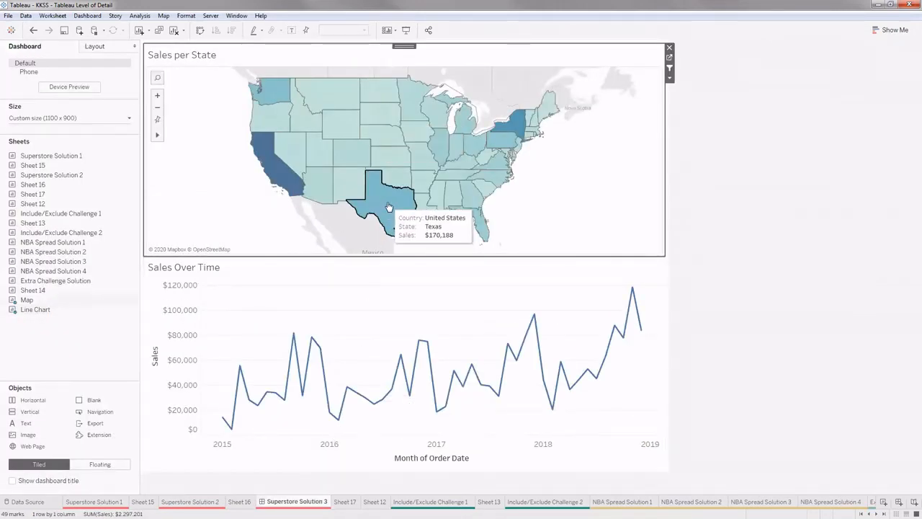
click(388, 210)
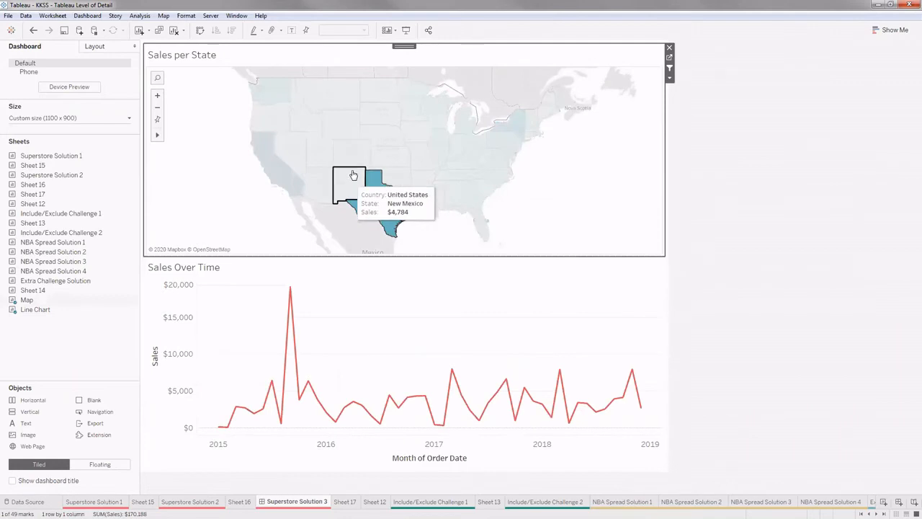
ctrl+click(348, 180)
ctrl+click(357, 155)
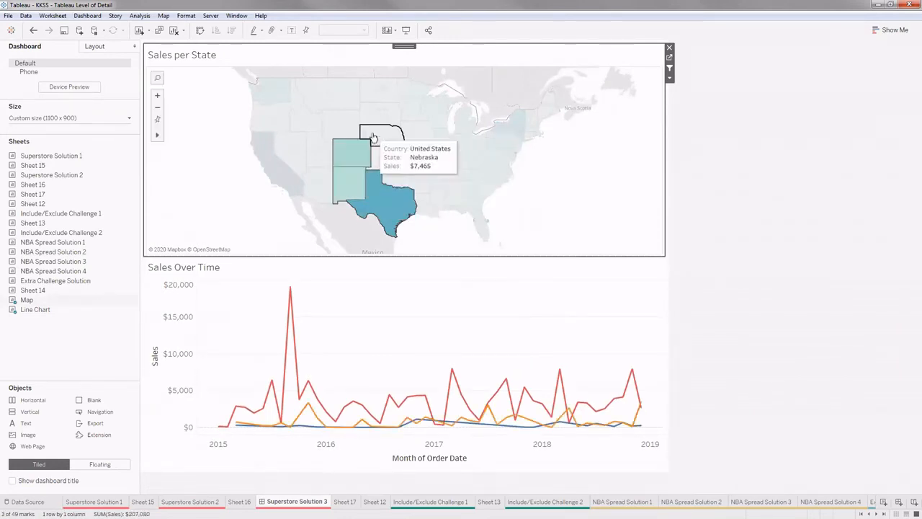
ctrl+click(373, 128)
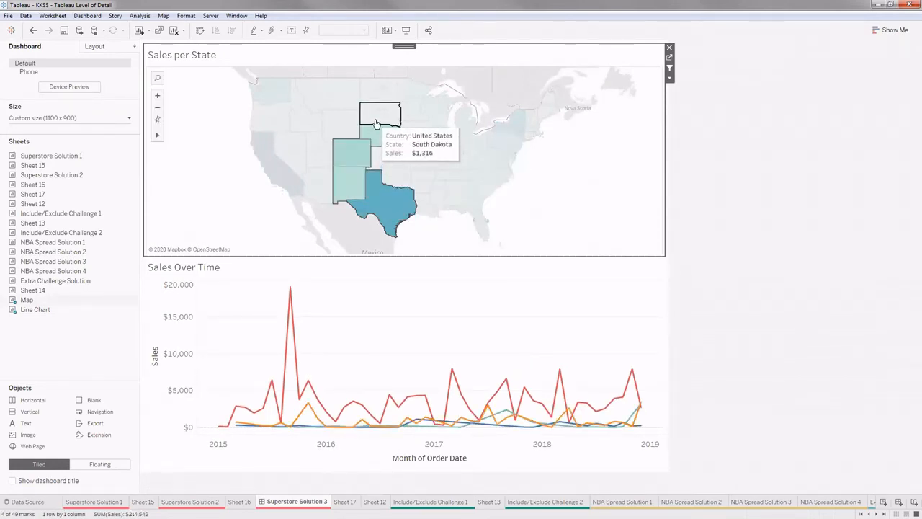
ctrl+click(376, 115)
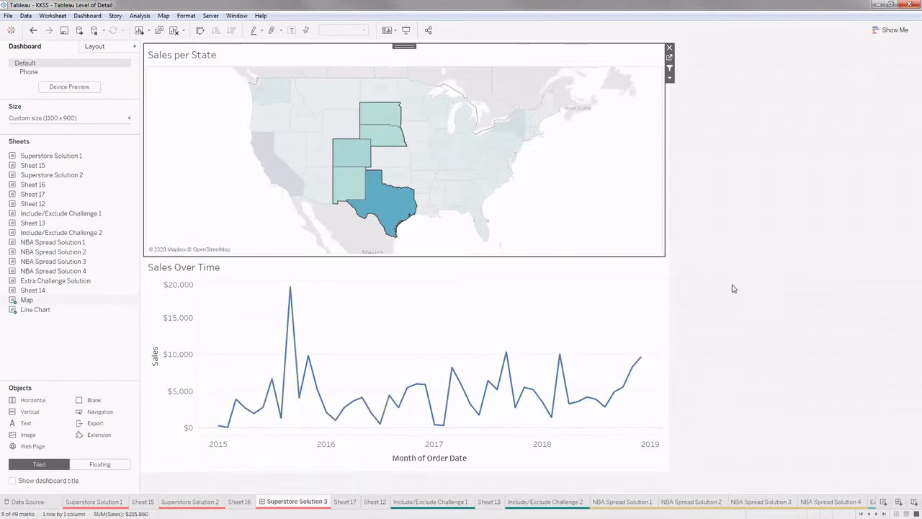
click(728, 289)
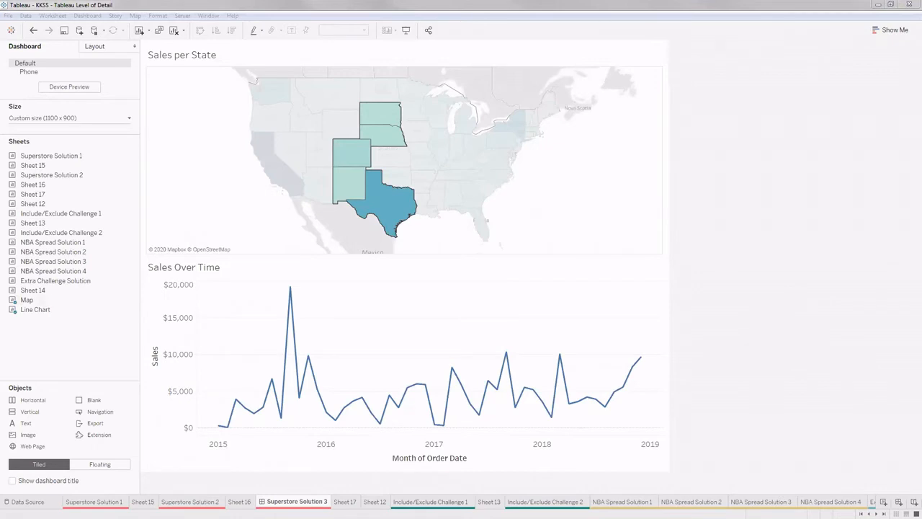
- Show Include/Exclude Challenge 1, switch to the Acrobat Reader slides, and read the first challenge problem on monthly sales versus average using Exclude
click(430, 501)
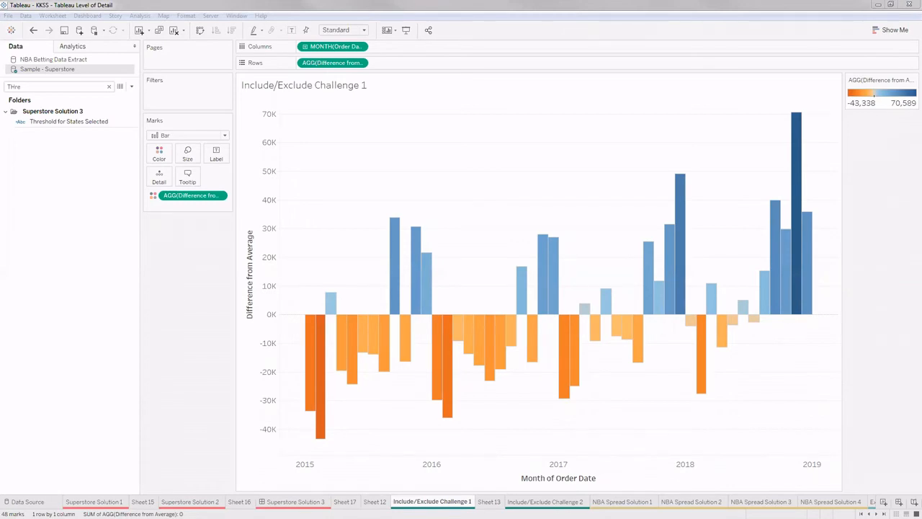
key(alt+Tab)
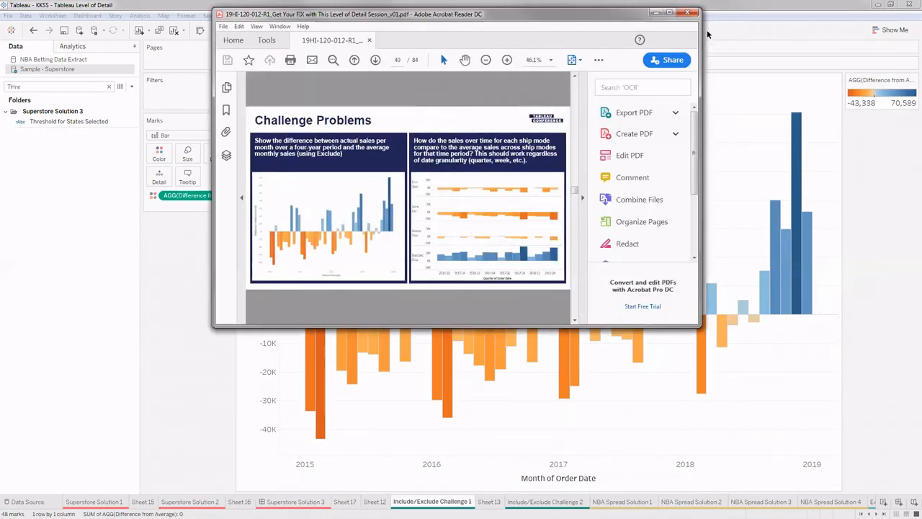
click(671, 13)
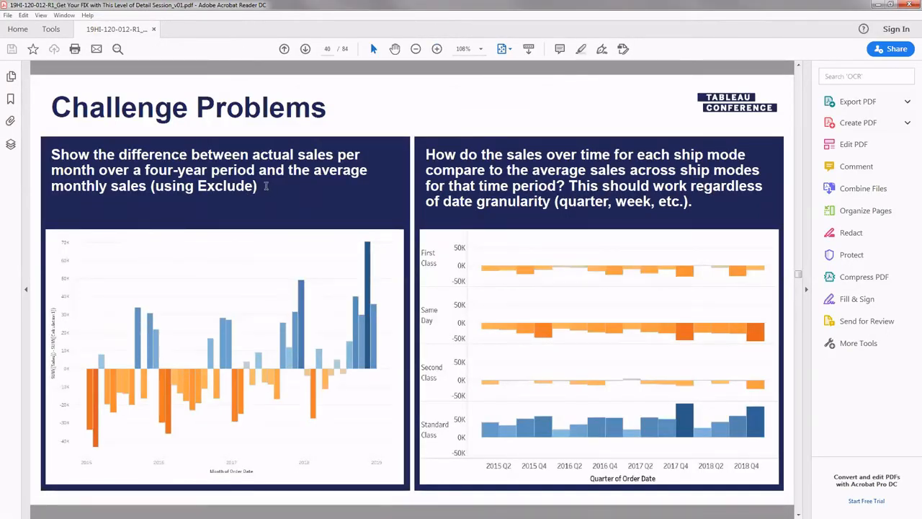
drag(53, 154, 259, 187)
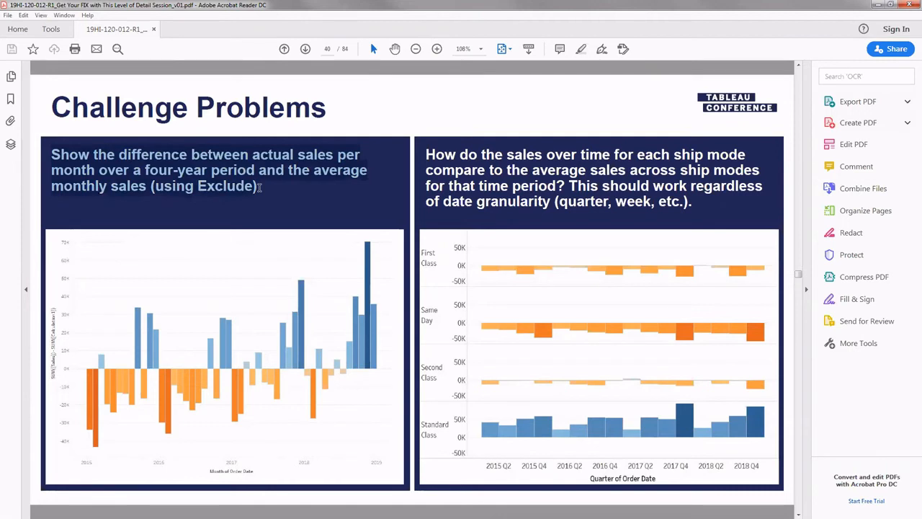
click(262, 197)
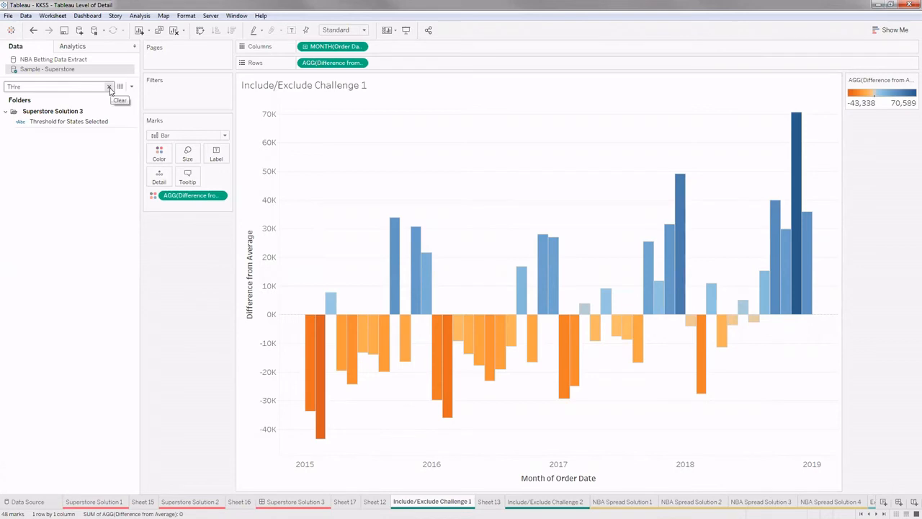
- Back in Tableau, clear the field search so all folders are listed, and open the blank Sheet 12
click(96, 86)
key(BackSpace)
key(BackSpace)
key(BackSpace)
key(BackSpace)
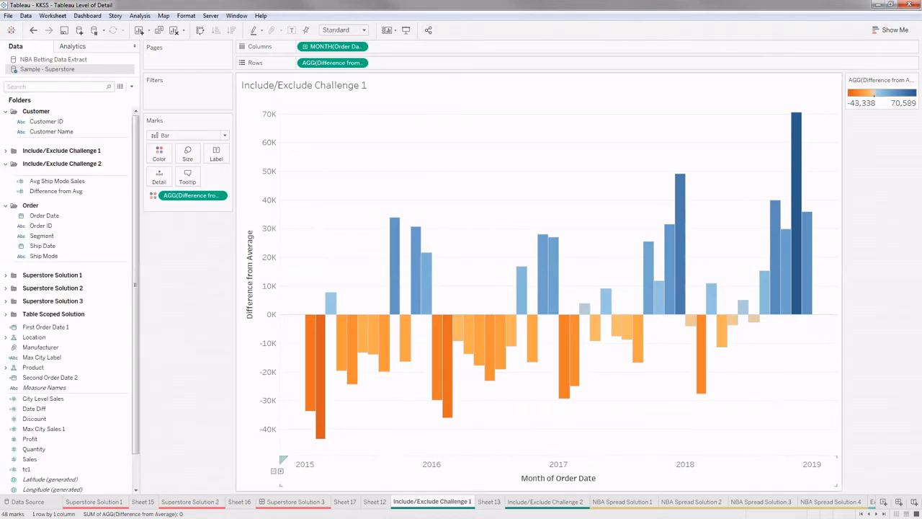
click(486, 500)
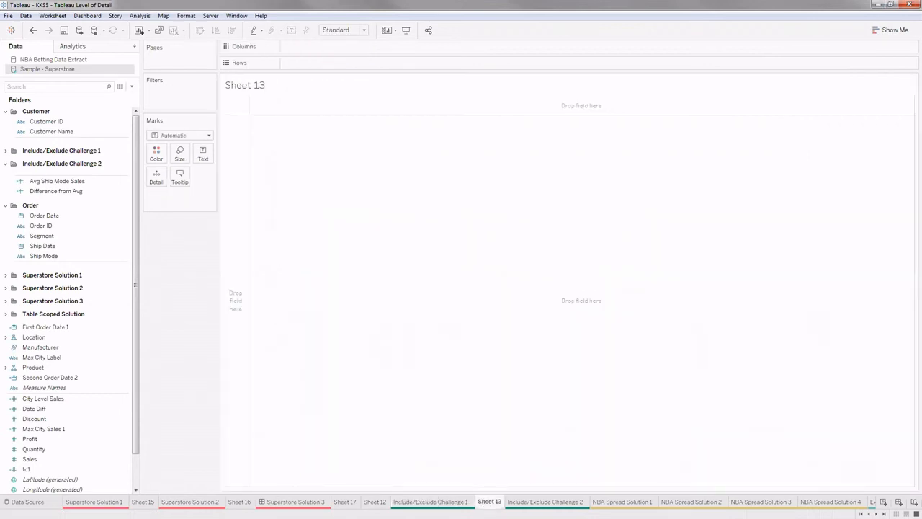
click(376, 501)
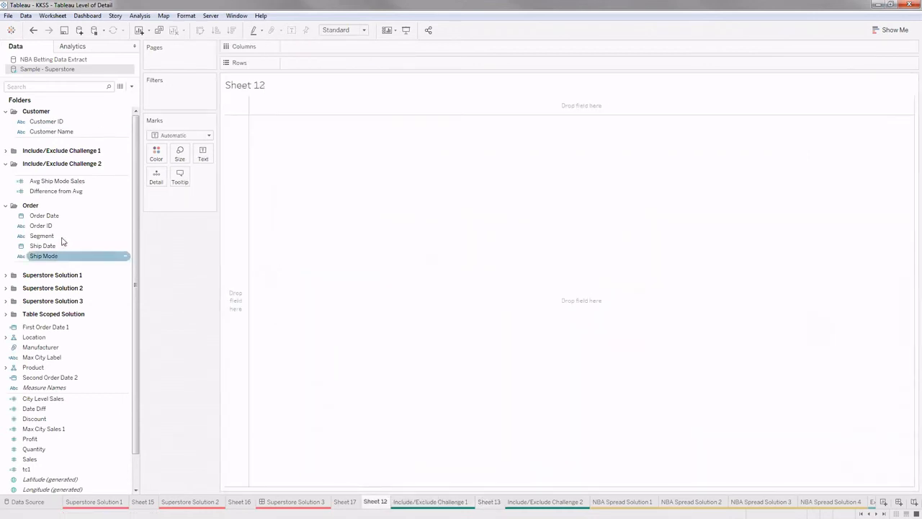
click(62, 84)
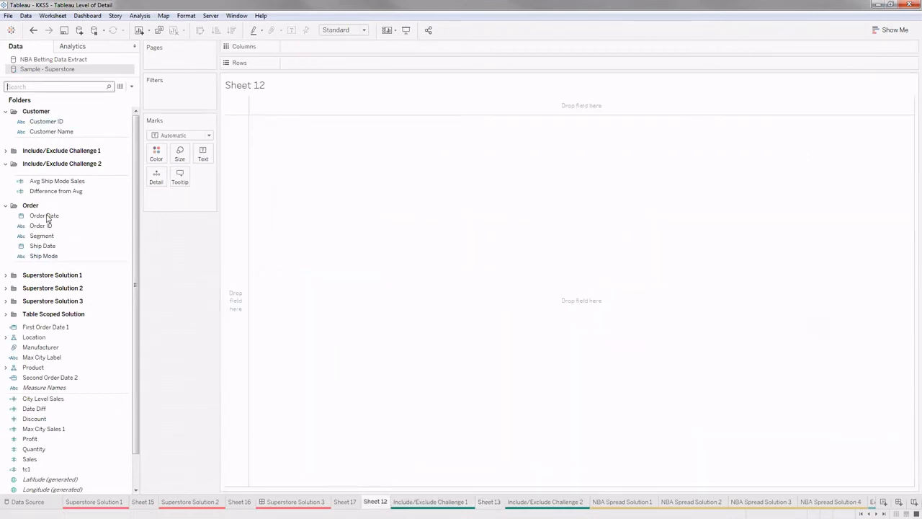
- Chart SUM(Sales) on the rows against continuous MONTH(Order Date) on the columns, using the Bar mark type
drag(44, 215, 346, 44)
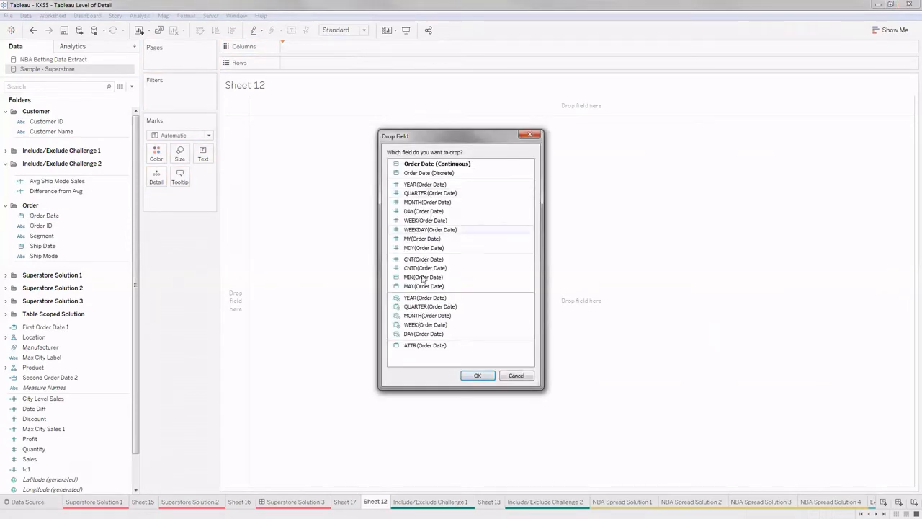
click(432, 317)
click(477, 376)
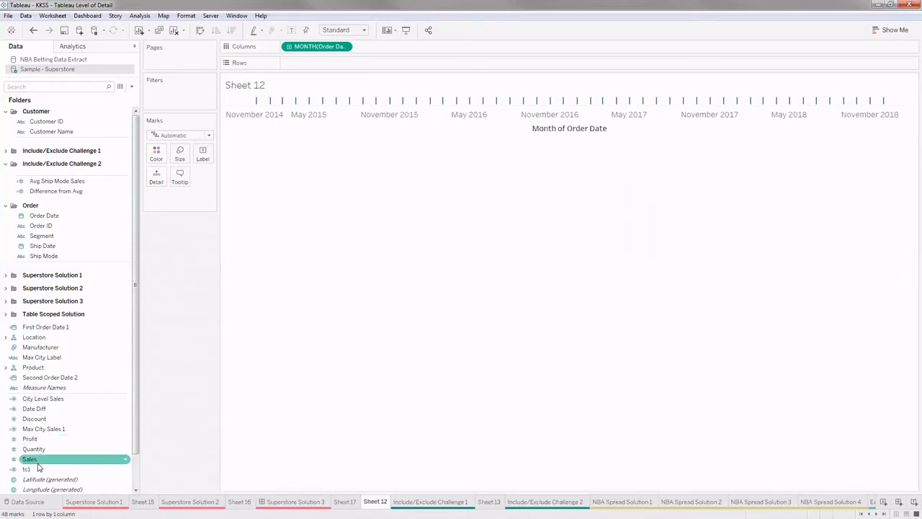
mouse_move(35, 461)
mouse_down()
mouse_move(218, 250)
mouse_move(303, 69)
mouse_up()
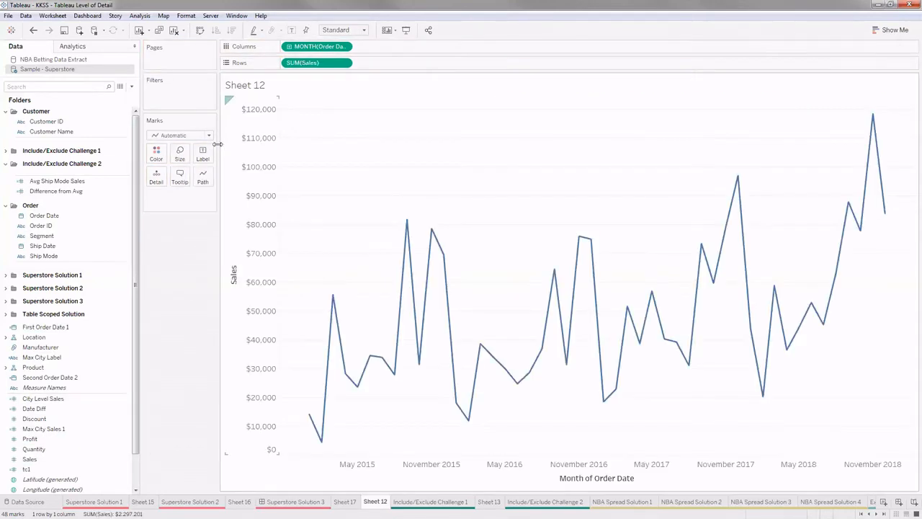
click(208, 136)
click(188, 160)
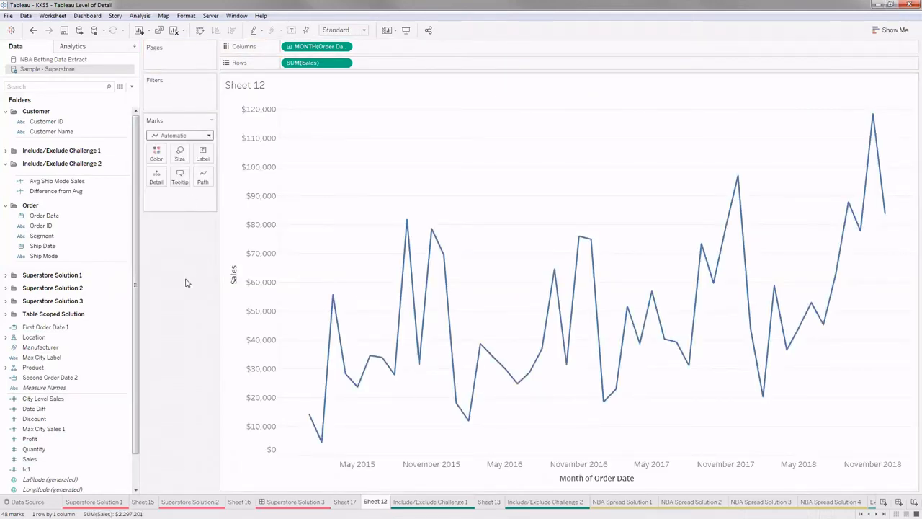
- Bring up the Average Monthly Sales calculation and enlarge its formula text for reading
click(132, 86)
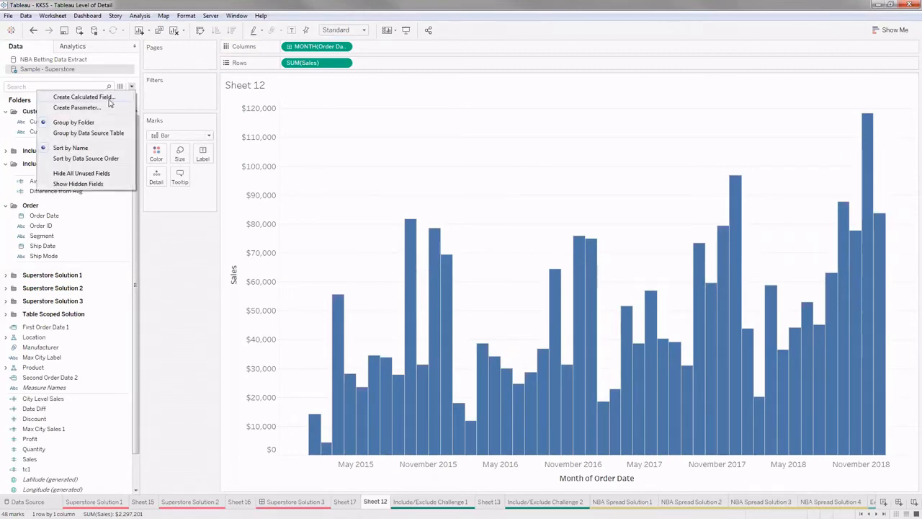
click(169, 243)
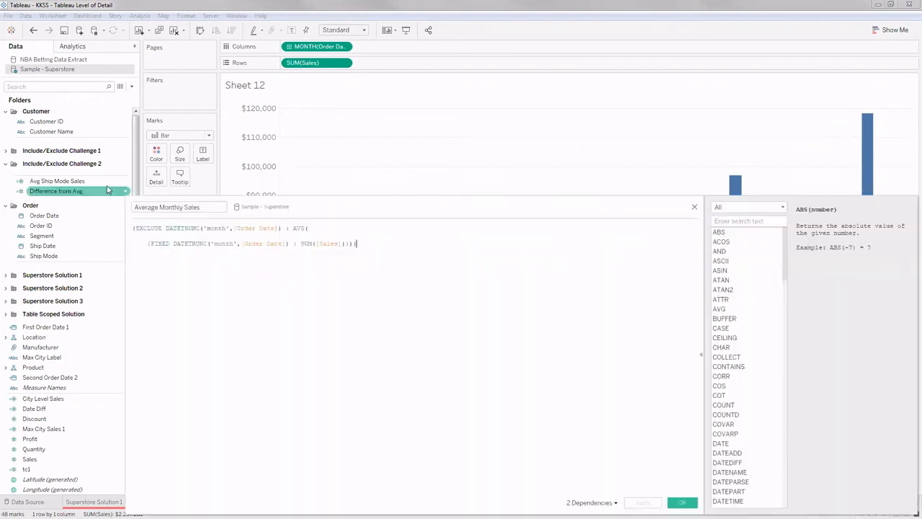
drag(326, 208, 317, 131)
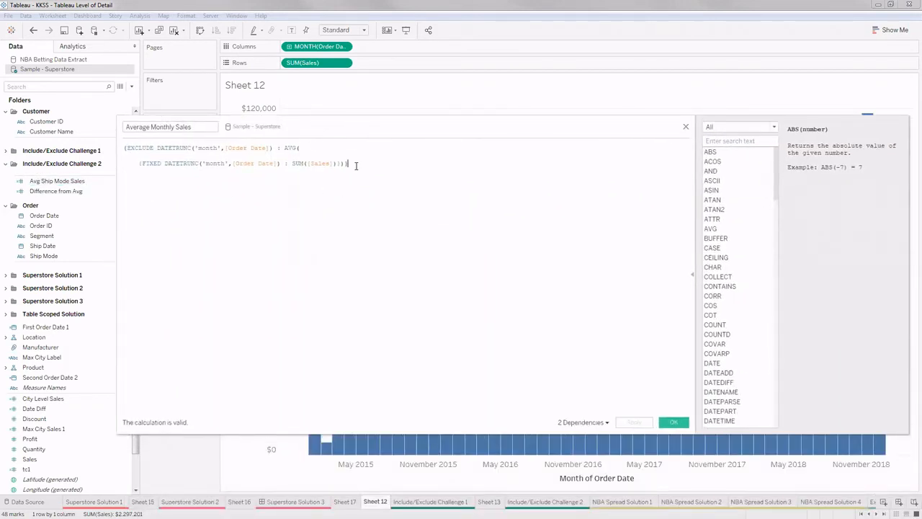
key(ctrl+a)
scroll(358, 179, up, 3)
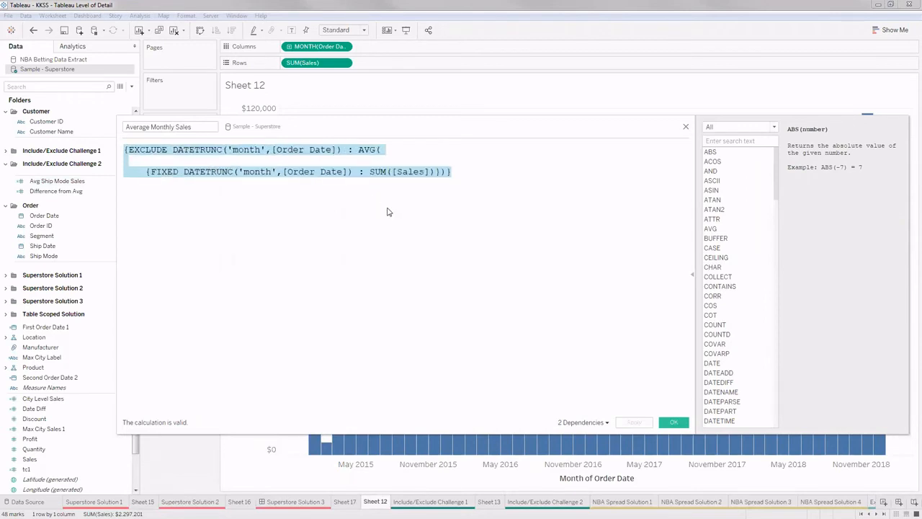
scroll(387, 214, up, 2)
click(356, 220)
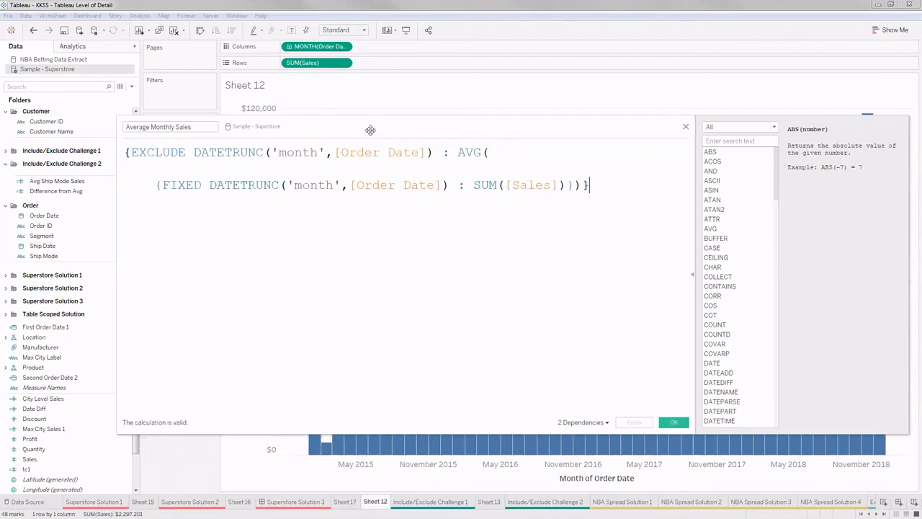
- Examine how Average Monthly Sales nests the FIXED monthly sum of Sales inside the EXCLUDE average, and close the calculation unchanged
drag(370, 133, 383, 202)
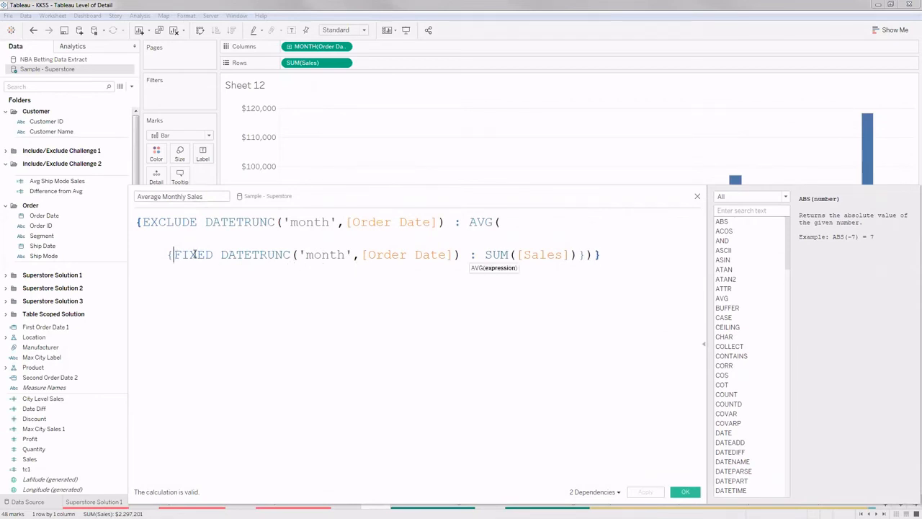
mouse_move(173, 255)
mouse_down()
mouse_move(505, 258)
mouse_move(461, 258)
mouse_up()
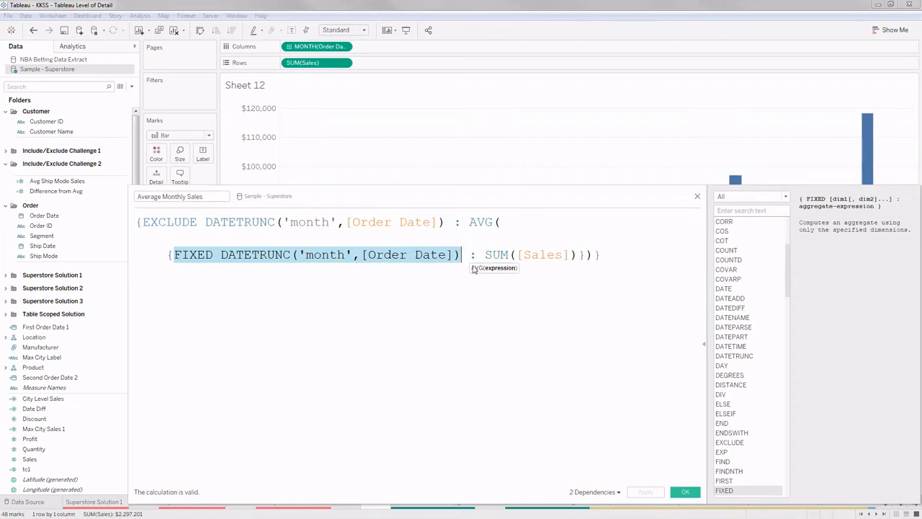
drag(485, 254, 578, 254)
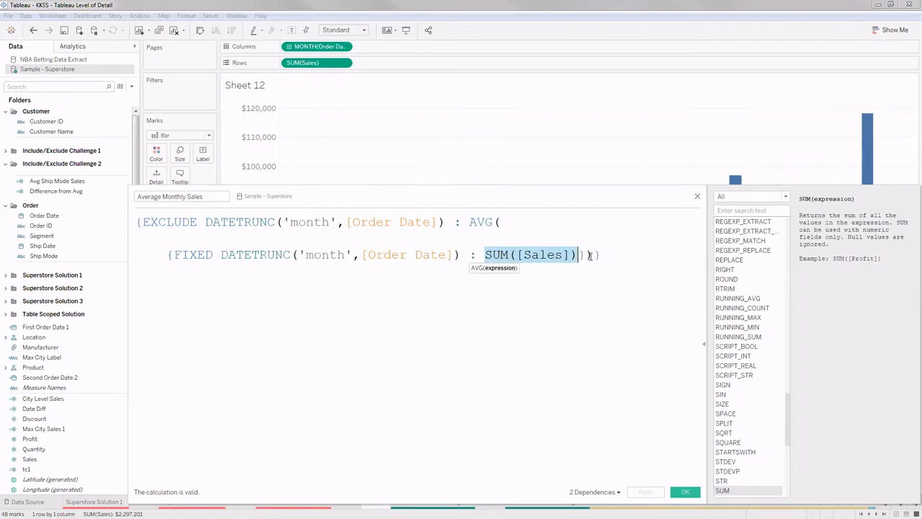
click(592, 256)
drag(592, 256, 166, 256)
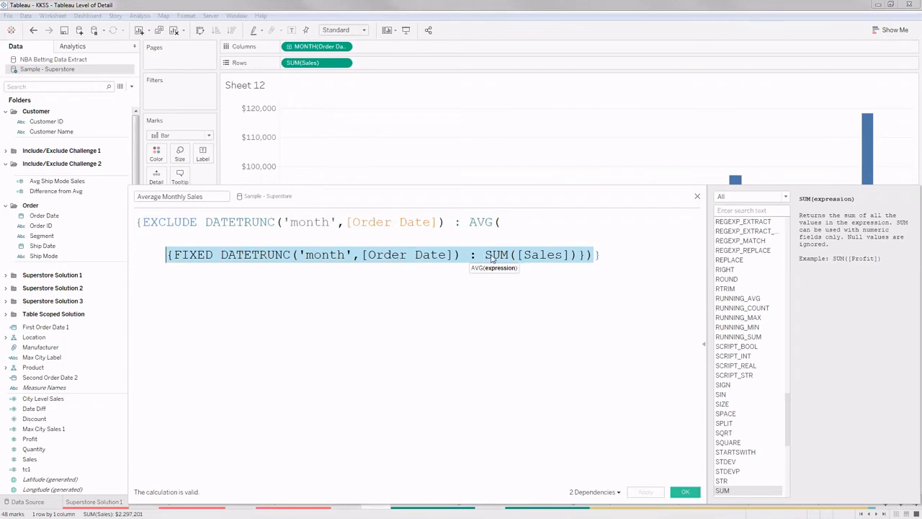
click(608, 254)
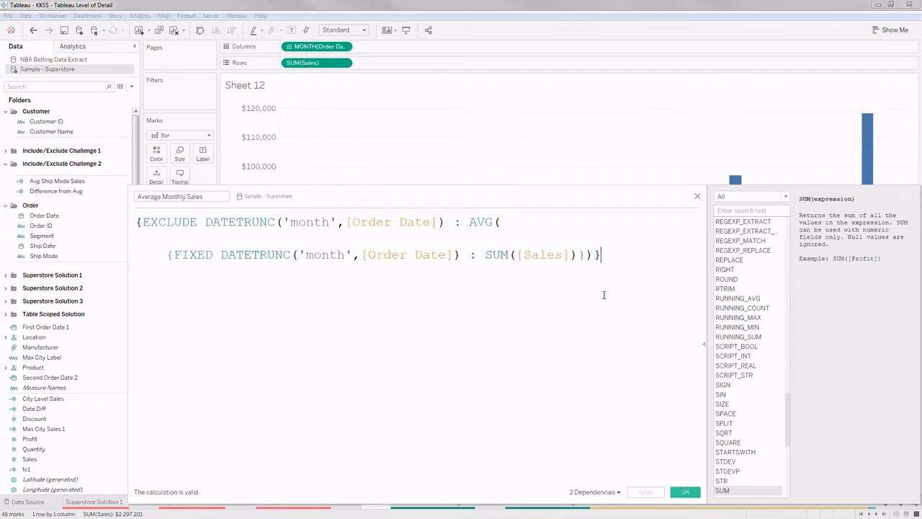
click(685, 492)
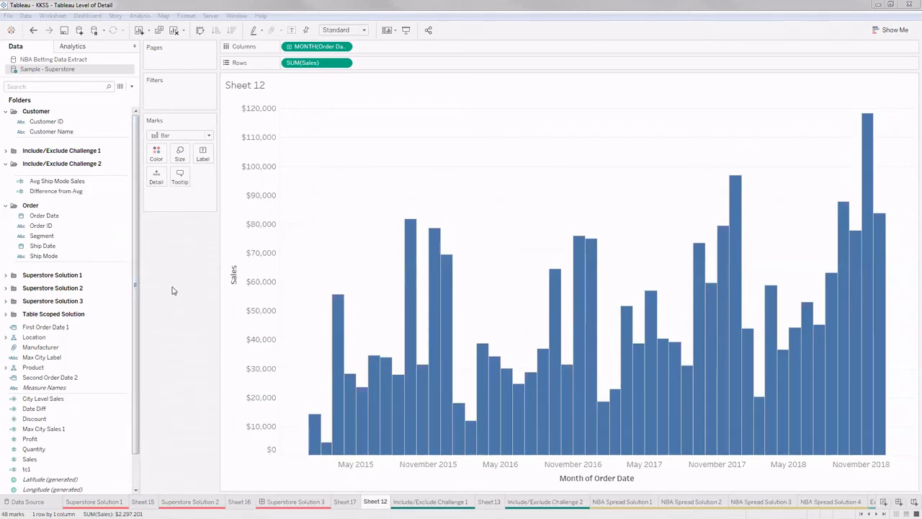
- Expand the Include/Exclude Challenge 1 folder and add Average Monthly Sales to the rows after SUM(Sales)
click(71, 184)
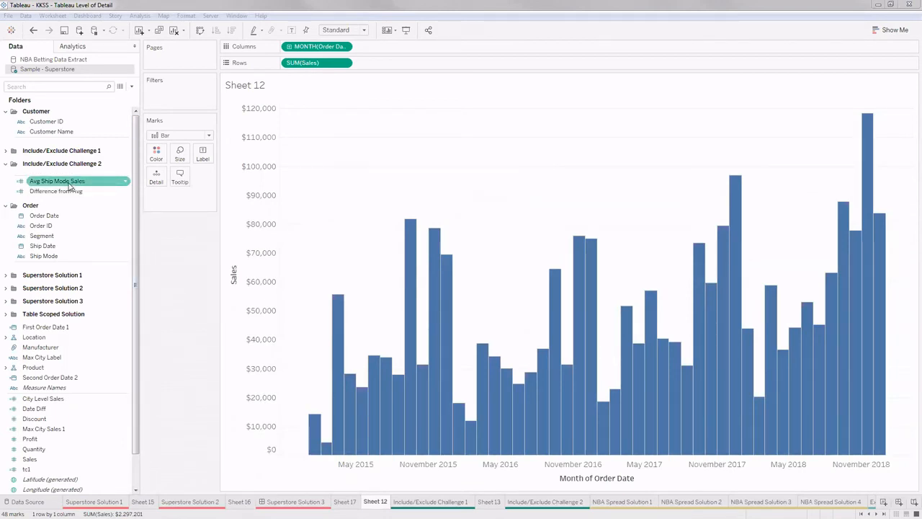
click(6, 151)
click(39, 172)
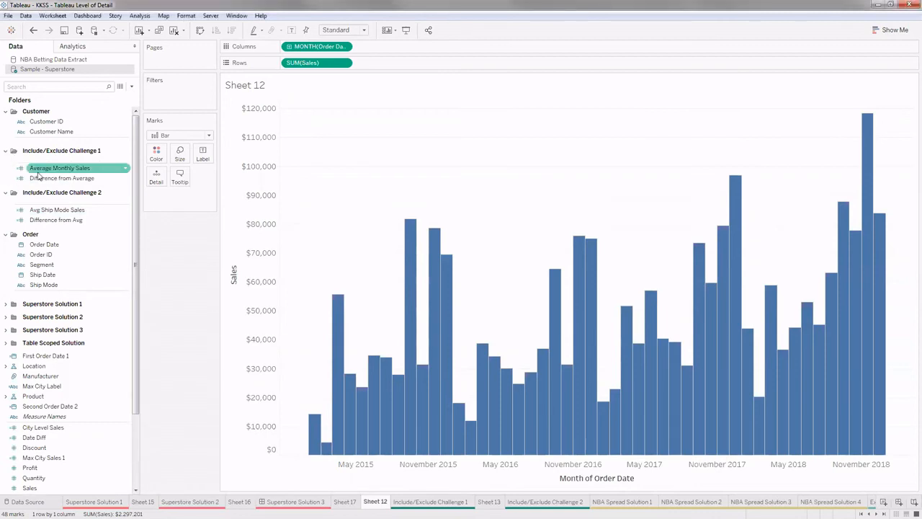
drag(39, 172, 382, 67)
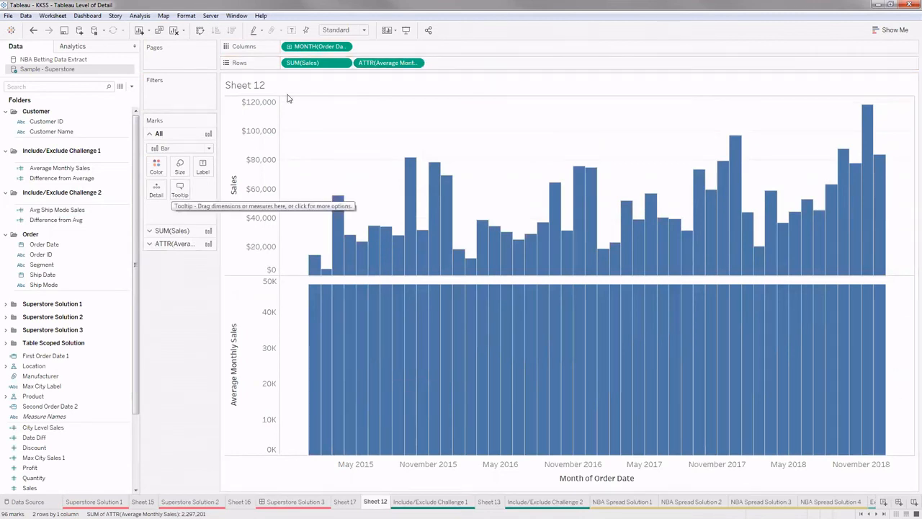
- Add an ad hoc calculation SUM([Sales])-ATTR([Average Monthly Sales]) to the rows after Average Monthly Sales
double_click(507, 63)
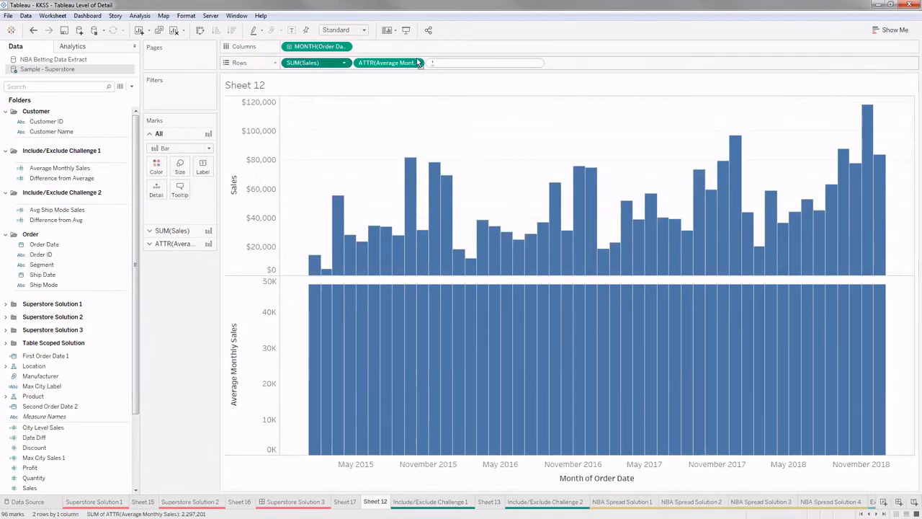
mouse_move(418, 63)
mouse_down()
mouse_move(469, 64)
mouse_move(425, 71)
mouse_move(436, 65)
mouse_up()
key(Return)
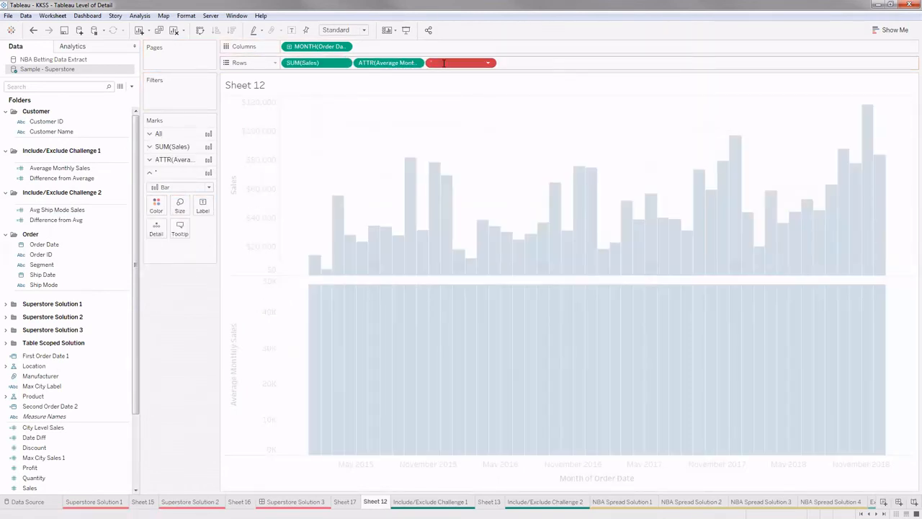
double_click(444, 63)
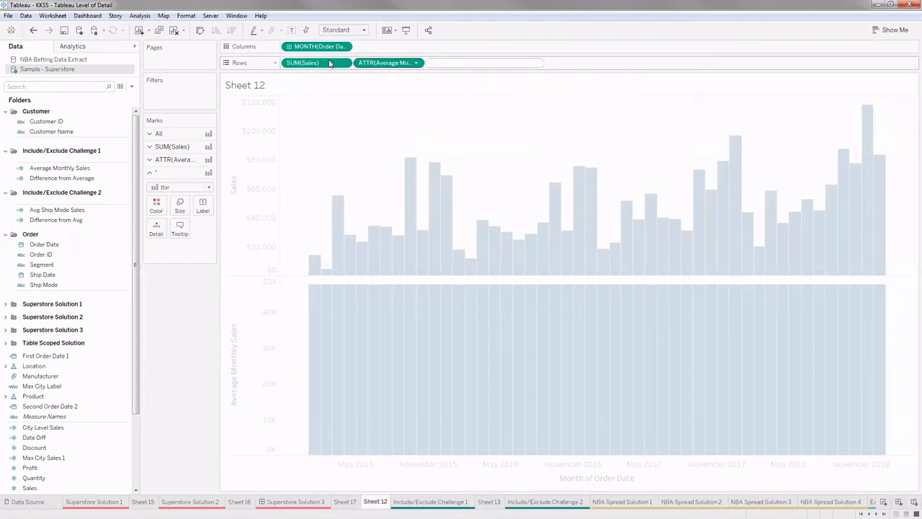
drag(329, 63, 462, 64)
drag(397, 63, 513, 64)
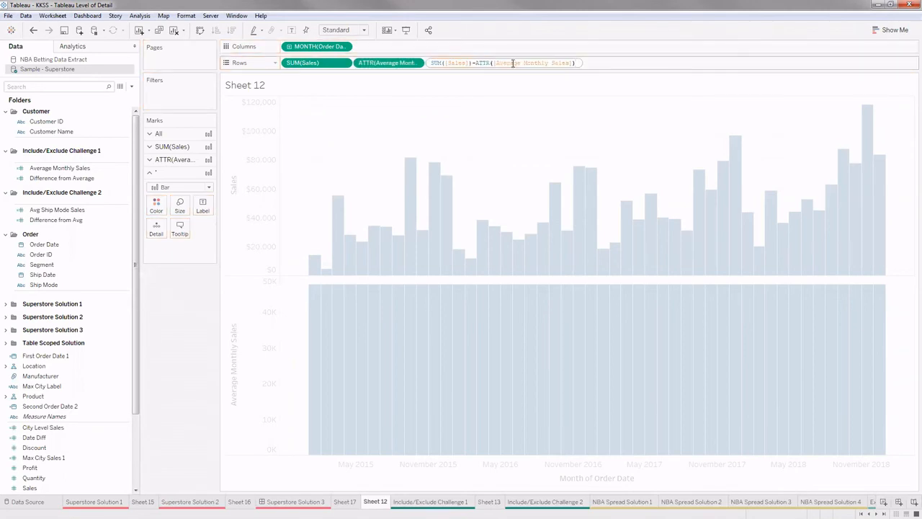
key(Return)
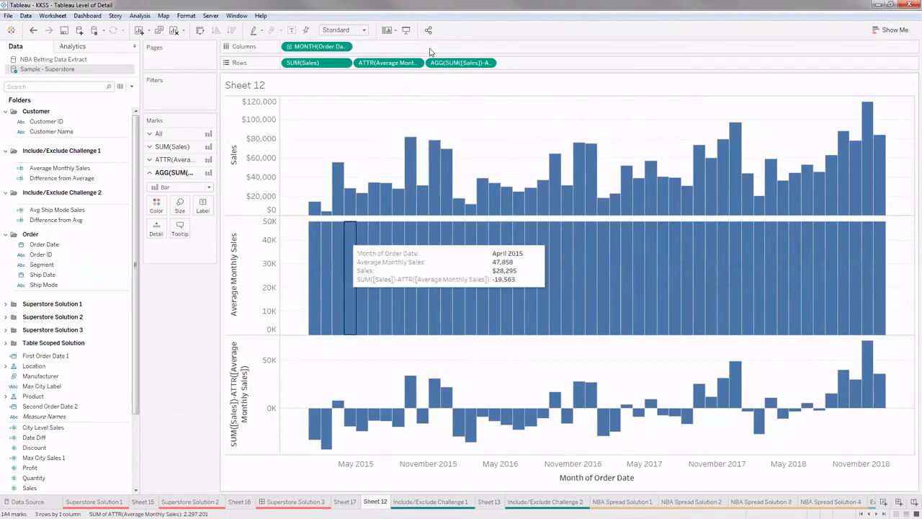
- Remove Average Monthly Sales from the rows and color the difference bars by the difference calculation, keeping that calculation on the rows
drag(387, 63, 247, 247)
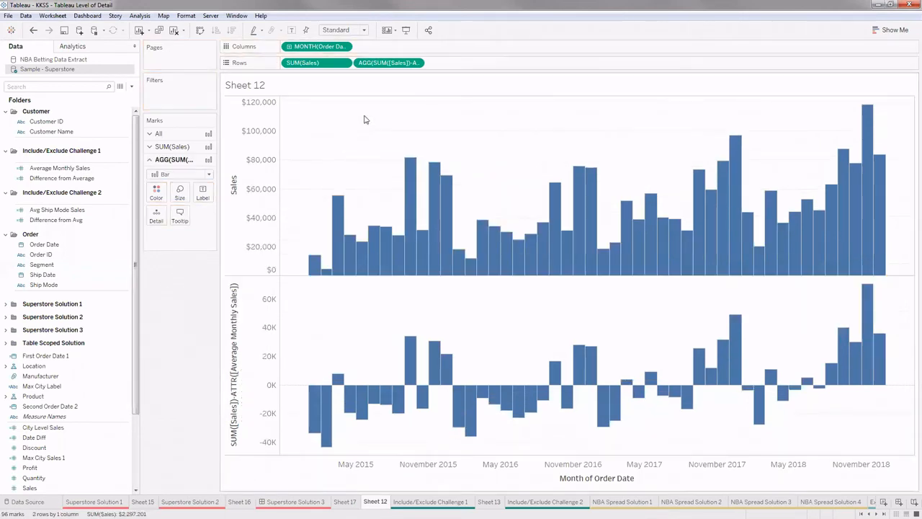
drag(388, 63, 157, 195)
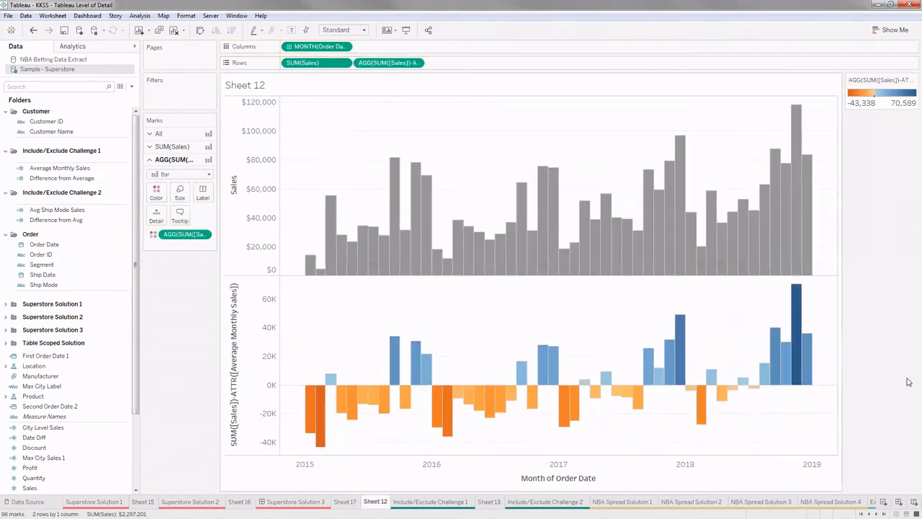
mouse_move(804, 314)
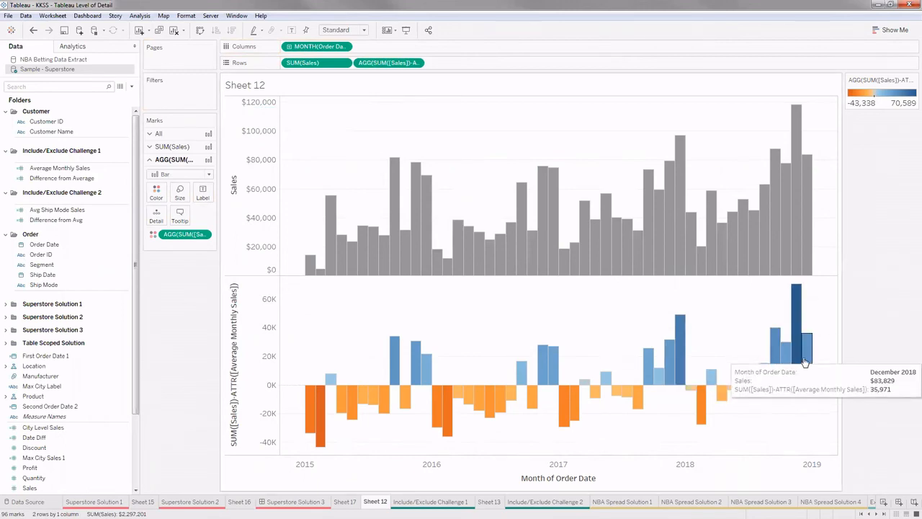
mouse_move(801, 361)
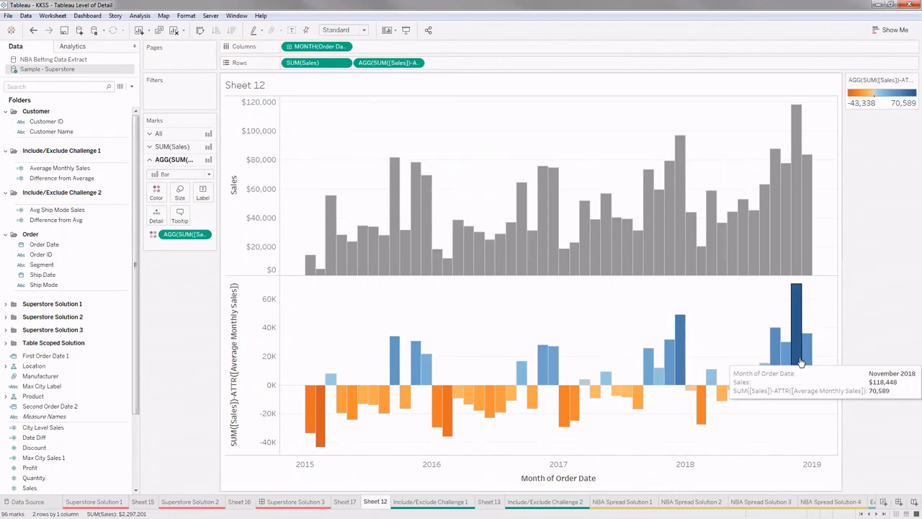
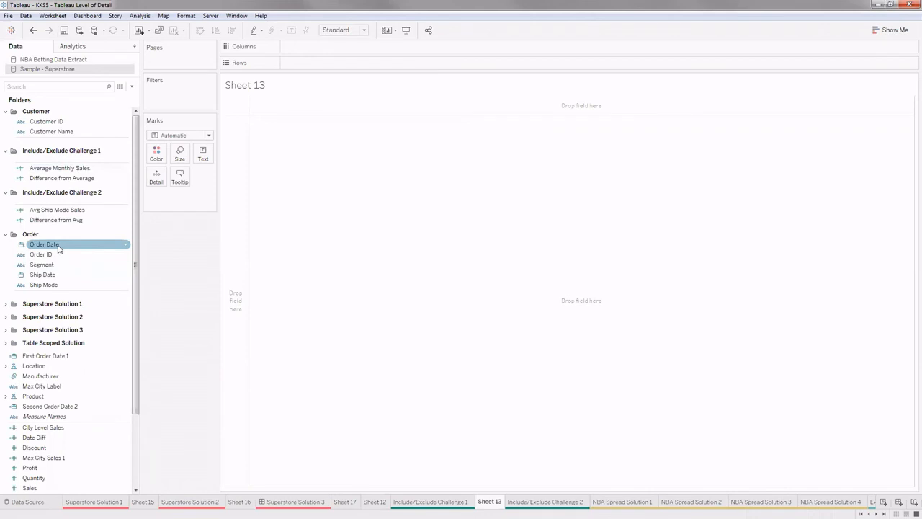
- On Sheet 13, place Order Date as continuous MONTH(Order Date) on the columns
drag(64, 243, 352, 65)
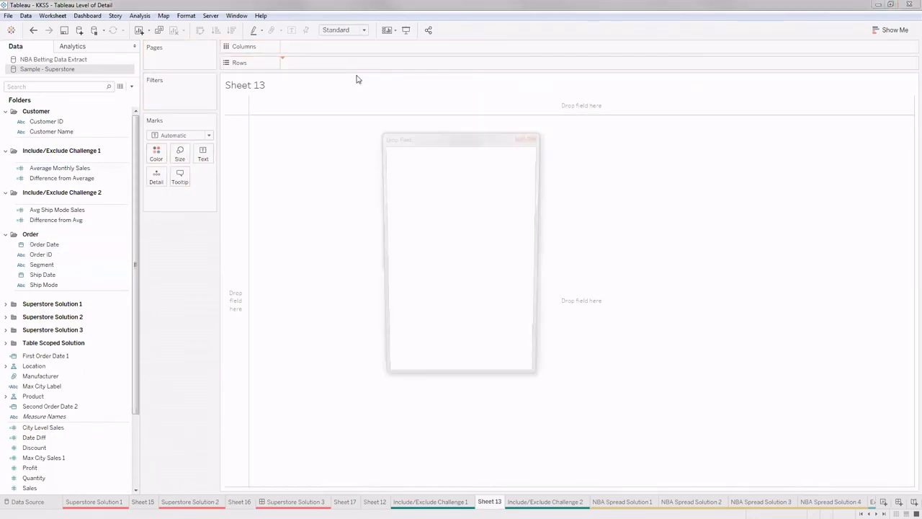
click(427, 315)
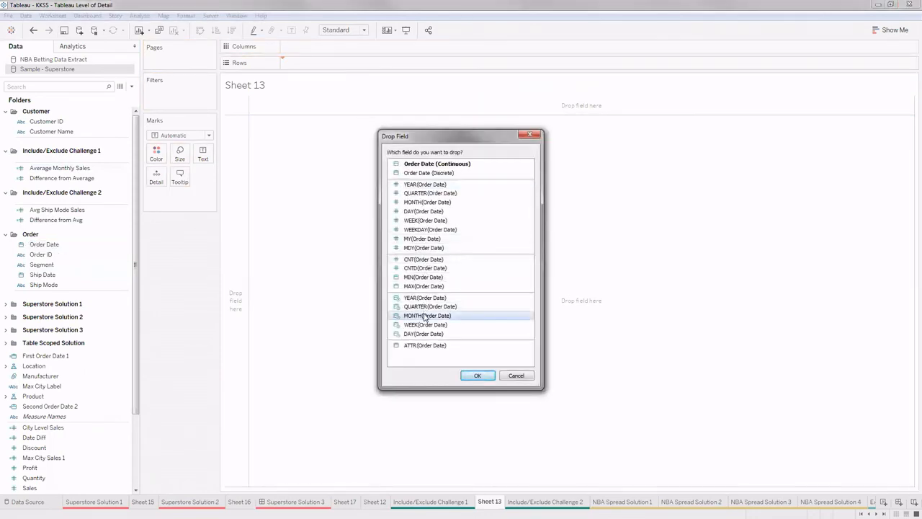
click(476, 376)
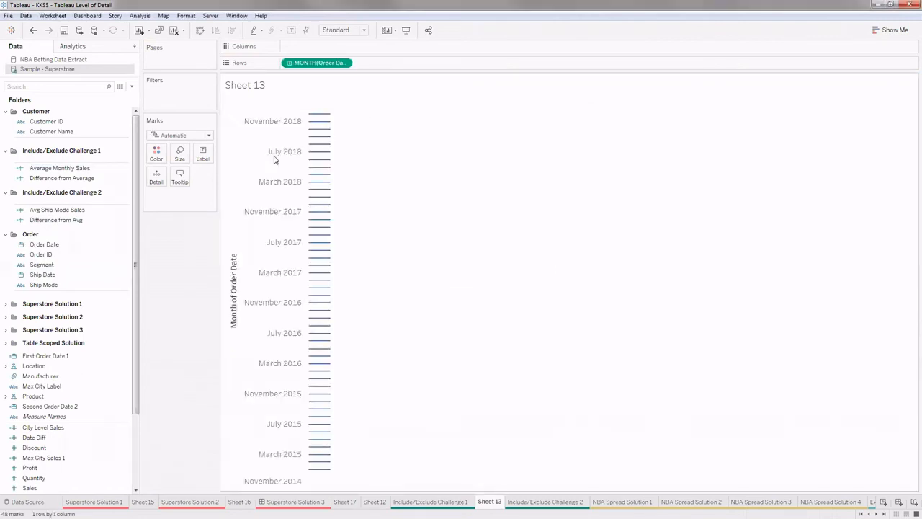
drag(322, 67, 320, 47)
- Plot Sales as monthly bars split by Ship Mode on the rows, and remove the Ship Mode split
drag(54, 284, 295, 65)
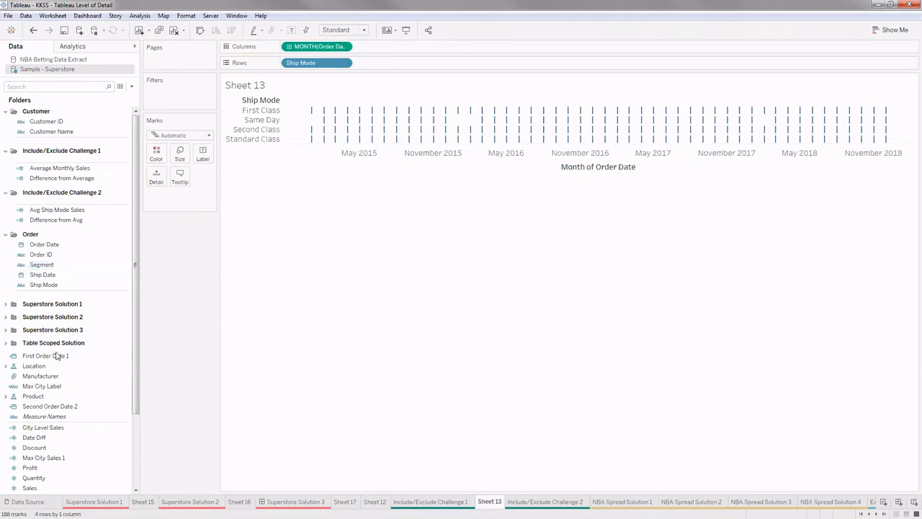
drag(36, 488, 386, 67)
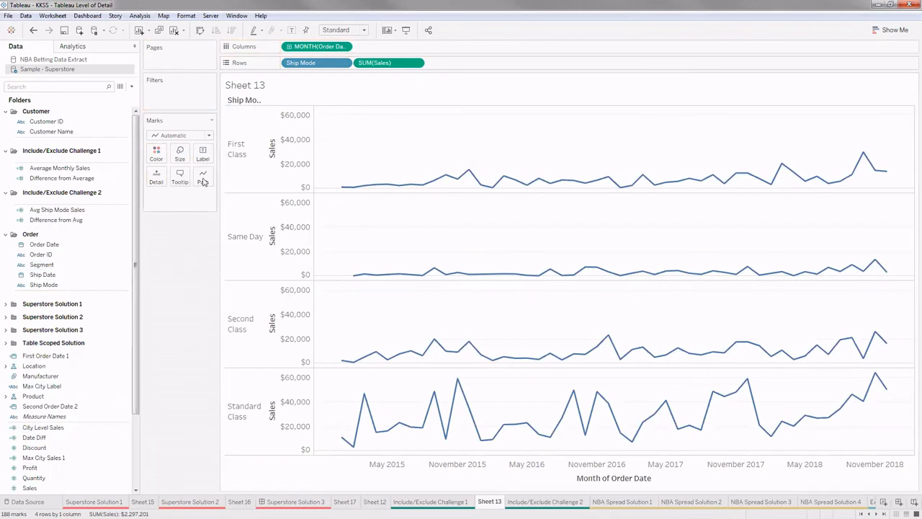
click(209, 135)
click(171, 157)
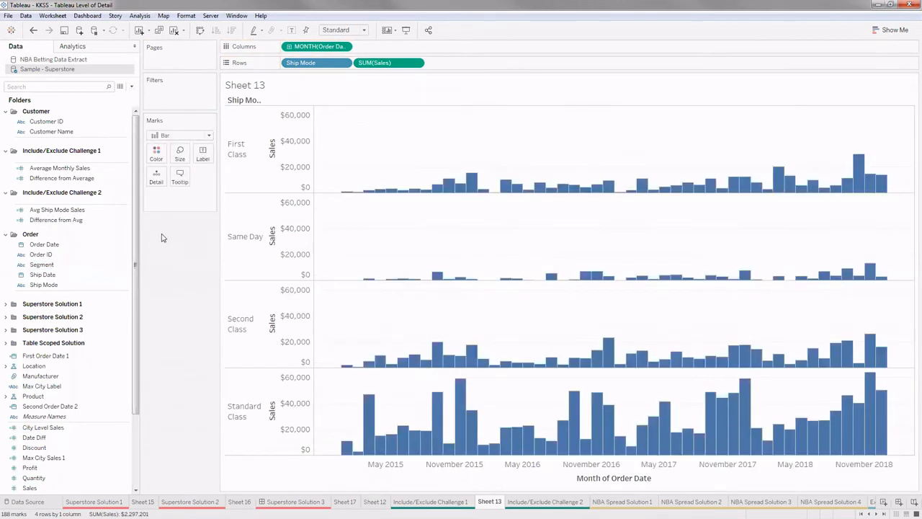
drag(296, 66, 170, 240)
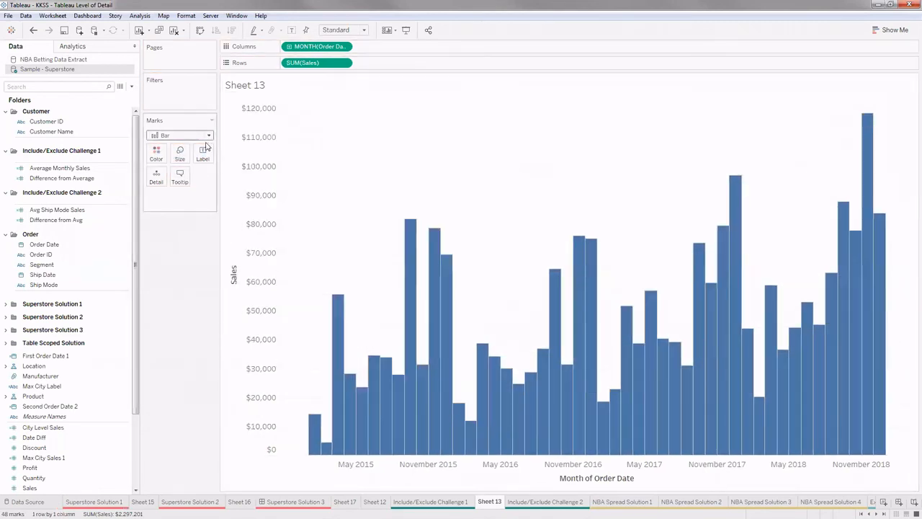
- Undo the removal of the Ship Mode split from the rows on Sheet 13
key(ctrl+z)
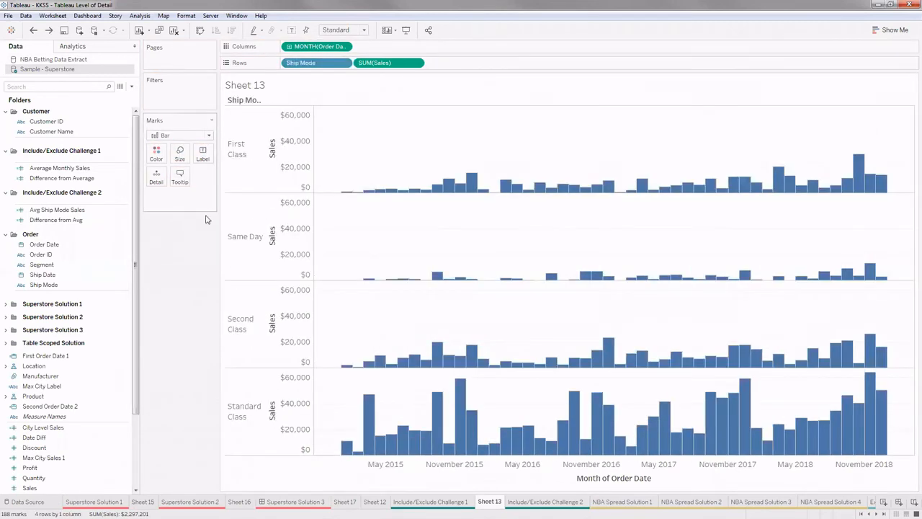
click(132, 86)
click(94, 97)
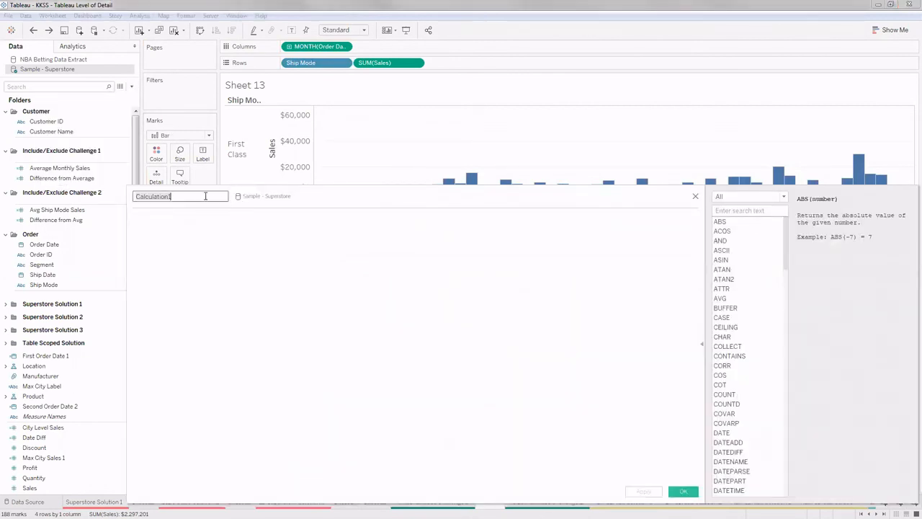
drag(330, 185, 424, 120)
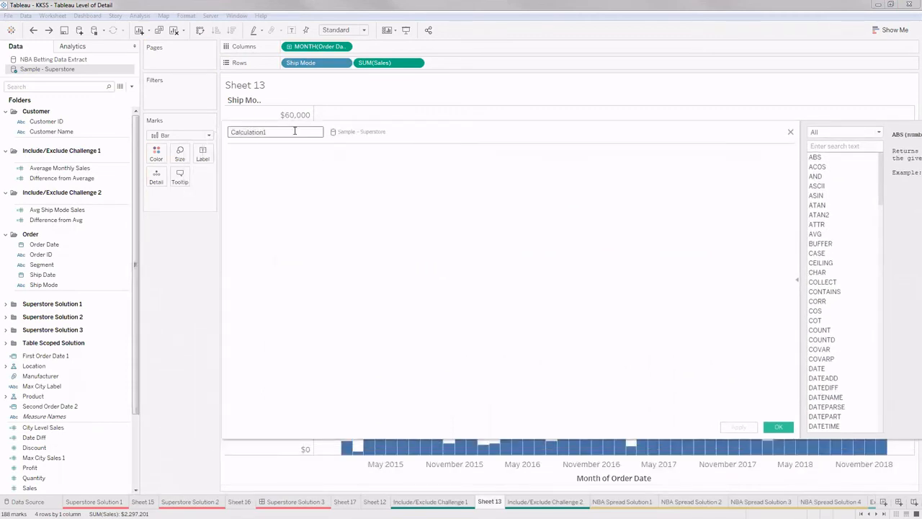
click(295, 131)
key(BackSpace)
key(BackSpace)
key(BackSpace)
key(BackSpace)
key(BackSpace)
key(BackSpace)
key(BackSpace)
key(BackSpace)
key(BackSpace)
drag(390, 147, 646, 200)
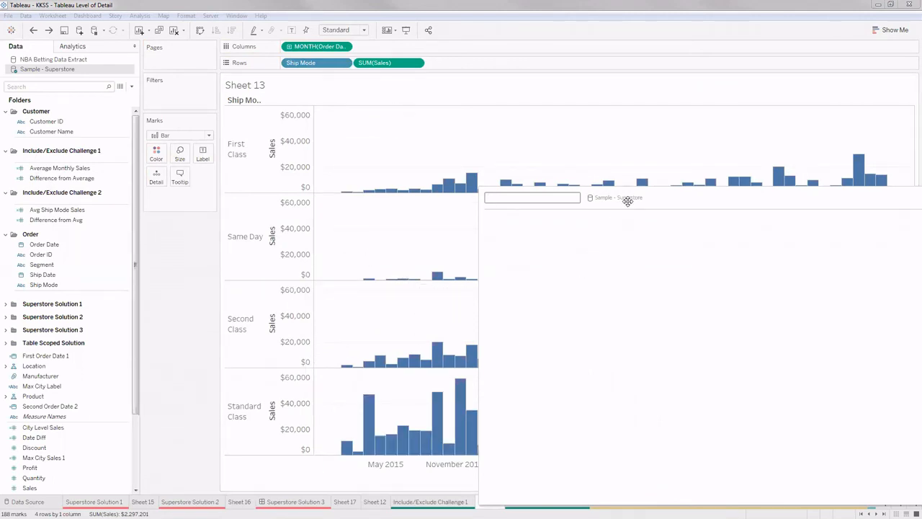
drag(628, 200, 540, 164)
click(507, 183)
text(Fixed)
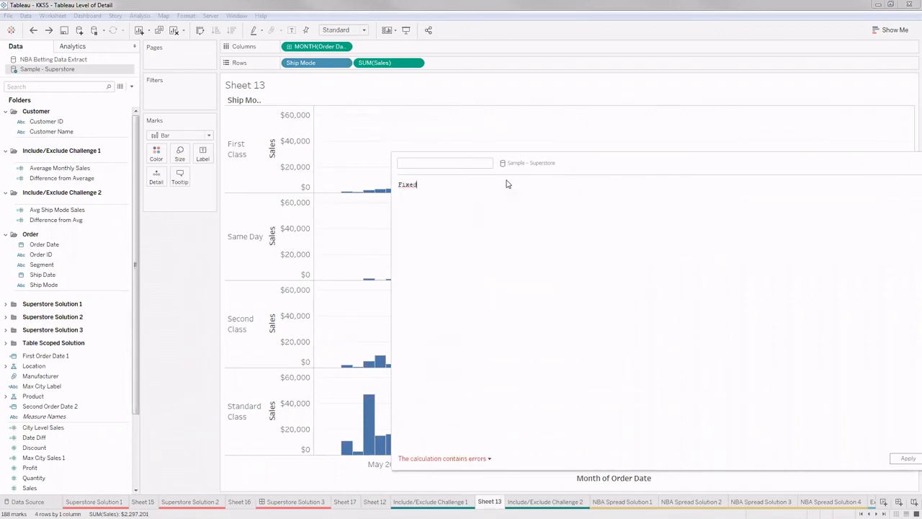
click(403, 184)
click(426, 184)
key(BackSpace)
key(Return)
text(Date)
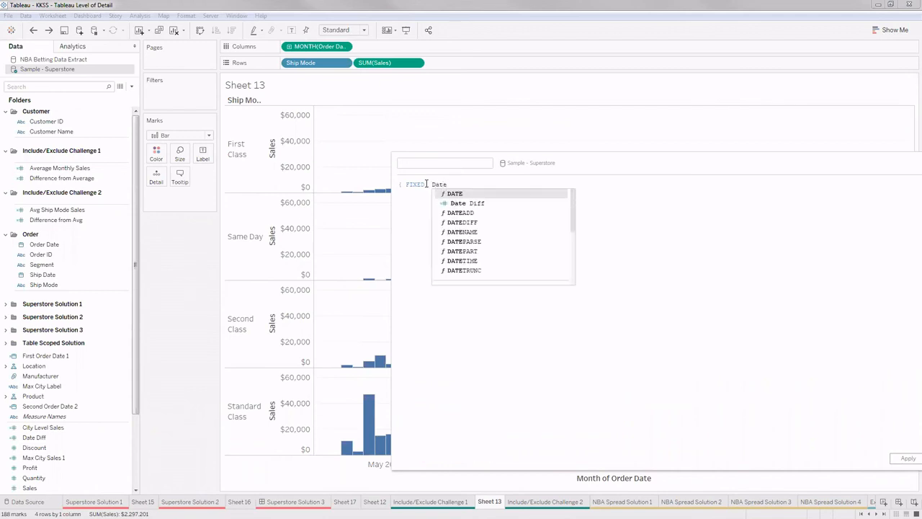
text(tr)
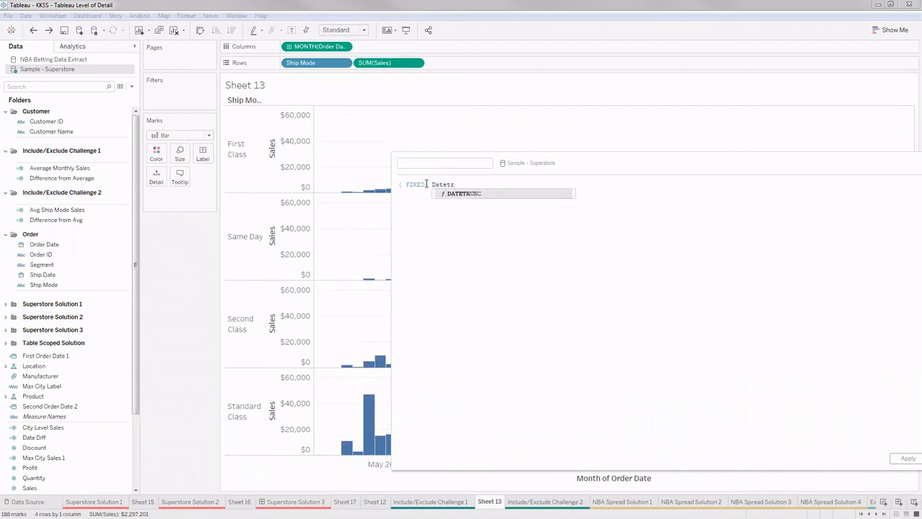
key(Return)
text('month)
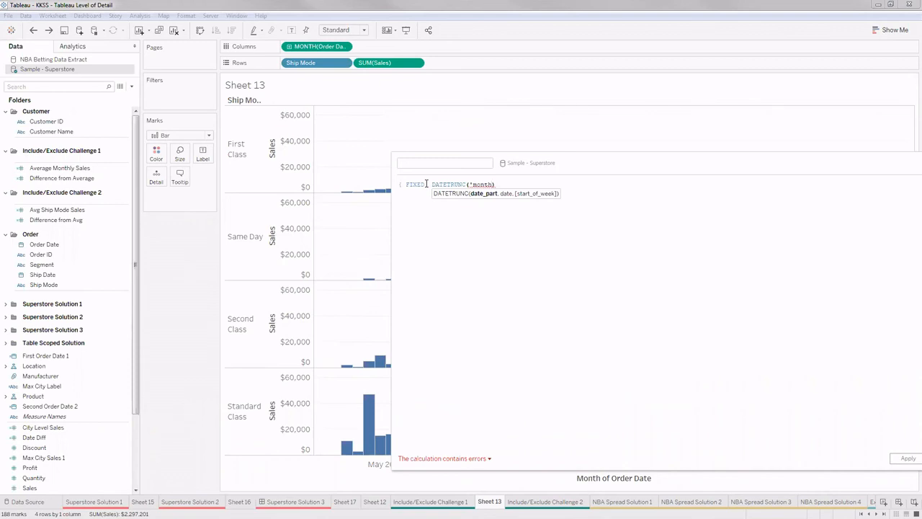
key(BackSpace)
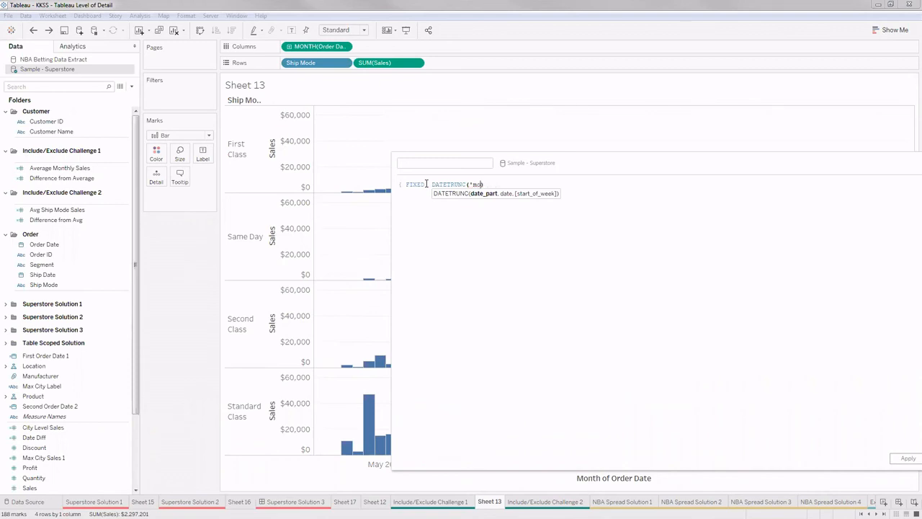
key(BackSpace)
key(BackSpace)
key(BackSpace)
key(BackSpace)
key(BackSpace)
key(BackSpace)
key(BackSpace)
key(BackSpace)
key(BackSpace)
key(BackSpace)
key(BackSpace)
key(BackSpace)
key(BackSpace)
key(BackSpace)
key(BackSpace)
key(BackSpace)
key(BackSpace)
key(BackSpace)
key(BackSpace)
key(BackSpace)
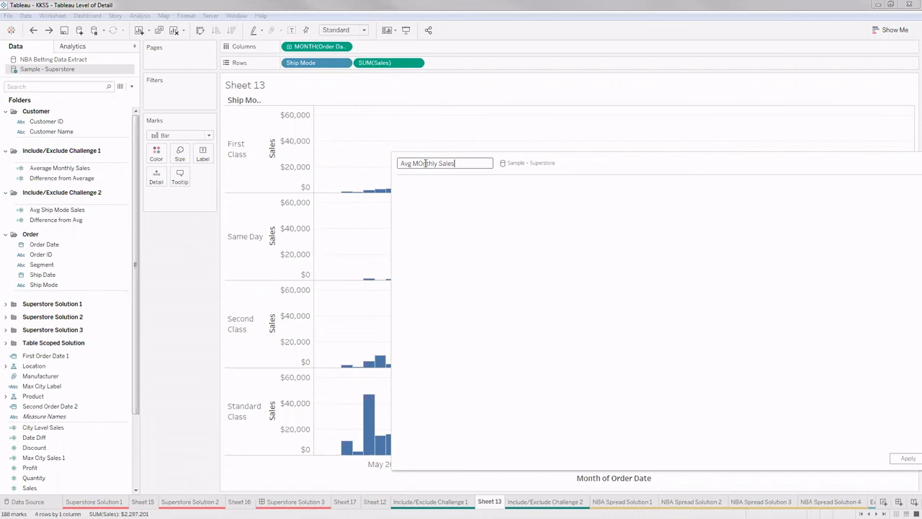
click(434, 190)
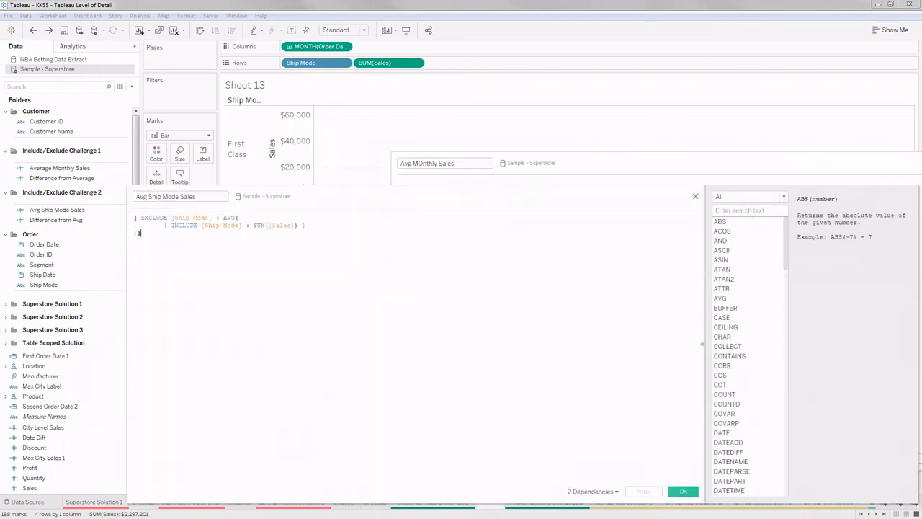
- Examine the EXCLUDE and INCLUDE formula of the Avg Ship Mode Sales field, and close it without changes
drag(321, 193, 395, 139)
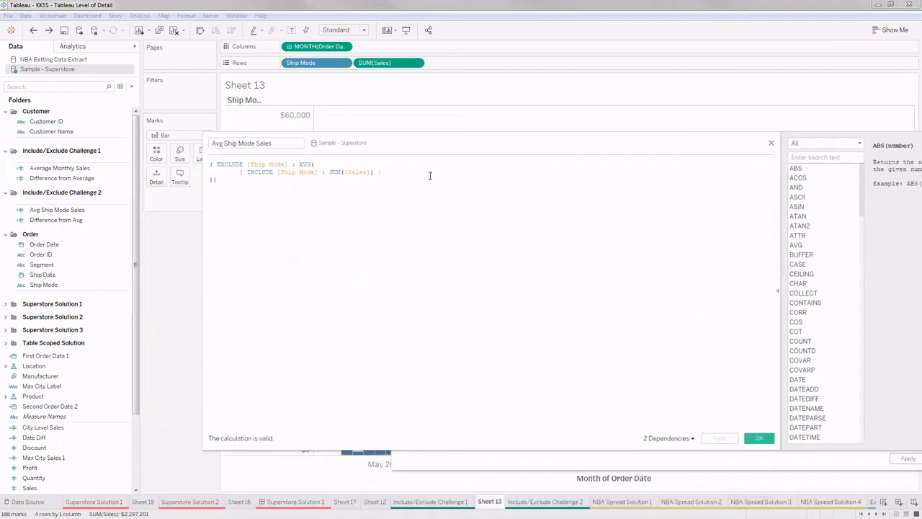
scroll(402, 233, up, 5)
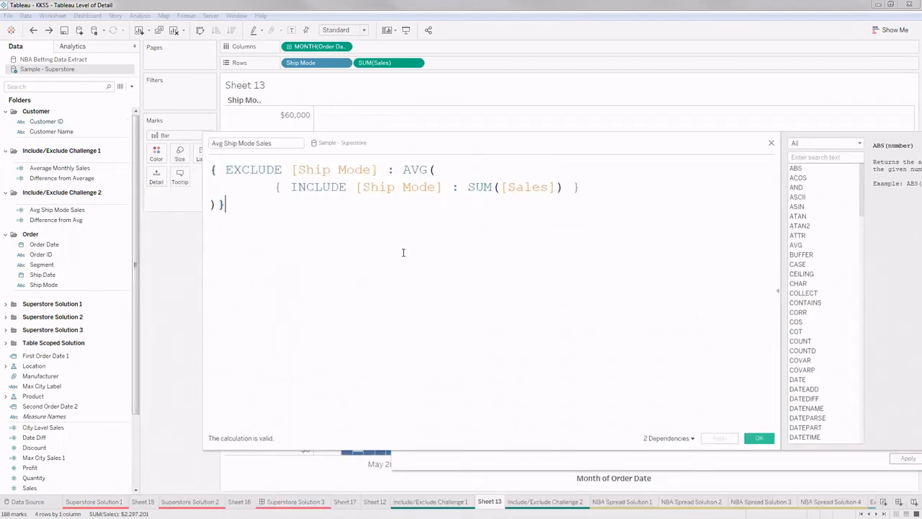
scroll(402, 268, up, 1)
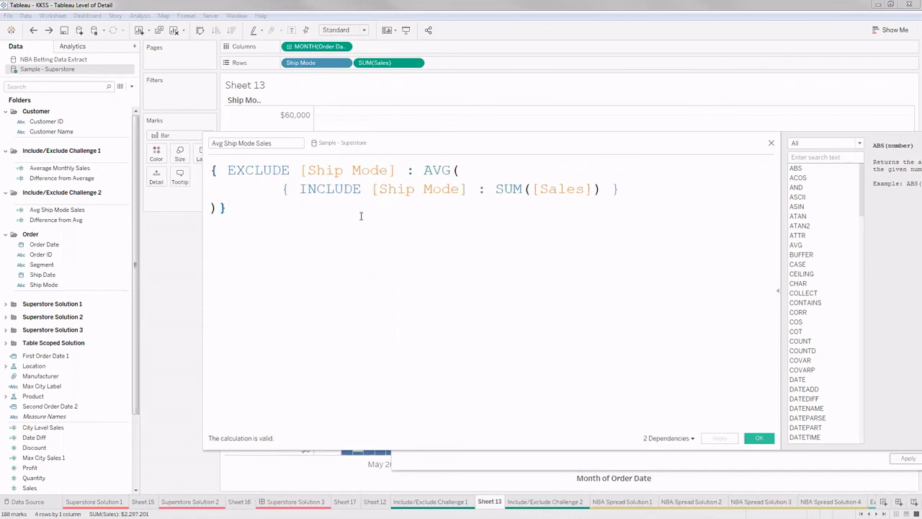
drag(284, 189, 599, 192)
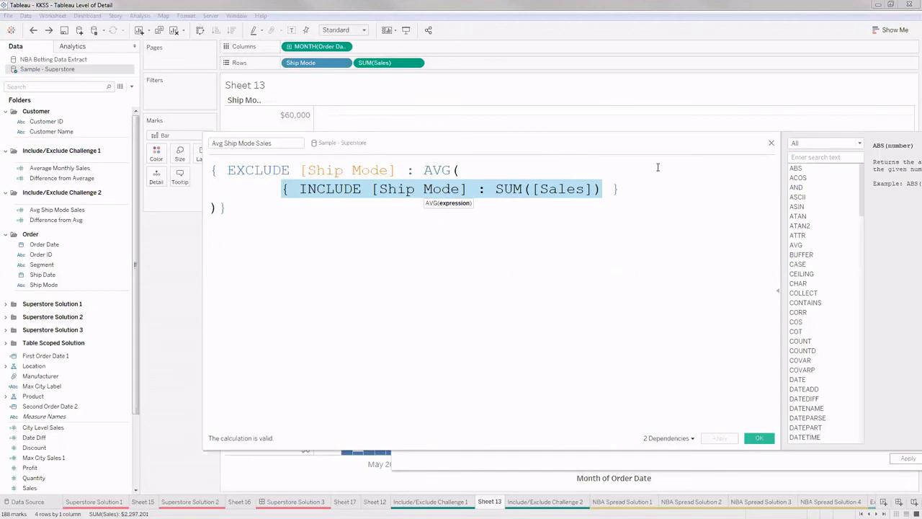
drag(595, 145, 610, 254)
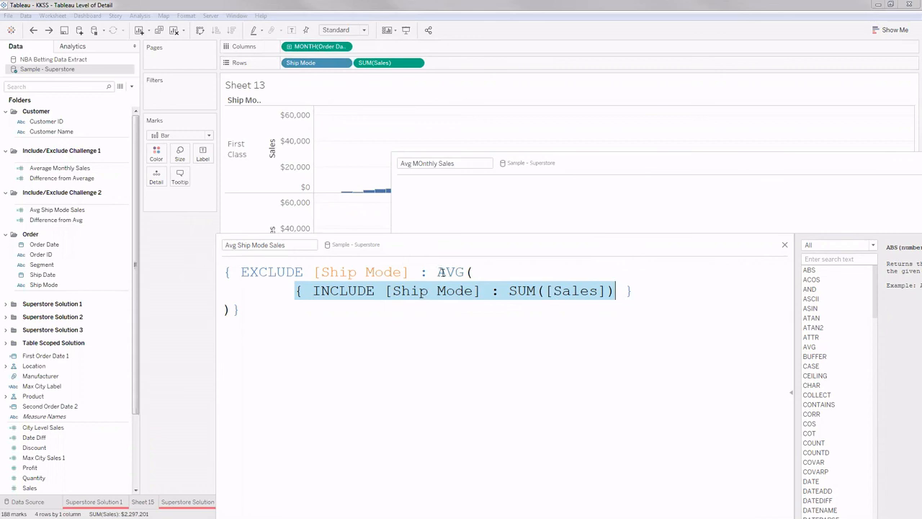
click(784, 246)
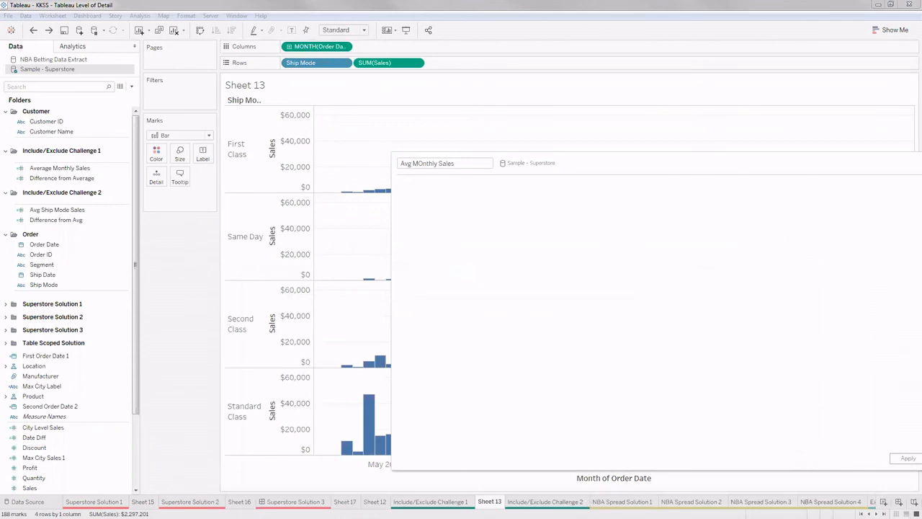
- Create a new worksheet and discard the empty Avg MOnthly Sales calculation
click(883, 501)
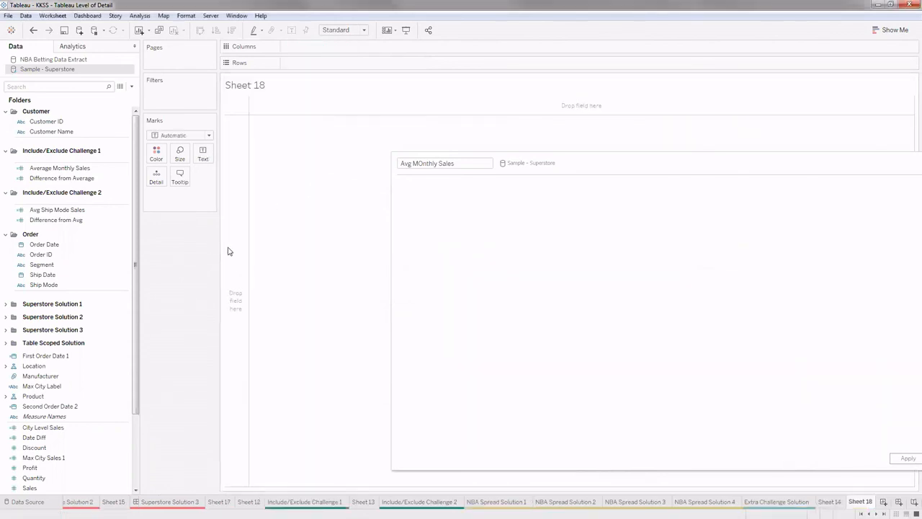
drag(726, 160, 581, 154)
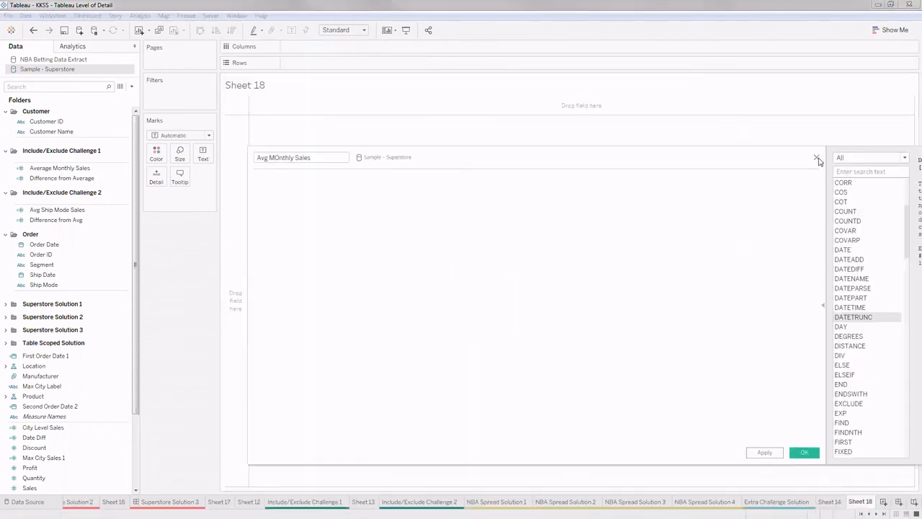
click(817, 159)
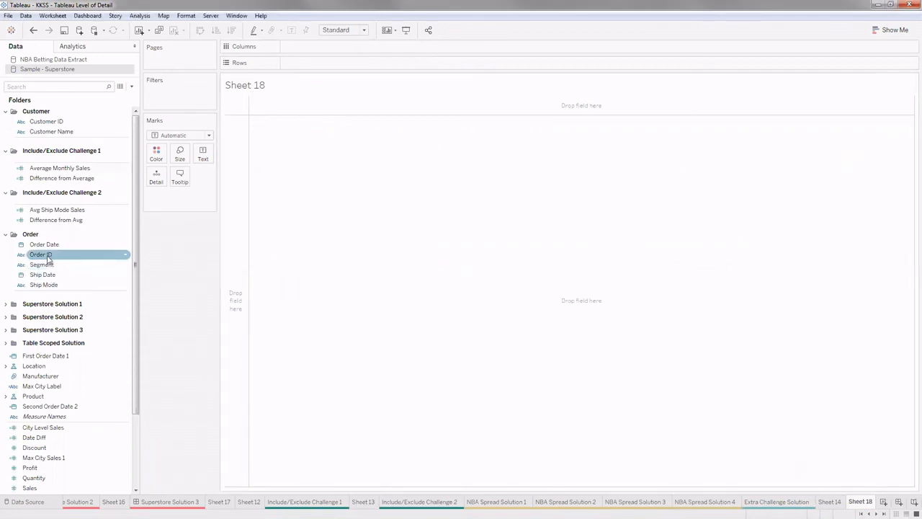
- Place Ship Mode and MONTH(Order Date) on the rows of Sheet 18, with the month converted to discrete
drag(49, 244, 305, 64)
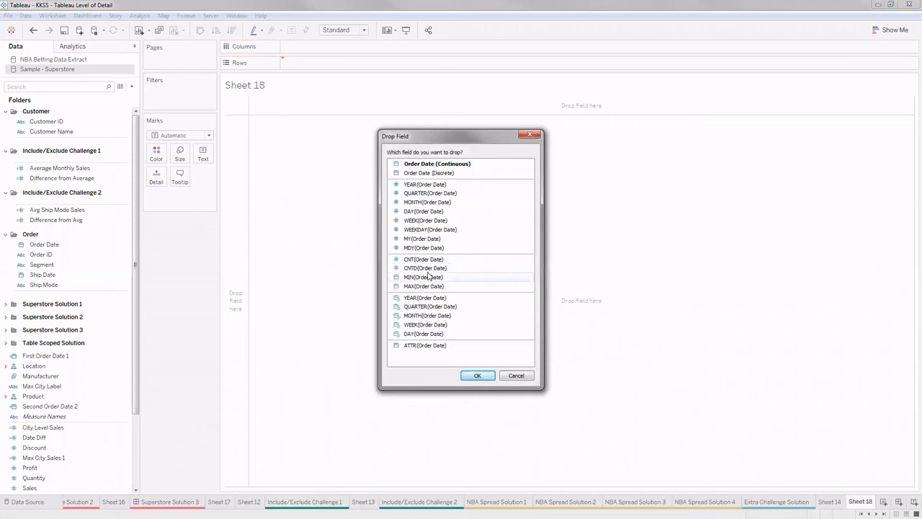
click(443, 315)
click(468, 377)
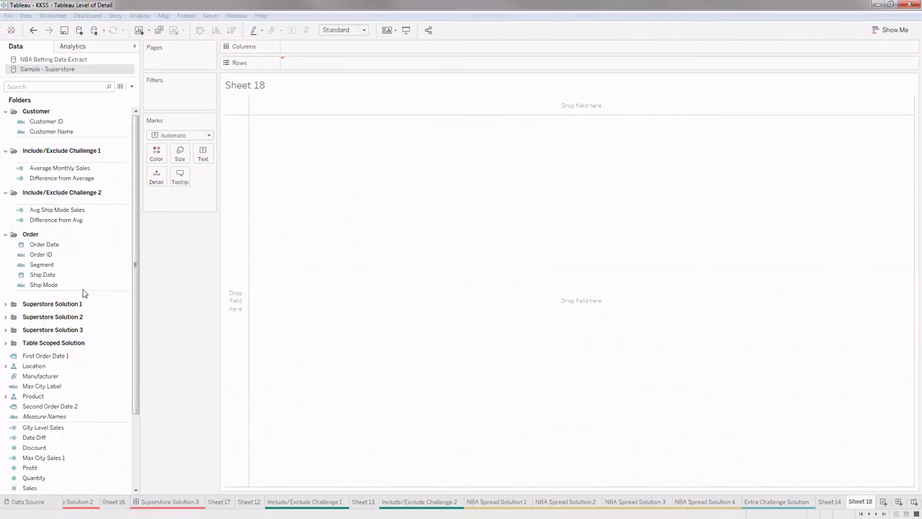
drag(56, 284, 286, 65)
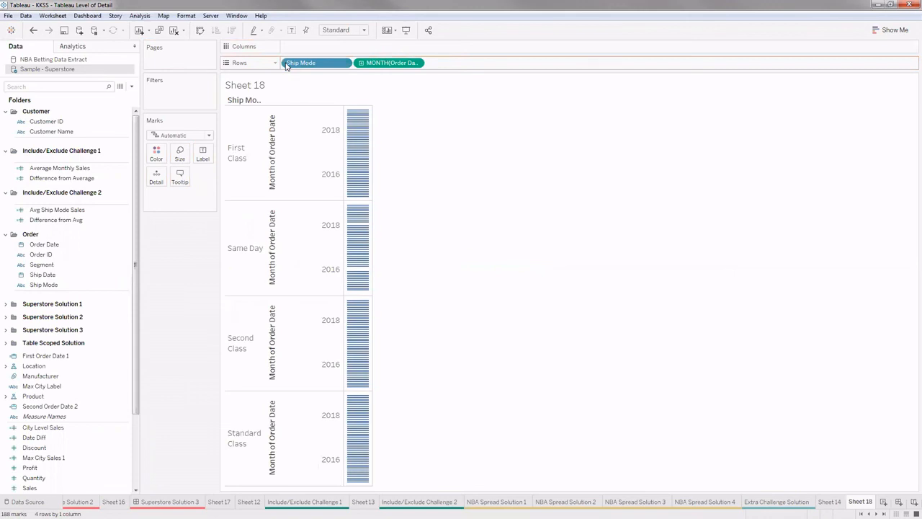
click(416, 63)
click(393, 347)
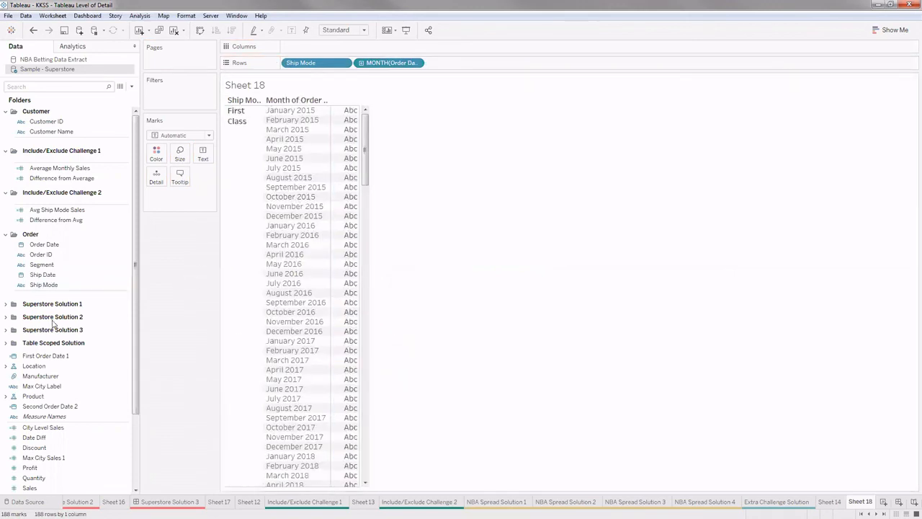
- Show Sales as text in the table and reorder the rows so MONTH(Order Date) precedes Ship Mode
drag(39, 479, 203, 157)
scroll(305, 185, down, 5)
scroll(306, 189, up, 5)
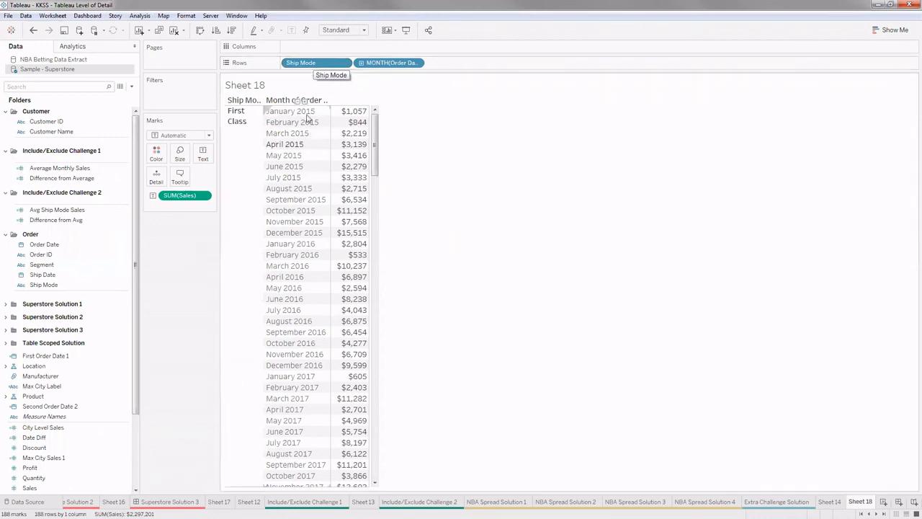
drag(330, 67, 284, 68)
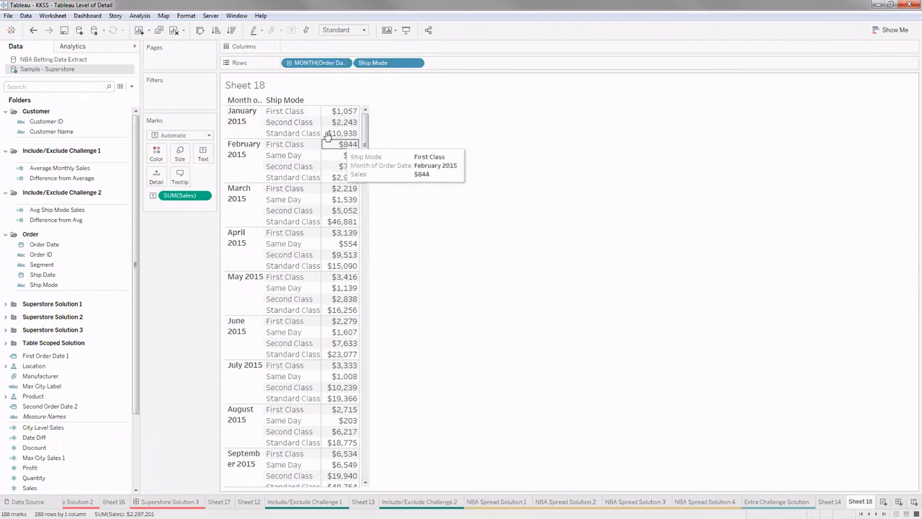
- Highlight the January 2015 sales values across the ship modes for inspection, and clear the selection
drag(337, 112, 347, 138)
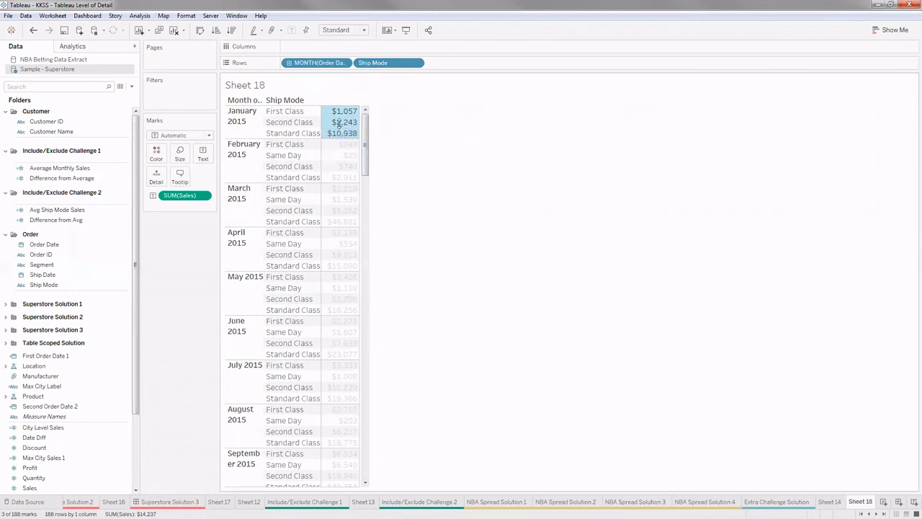
mouse_move(329, 169)
key(Escape)
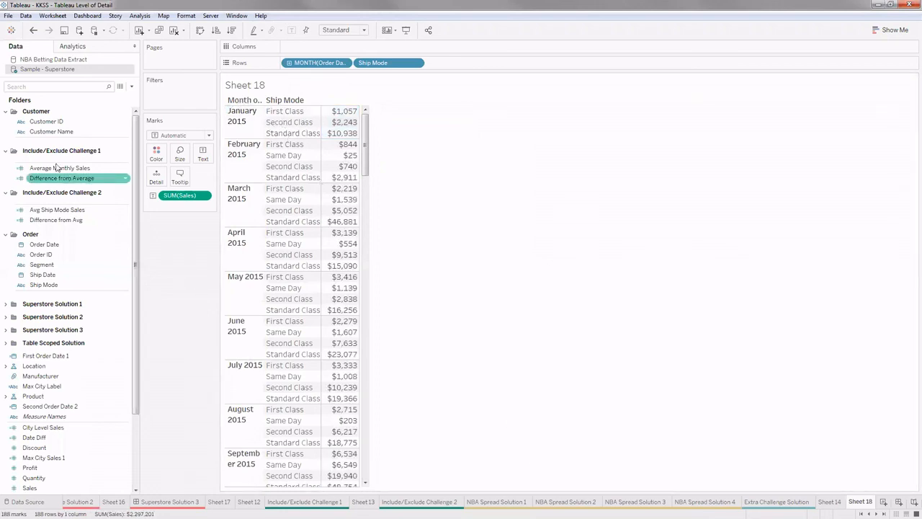
click(72, 210)
right_click(75, 210)
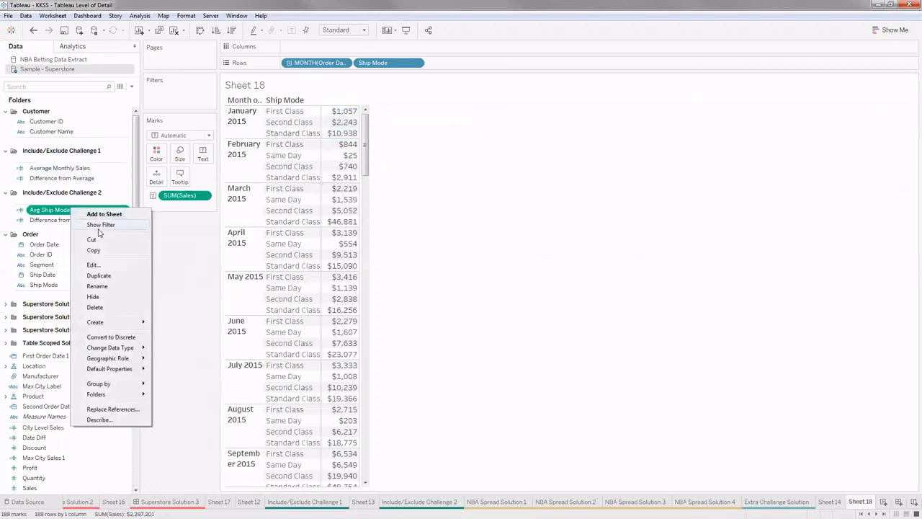
click(100, 245)
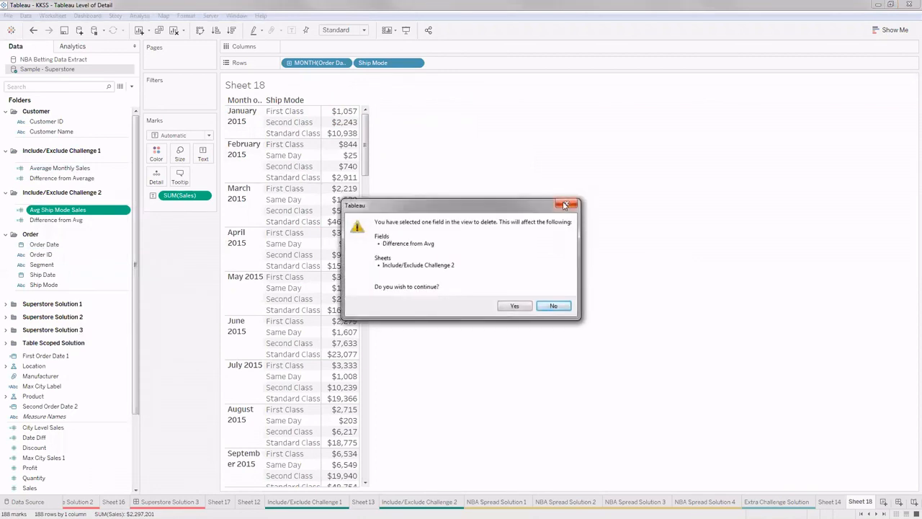
click(564, 206)
- Open the Avg Ship Mode Sales calculation and examine its INCLUDE [Ship Mode] expression against the monthly table
right_click(72, 211)
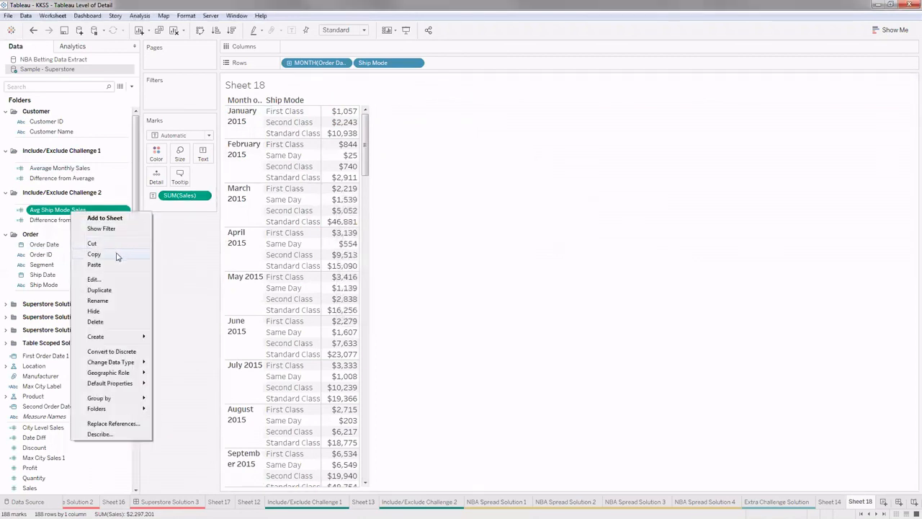
click(98, 279)
ctrl+scroll(334, 243, up, 5)
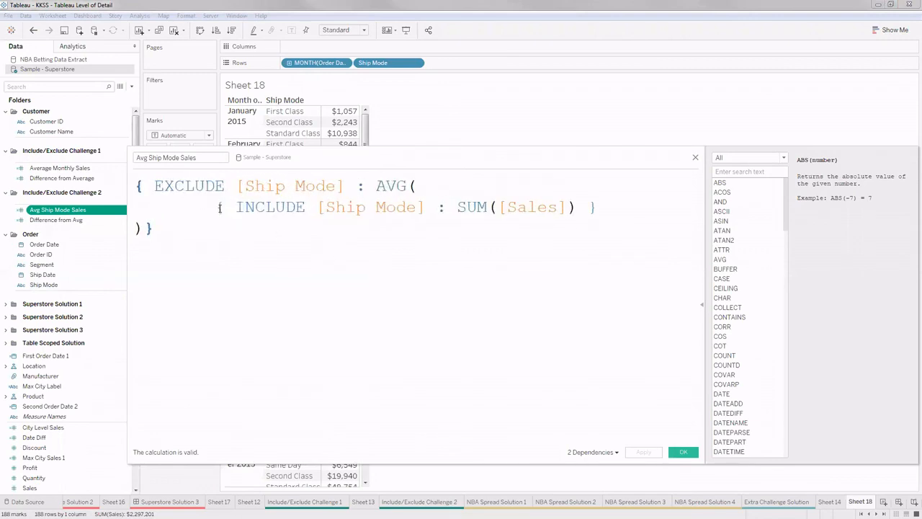
drag(220, 207, 578, 207)
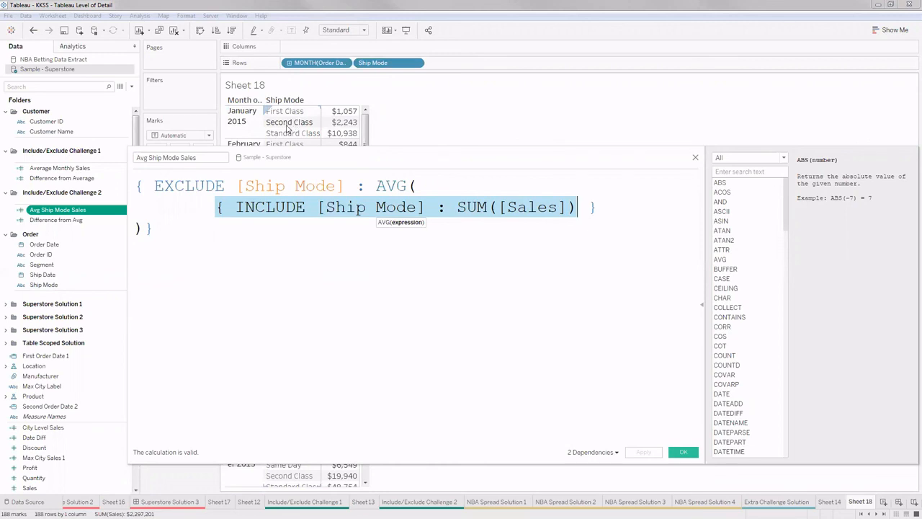
drag(365, 162, 409, 303)
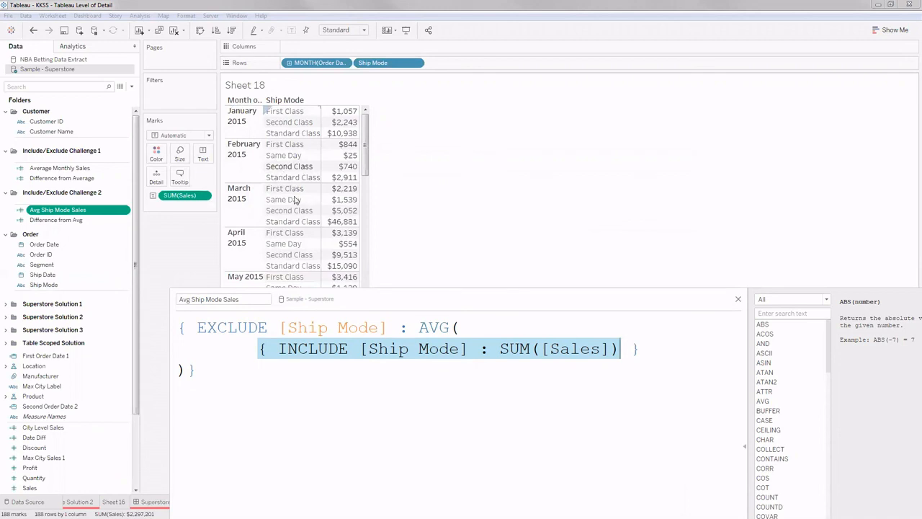
drag(430, 301, 431, 214)
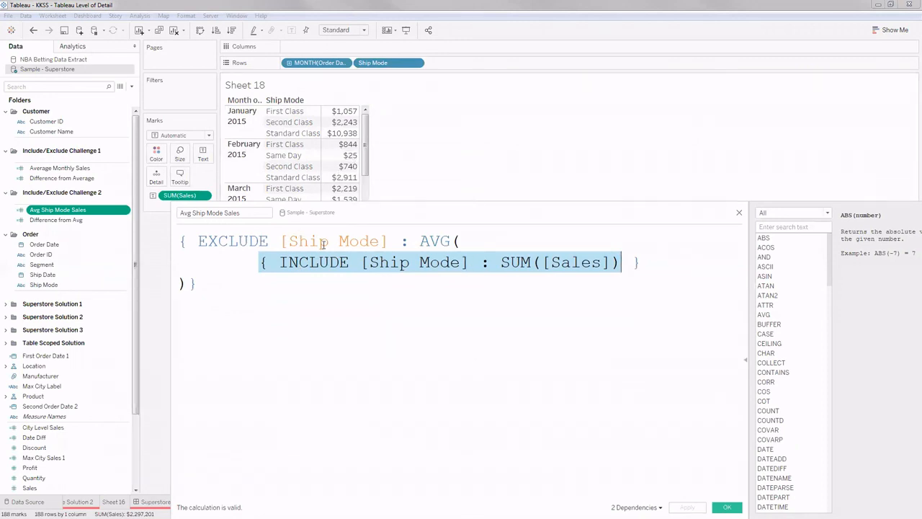
- Examine the AVG aggregation in the Avg Ship Mode Sales calculation, close it, and go to the Include/Exclude Challenge 2 sheet
drag(421, 241, 452, 240)
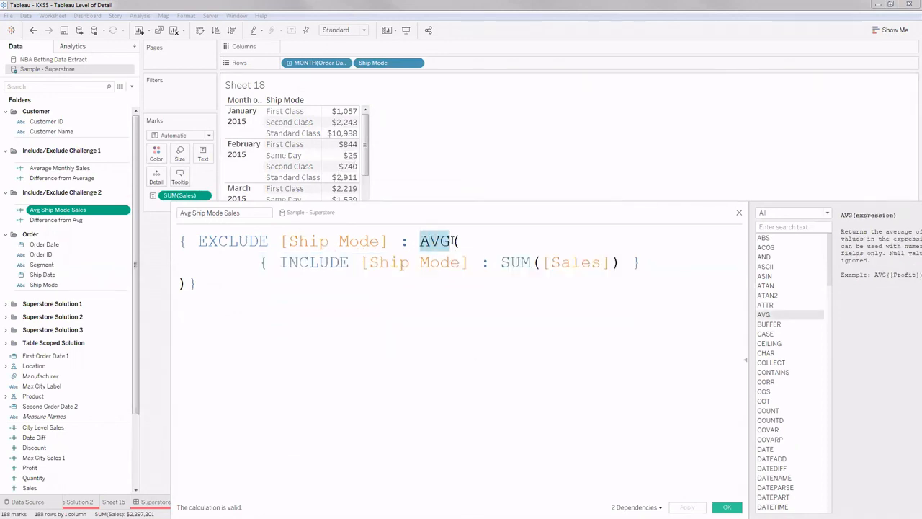
click(726, 507)
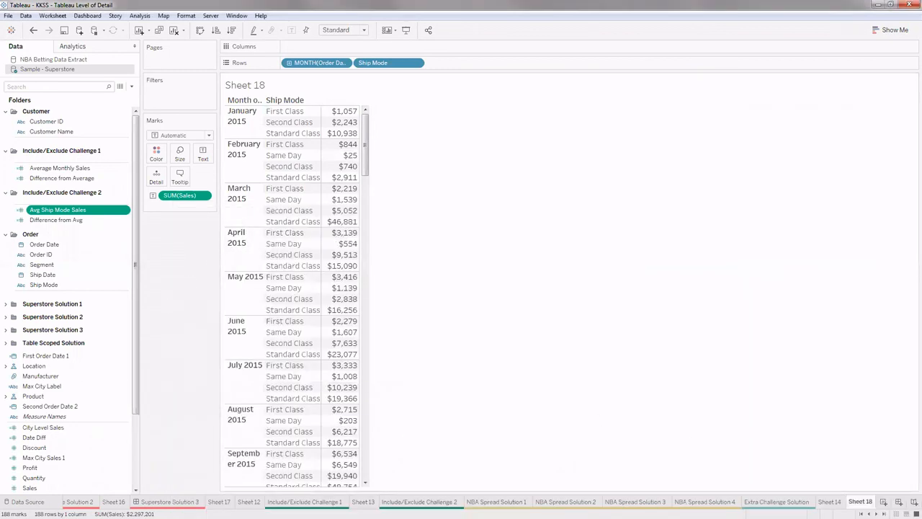
mouse_move(420, 502)
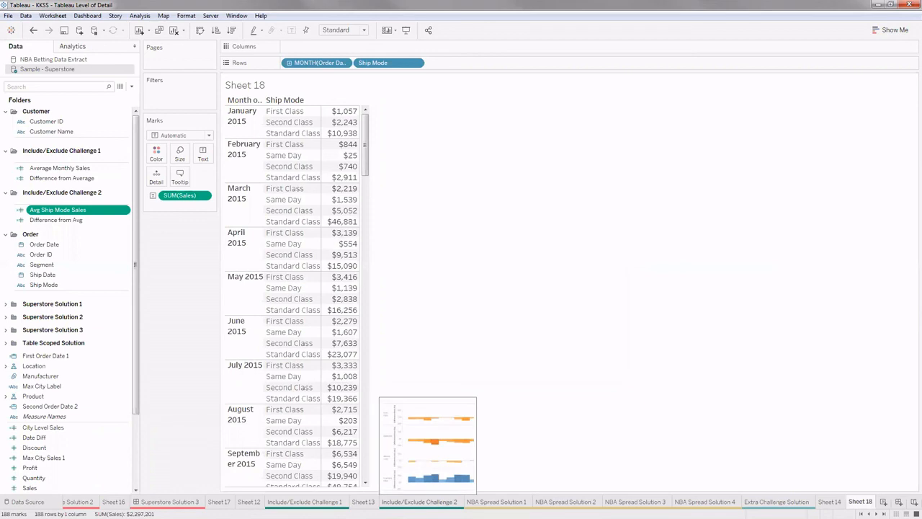
click(419, 501)
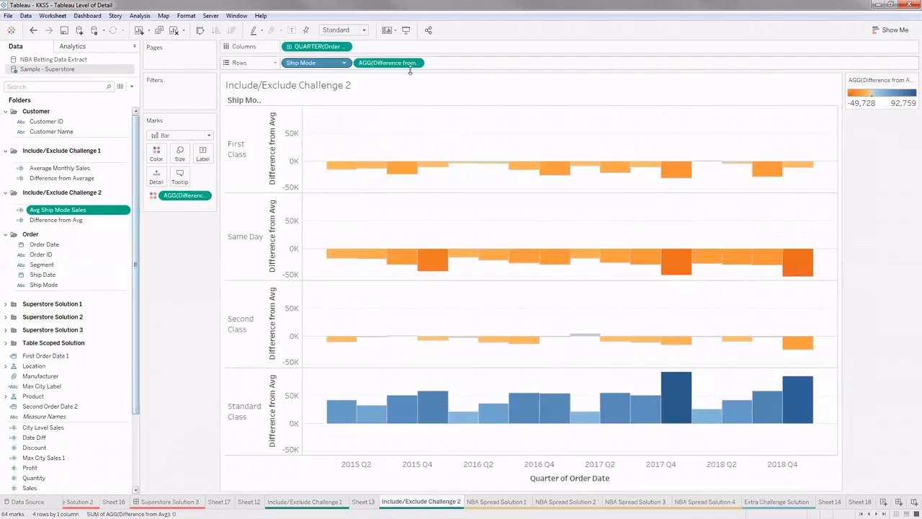
- Open the Difference from Avg calculation, examine its SUM([Sales]) and SUM([Avg Ship Mode Sales]) terms at a larger text size, and close it
right_click(86, 221)
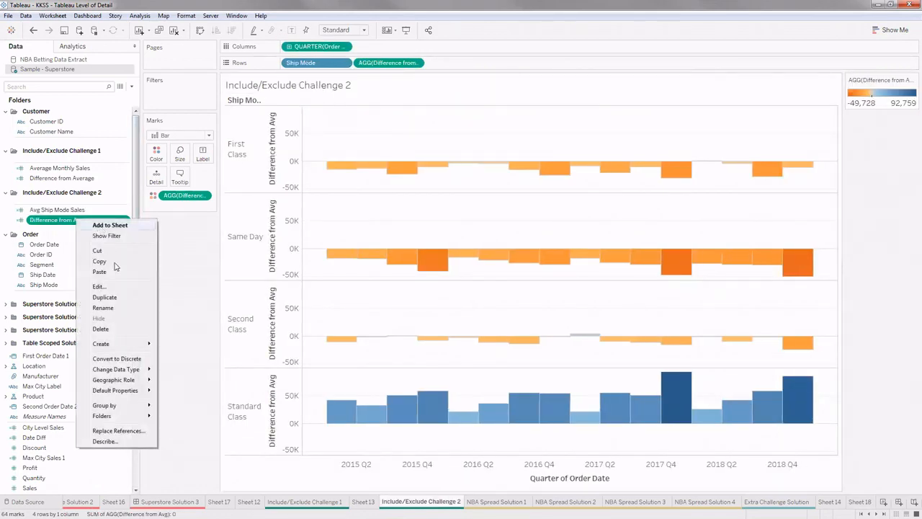
click(99, 287)
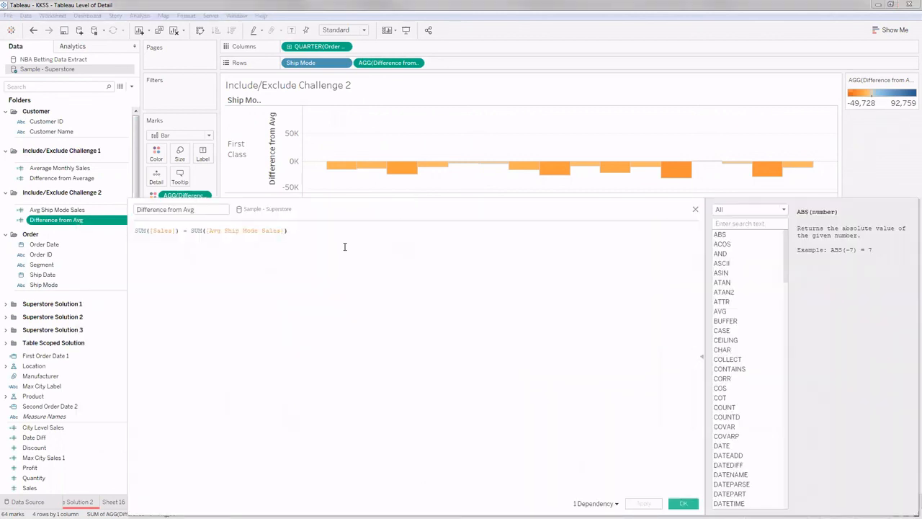
ctrl+scroll(263, 291, up, 2)
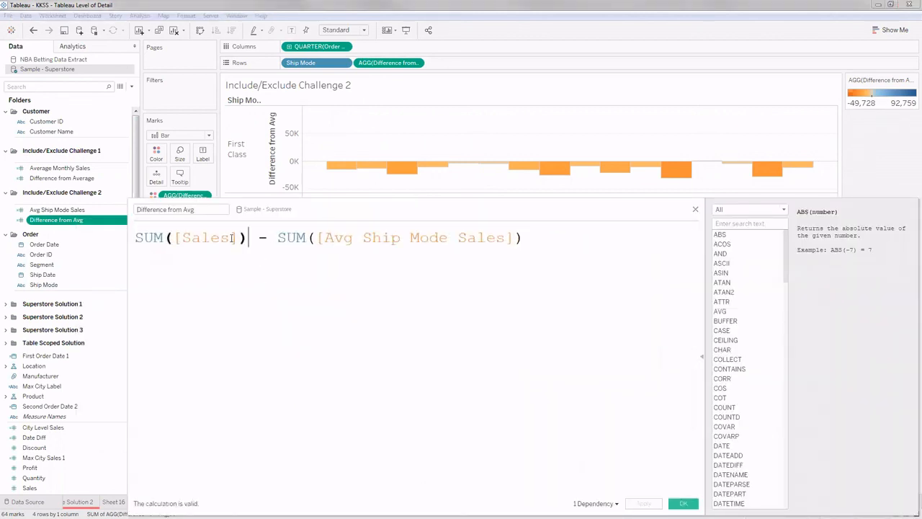
drag(248, 239, 133, 243)
drag(279, 238, 525, 240)
click(683, 503)
mouse_move(399, 168)
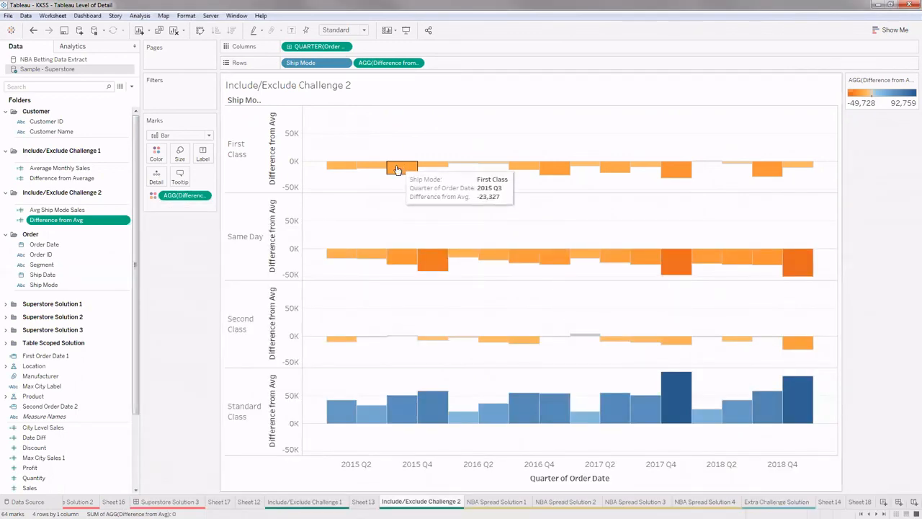